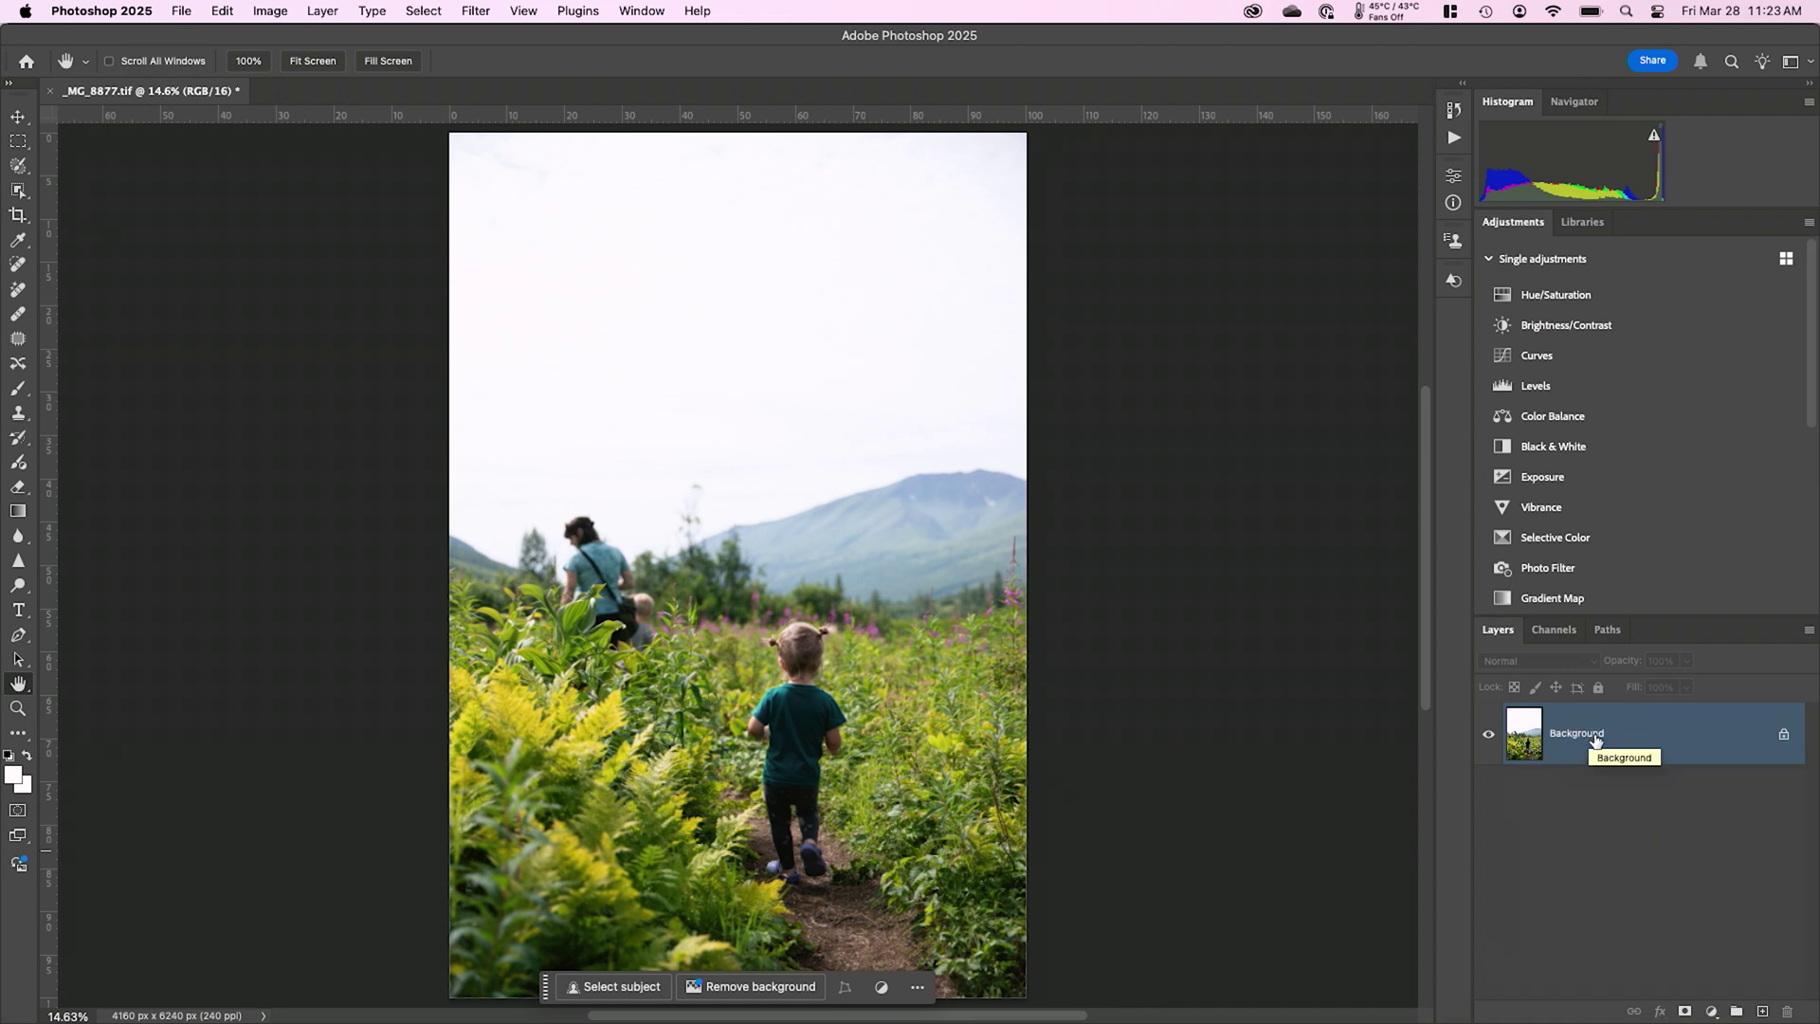
Duplicate the Background layer as 'Background copy' from the layer's context menu
{"action": "right_click", "coordinate": [1595, 741]}
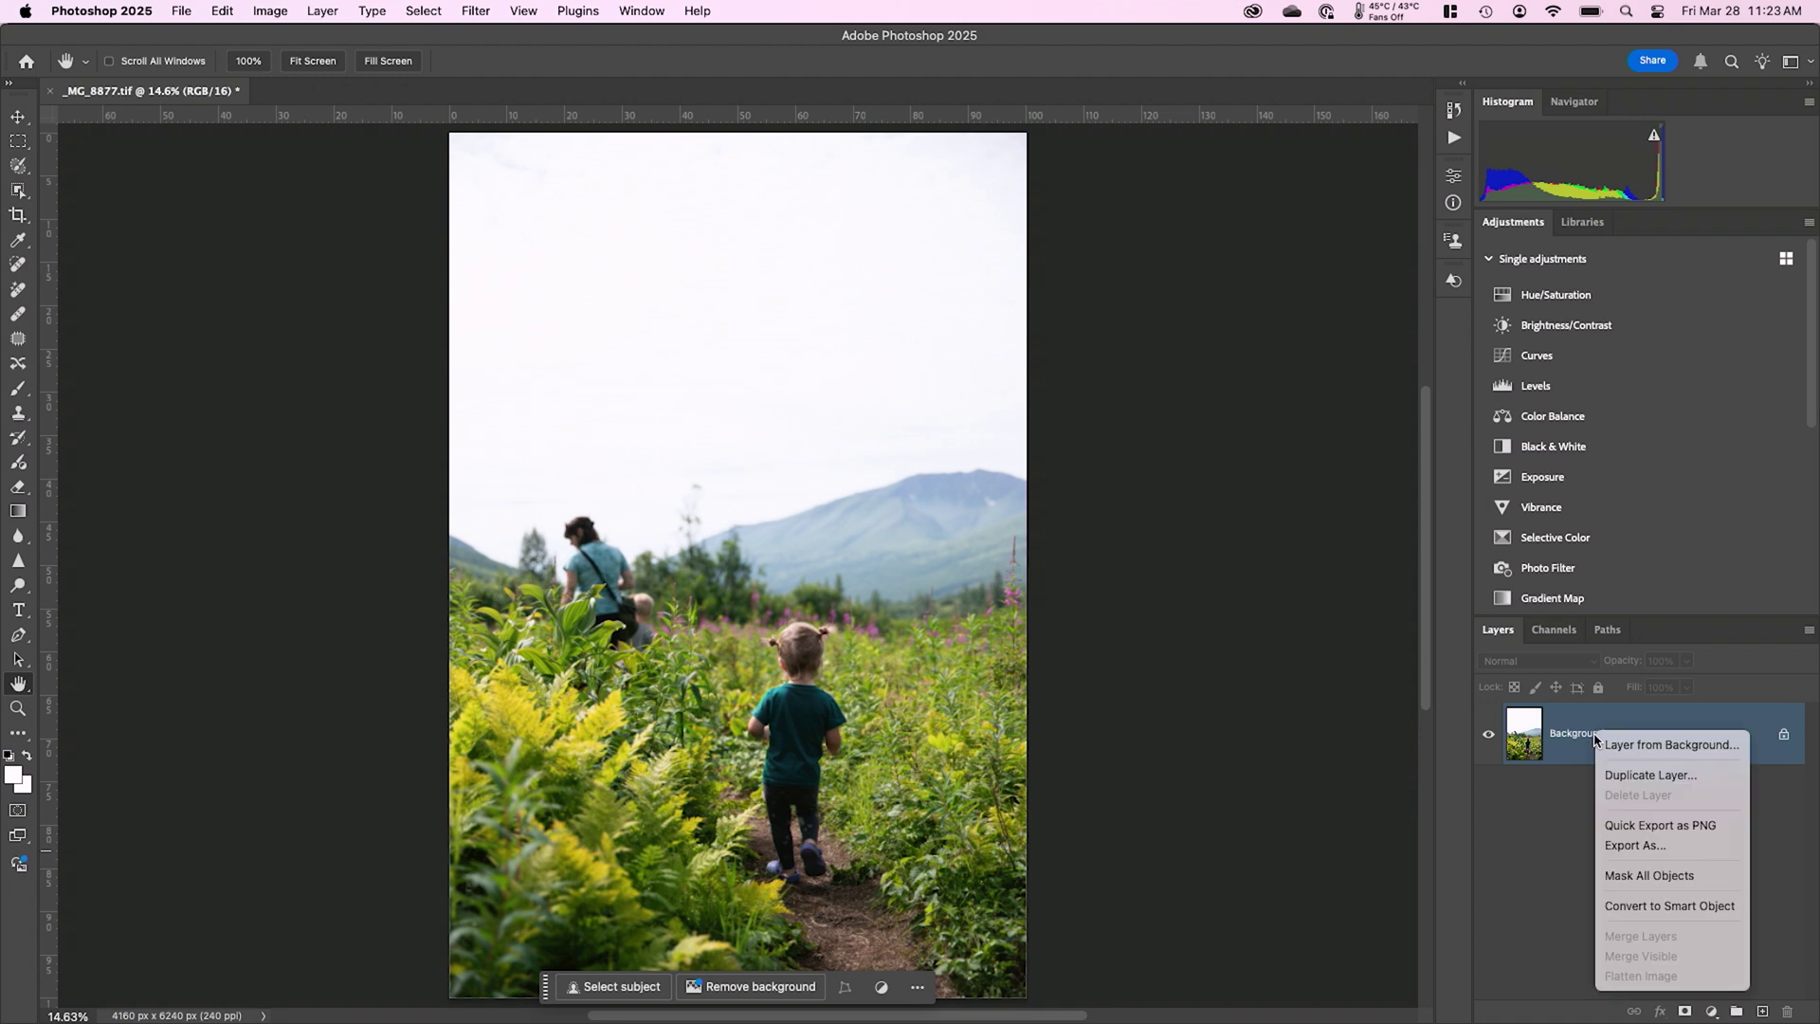
{"action": "left_click", "coordinate": [1662, 778]}
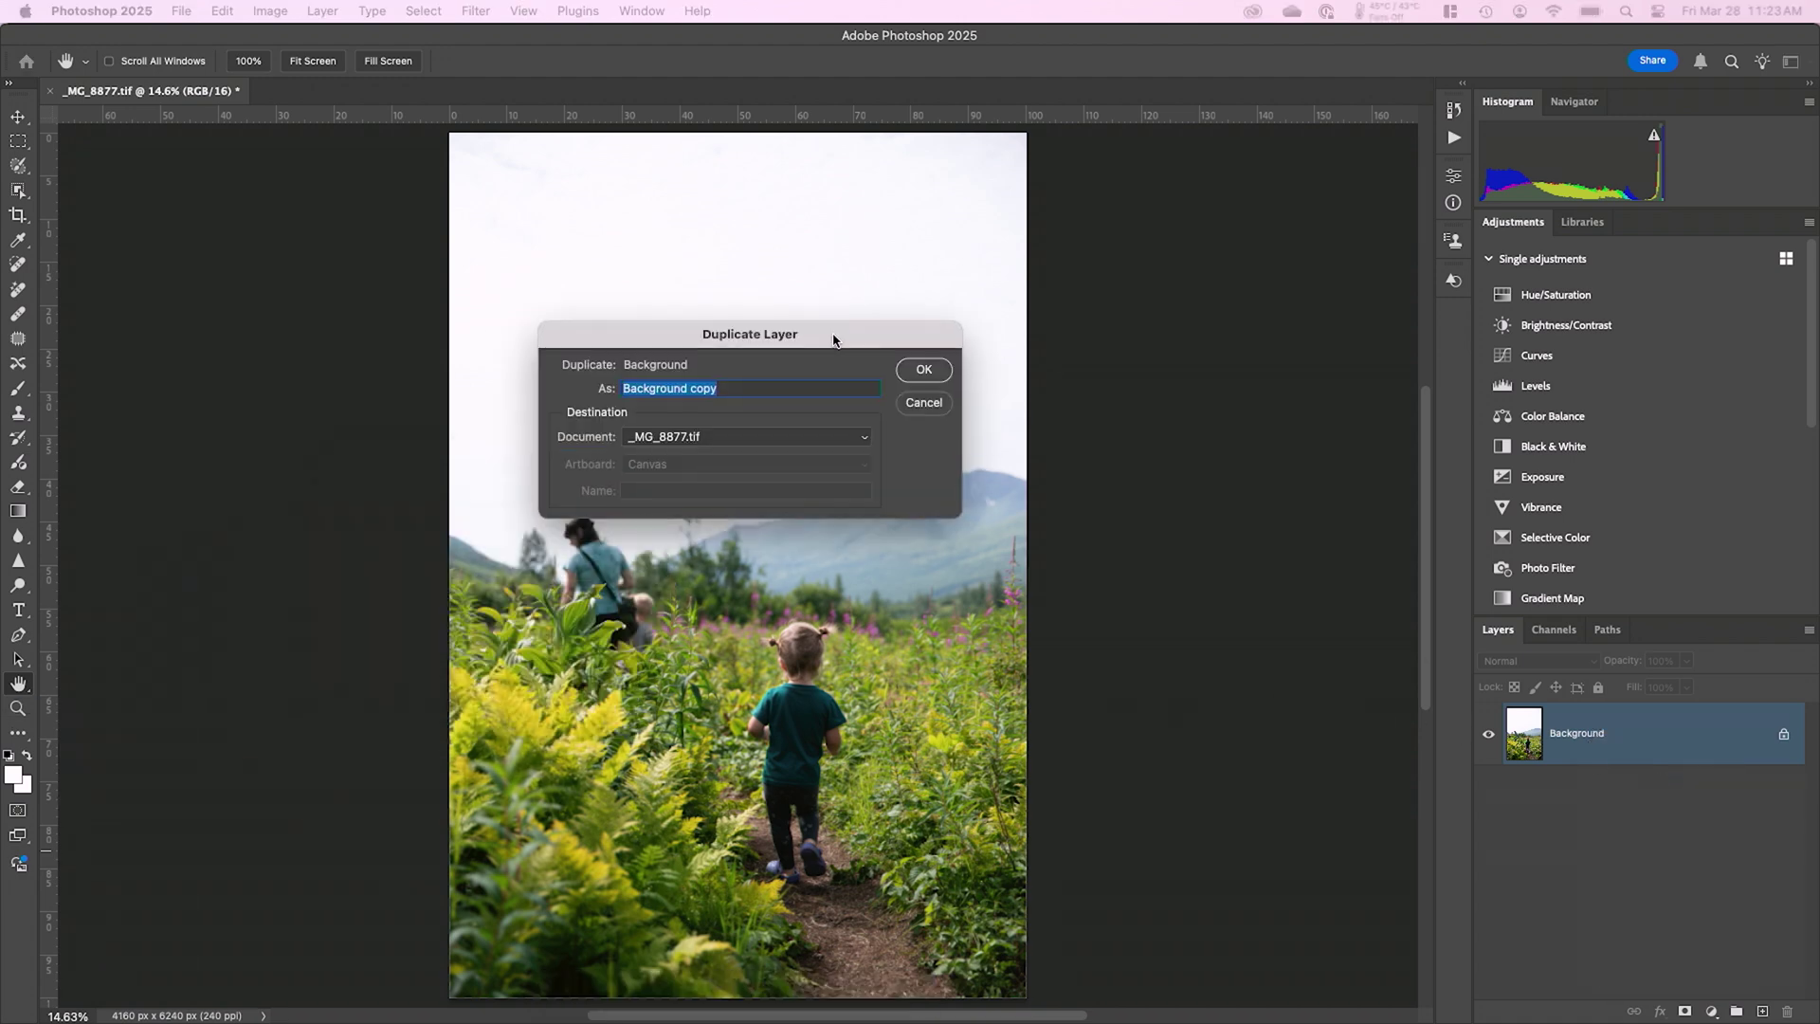
{"action": "left_click", "coordinate": [925, 371]}
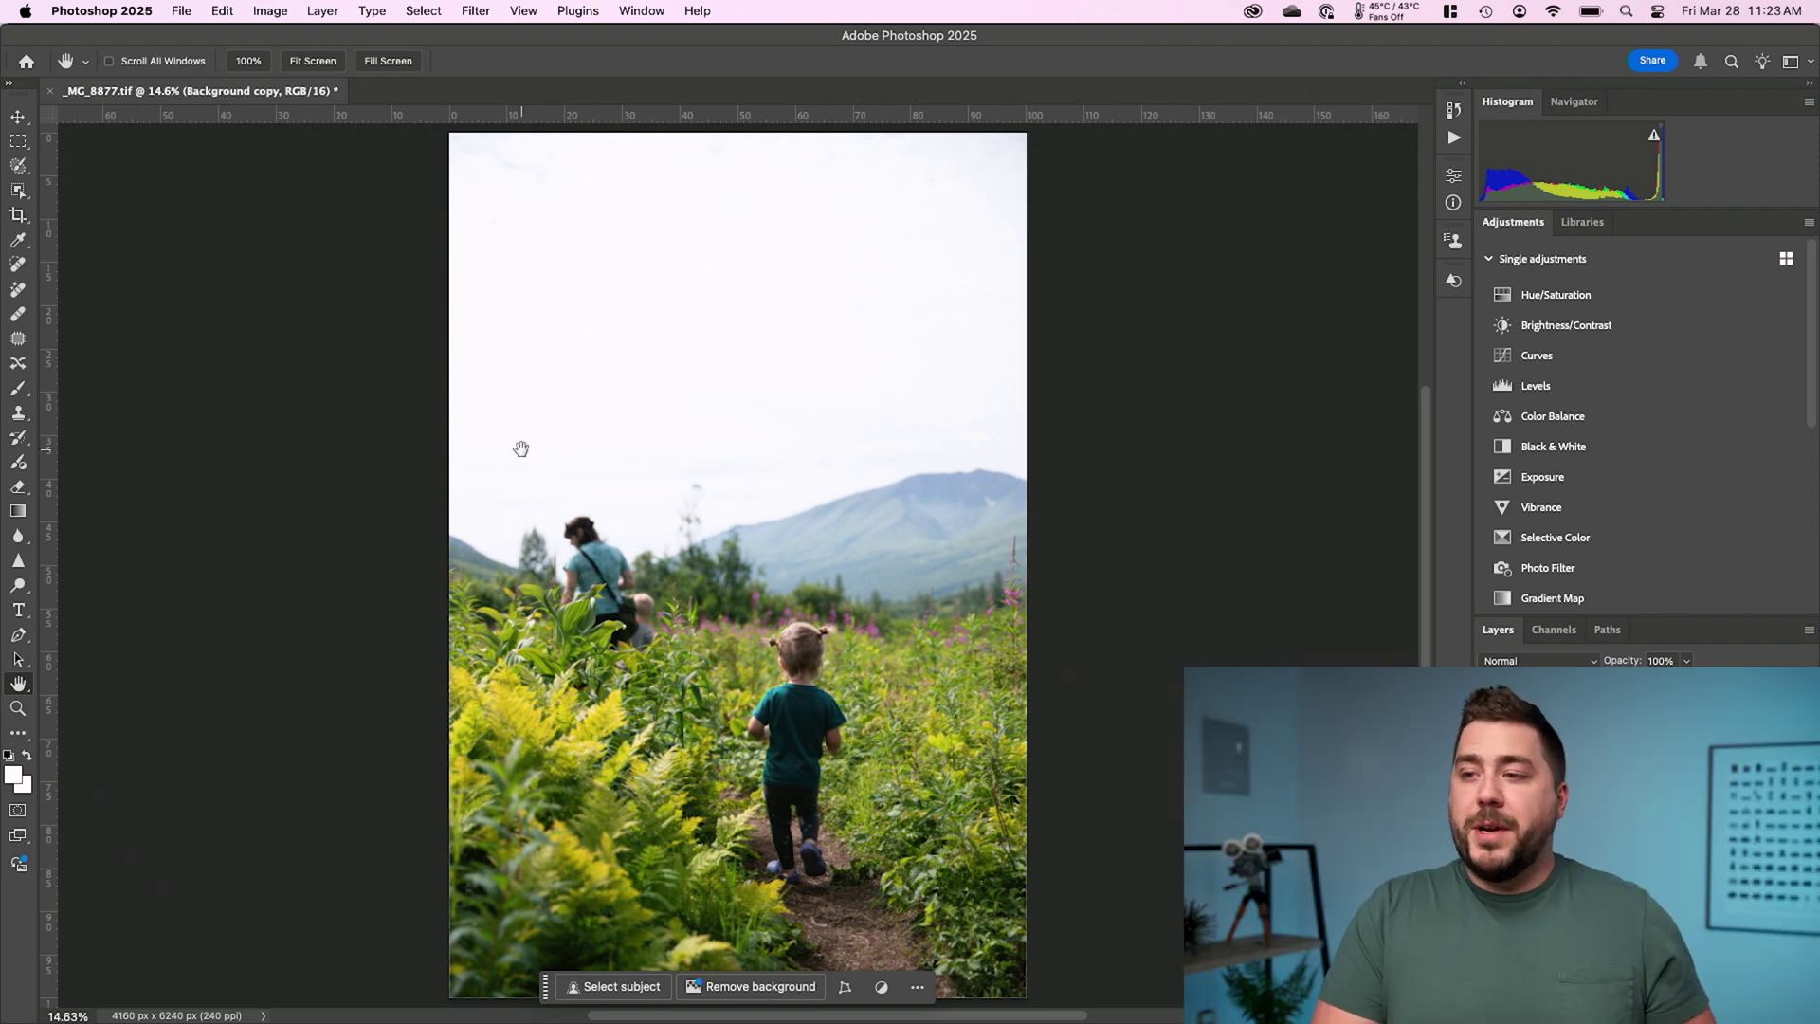
Erase the background woman with the Remove tool's Find distractions > People option, then commit
{"action": "left_click", "coordinate": [18, 294]}
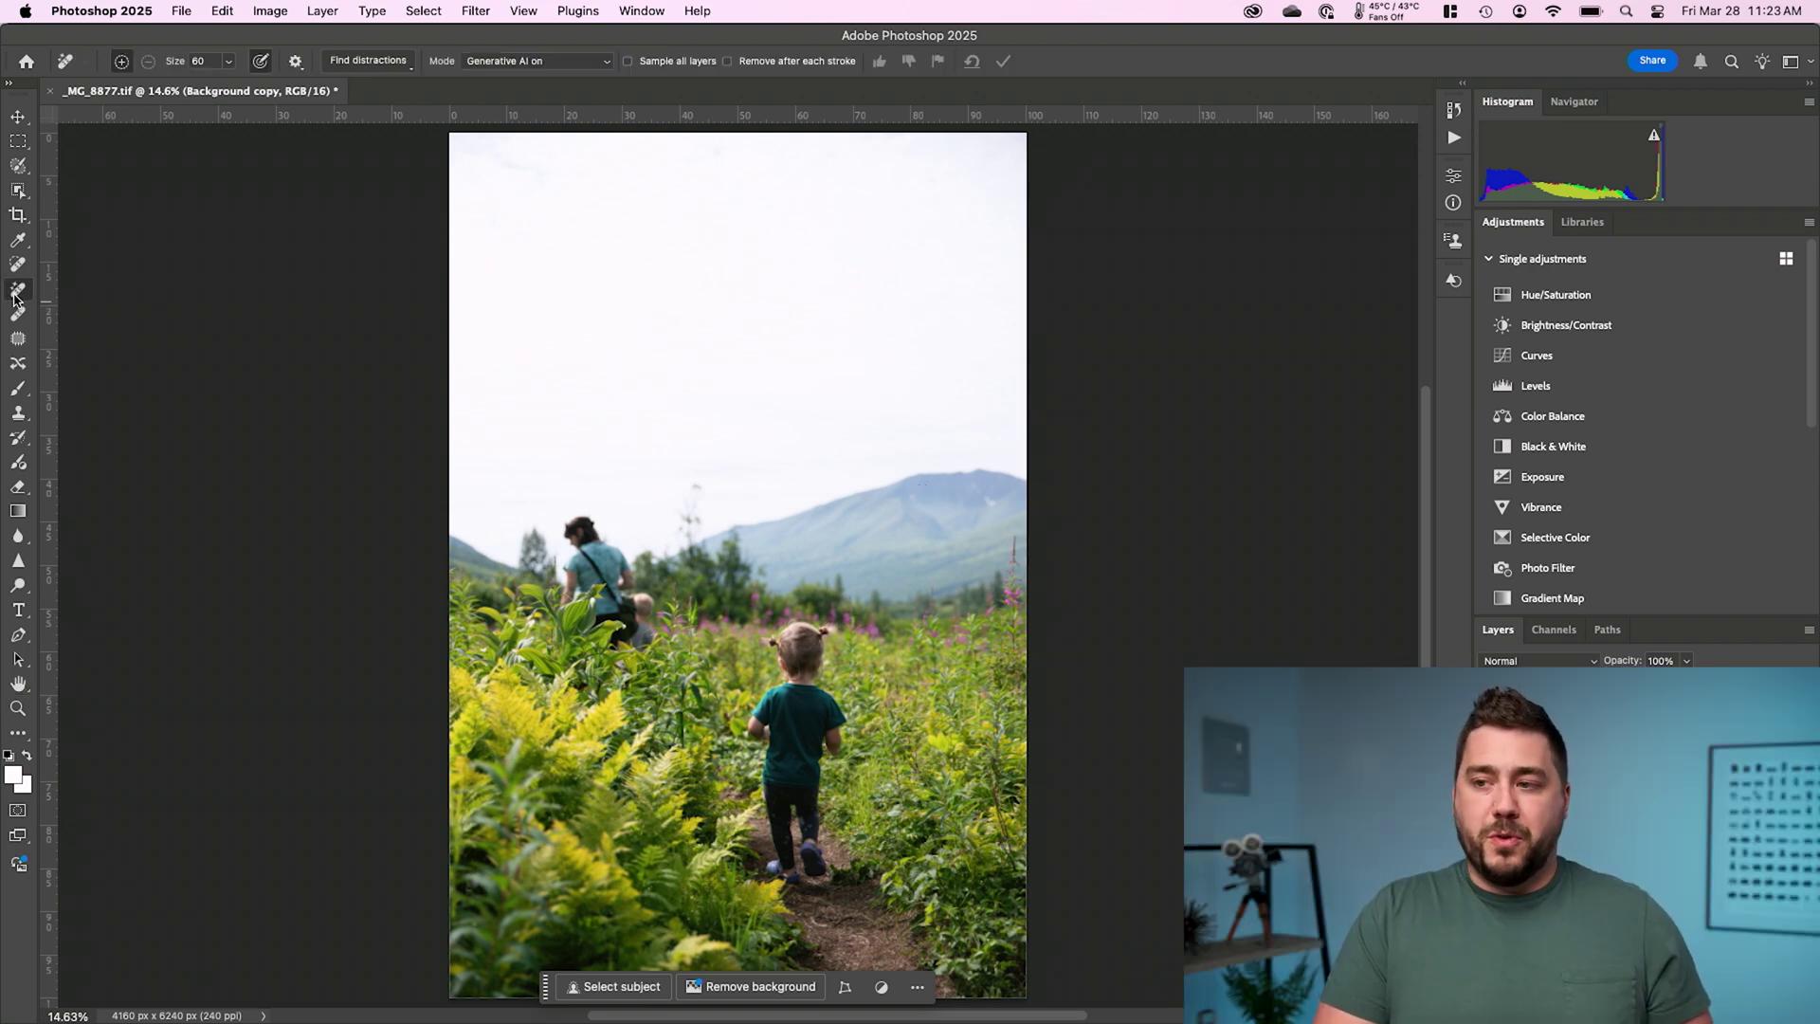
{"action": "left_click", "coordinate": [406, 63]}
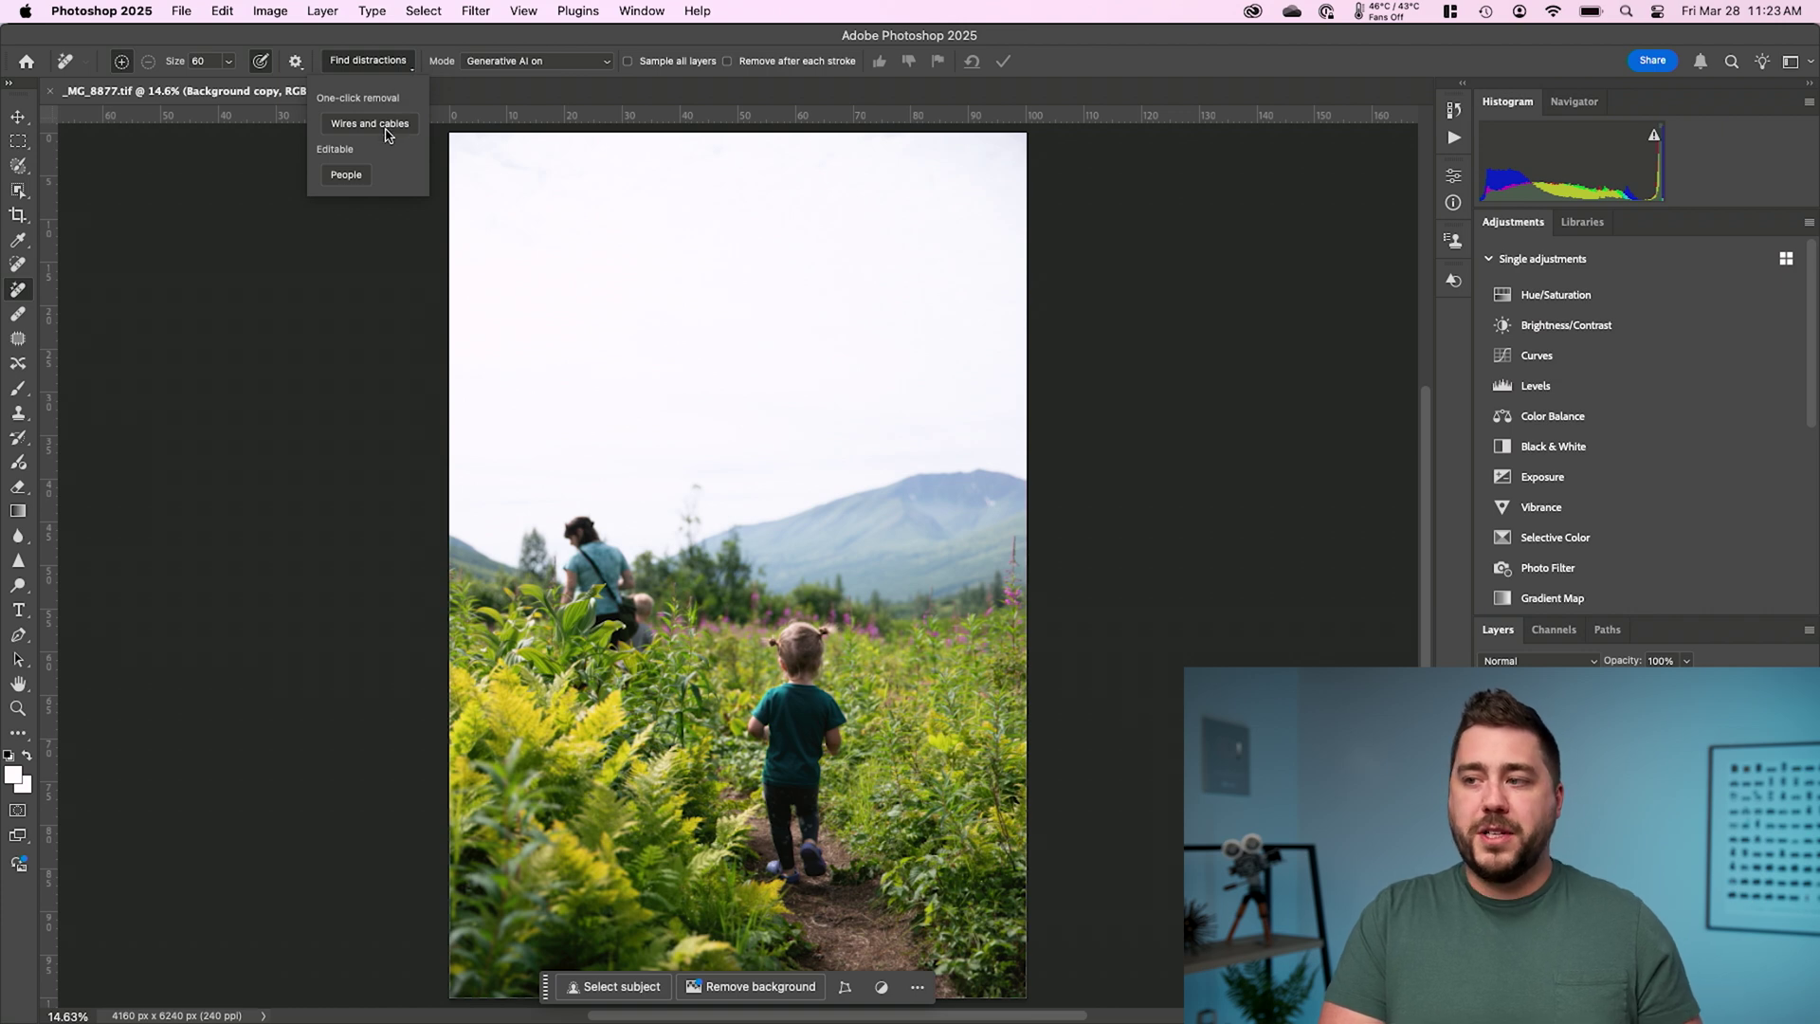
{"action": "left_click", "coordinate": [356, 181]}
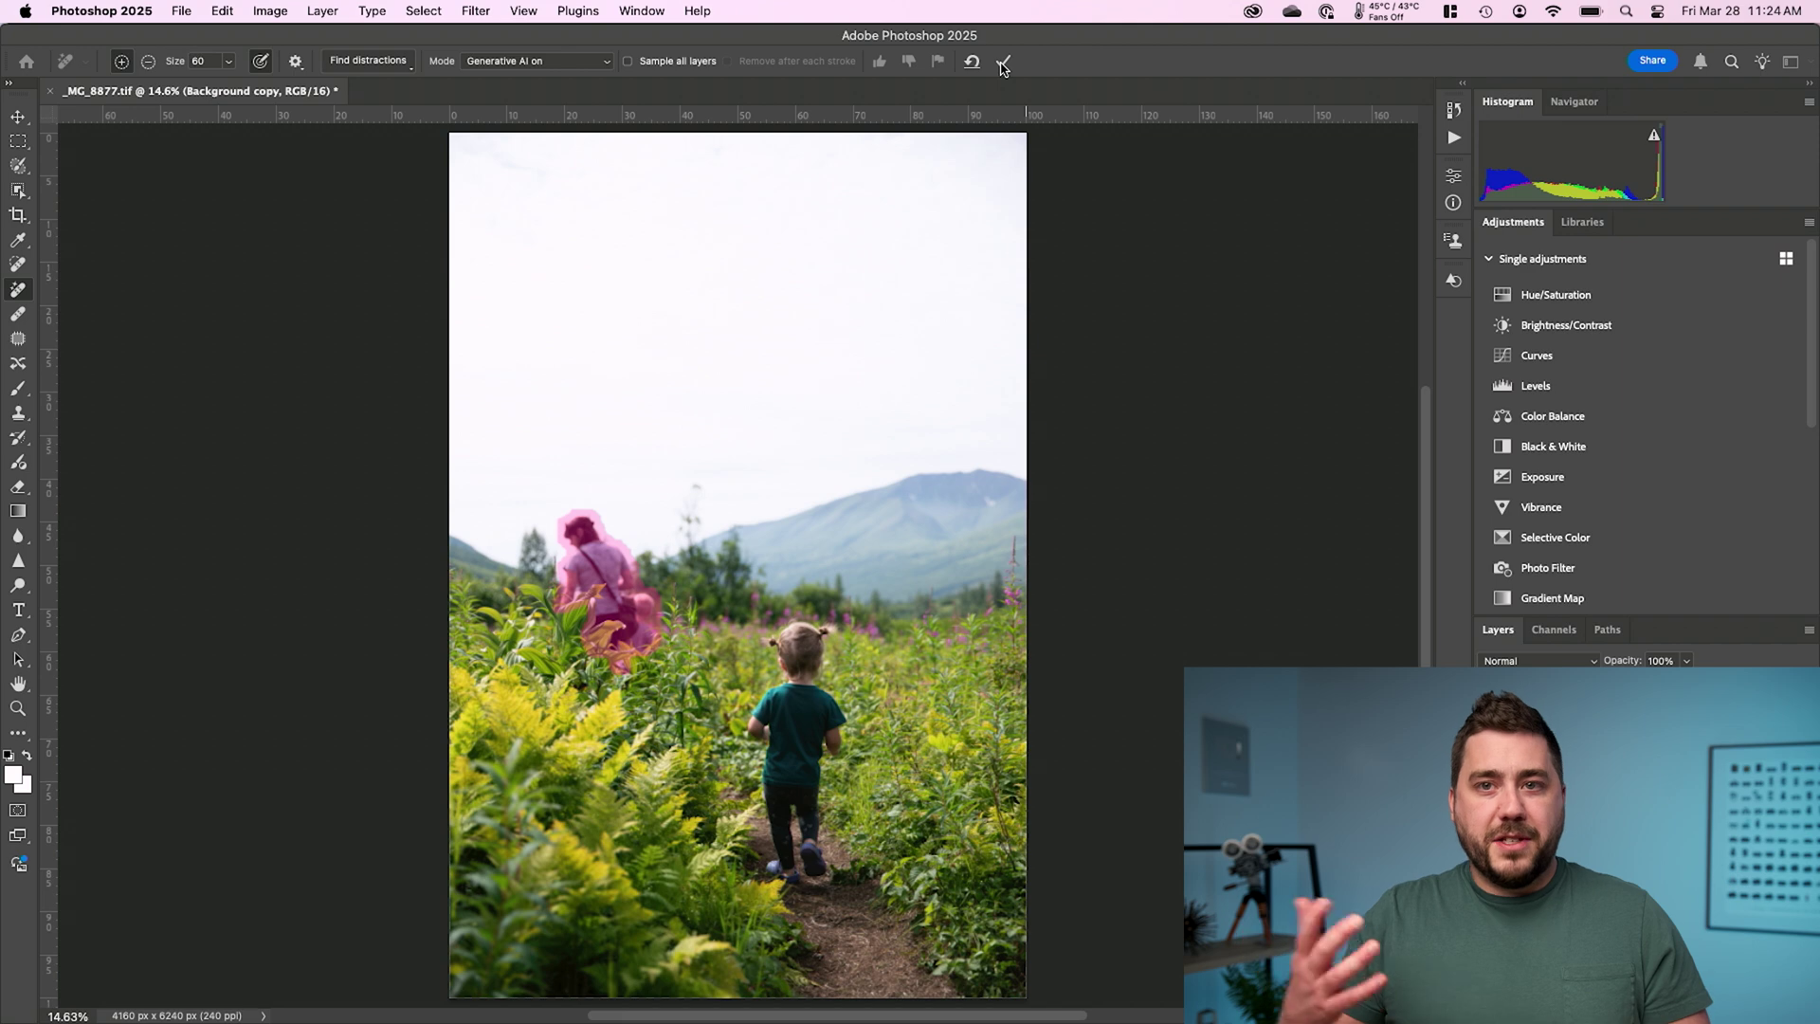
{"action": "left_click", "coordinate": [1002, 64]}
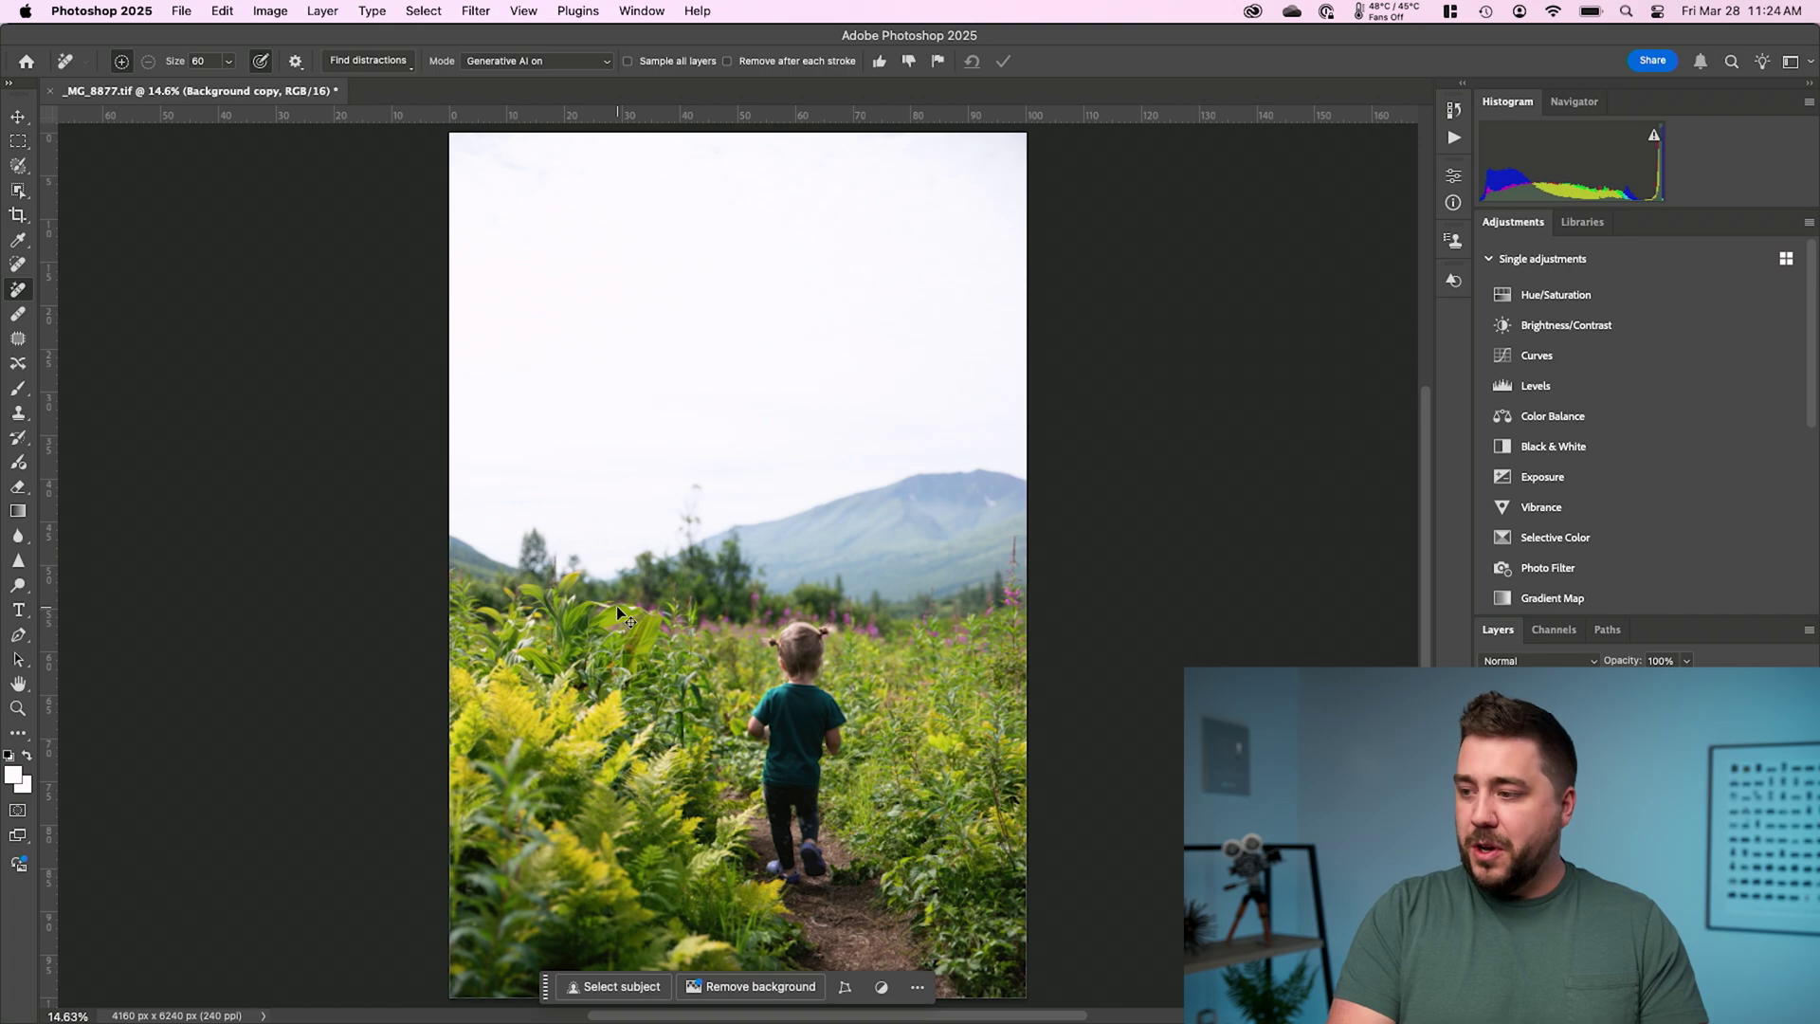
Zoom in and toggle the Background copy's visibility to compare the edit with the original
{"action": "scroll", "coordinate": [616, 606], "scroll_direction": "up", "scroll_amount": 6}
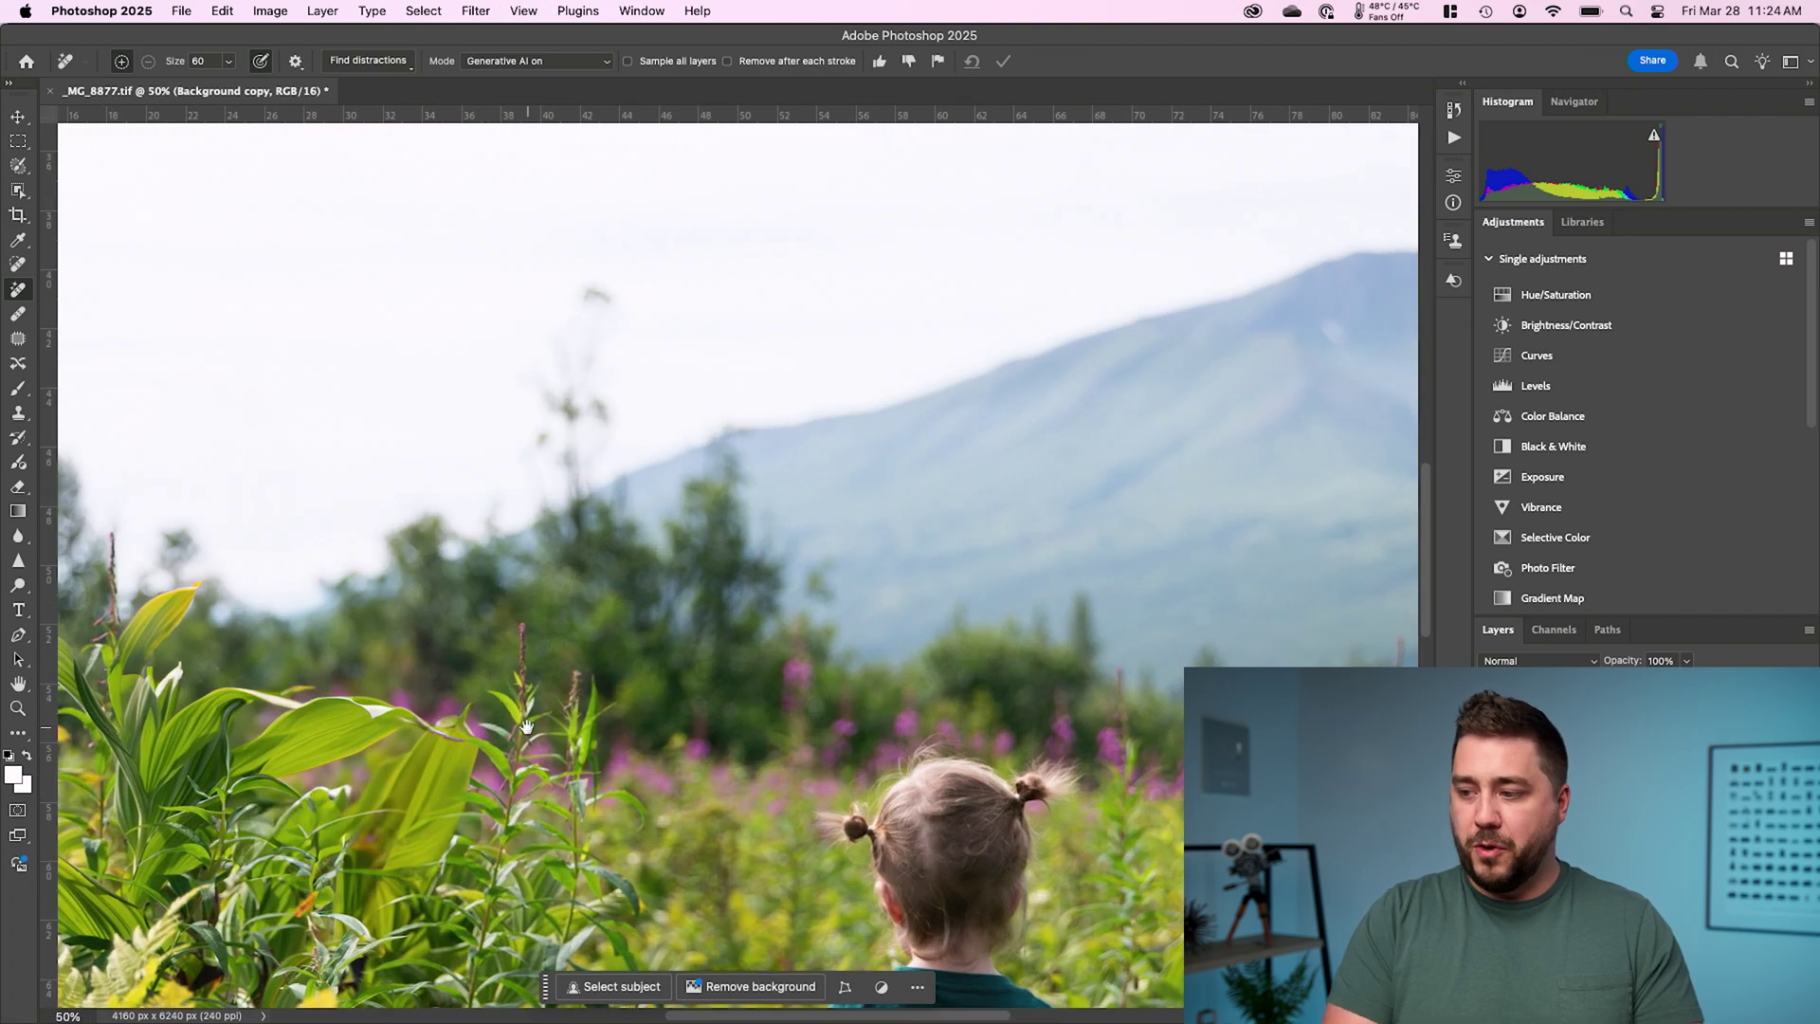
{"action": "scroll", "coordinate": [616, 606], "scroll_direction": "left", "scroll_amount": 5}
{"action": "scroll", "coordinate": [616, 605], "scroll_direction": "down", "scroll_amount": 3}
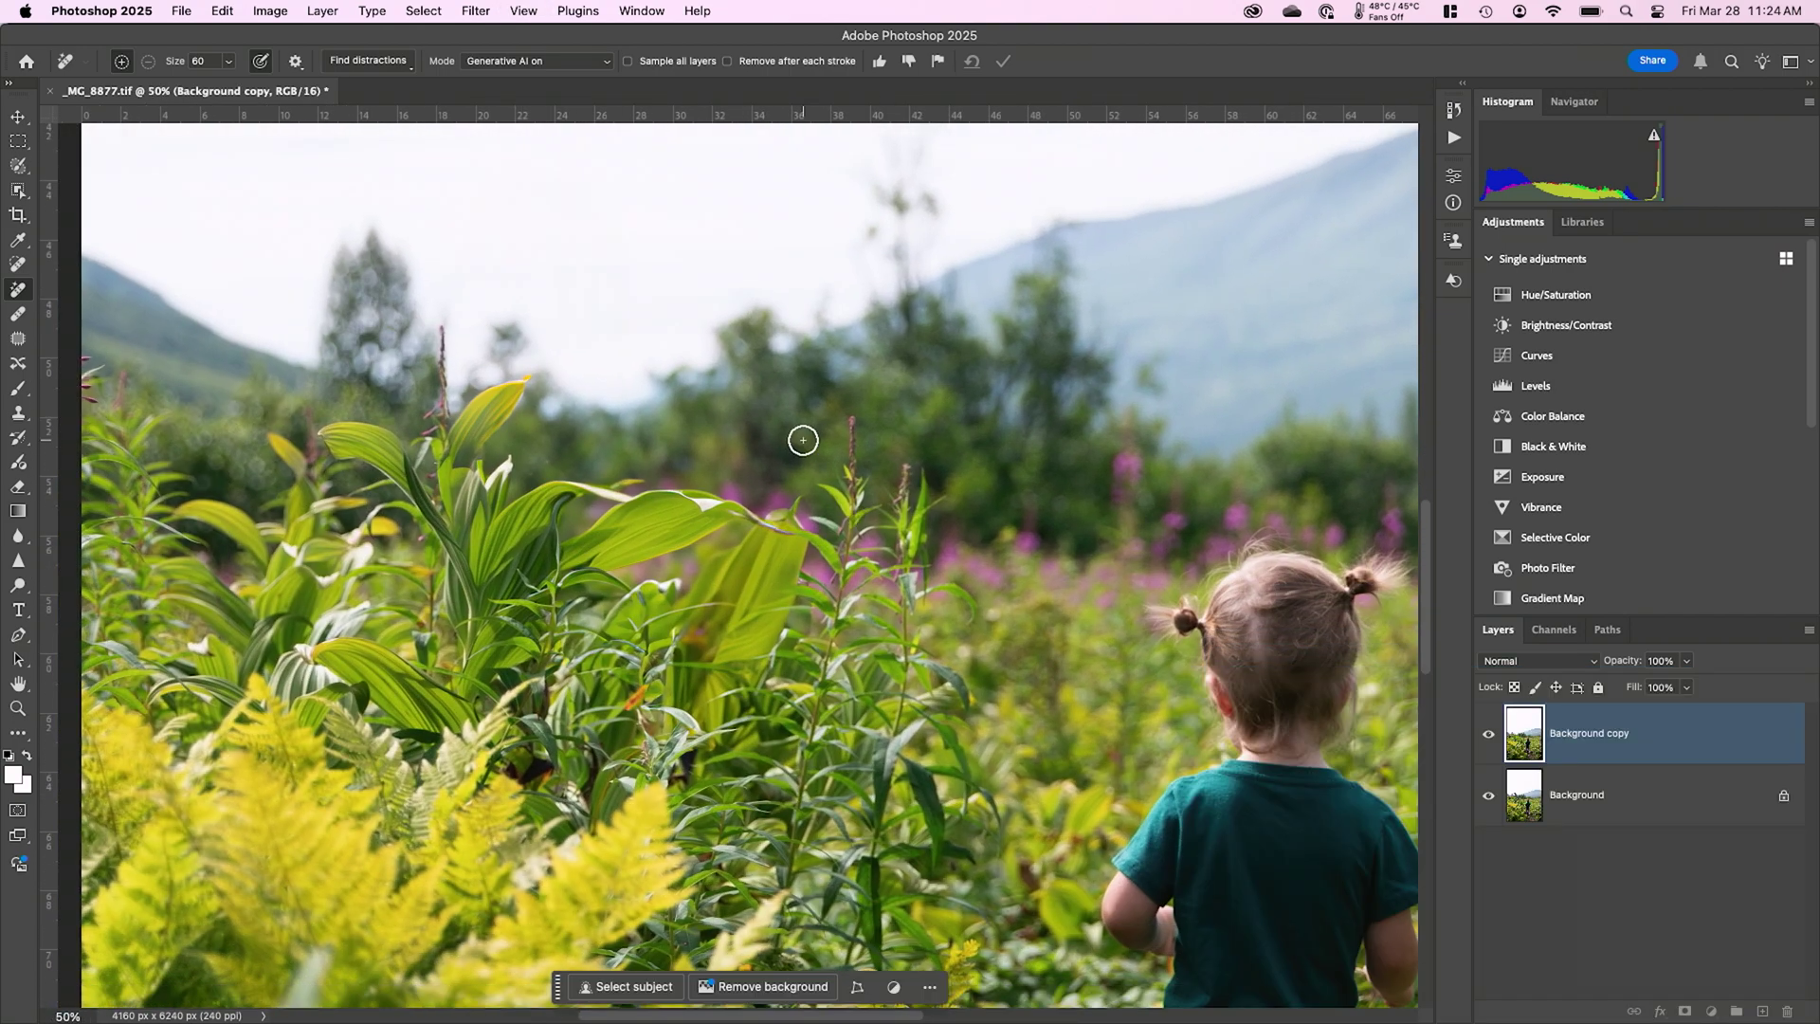
{"action": "left_click", "coordinate": [1488, 739]}
{"action": "left_click", "coordinate": [1489, 739]}
{"action": "left_click", "coordinate": [1489, 738]}
{"action": "left_click", "coordinate": [1489, 739]}
{"action": "left_click", "coordinate": [1489, 738]}
{"action": "left_click", "coordinate": [1488, 739]}
{"action": "left_click", "coordinate": [1489, 738]}
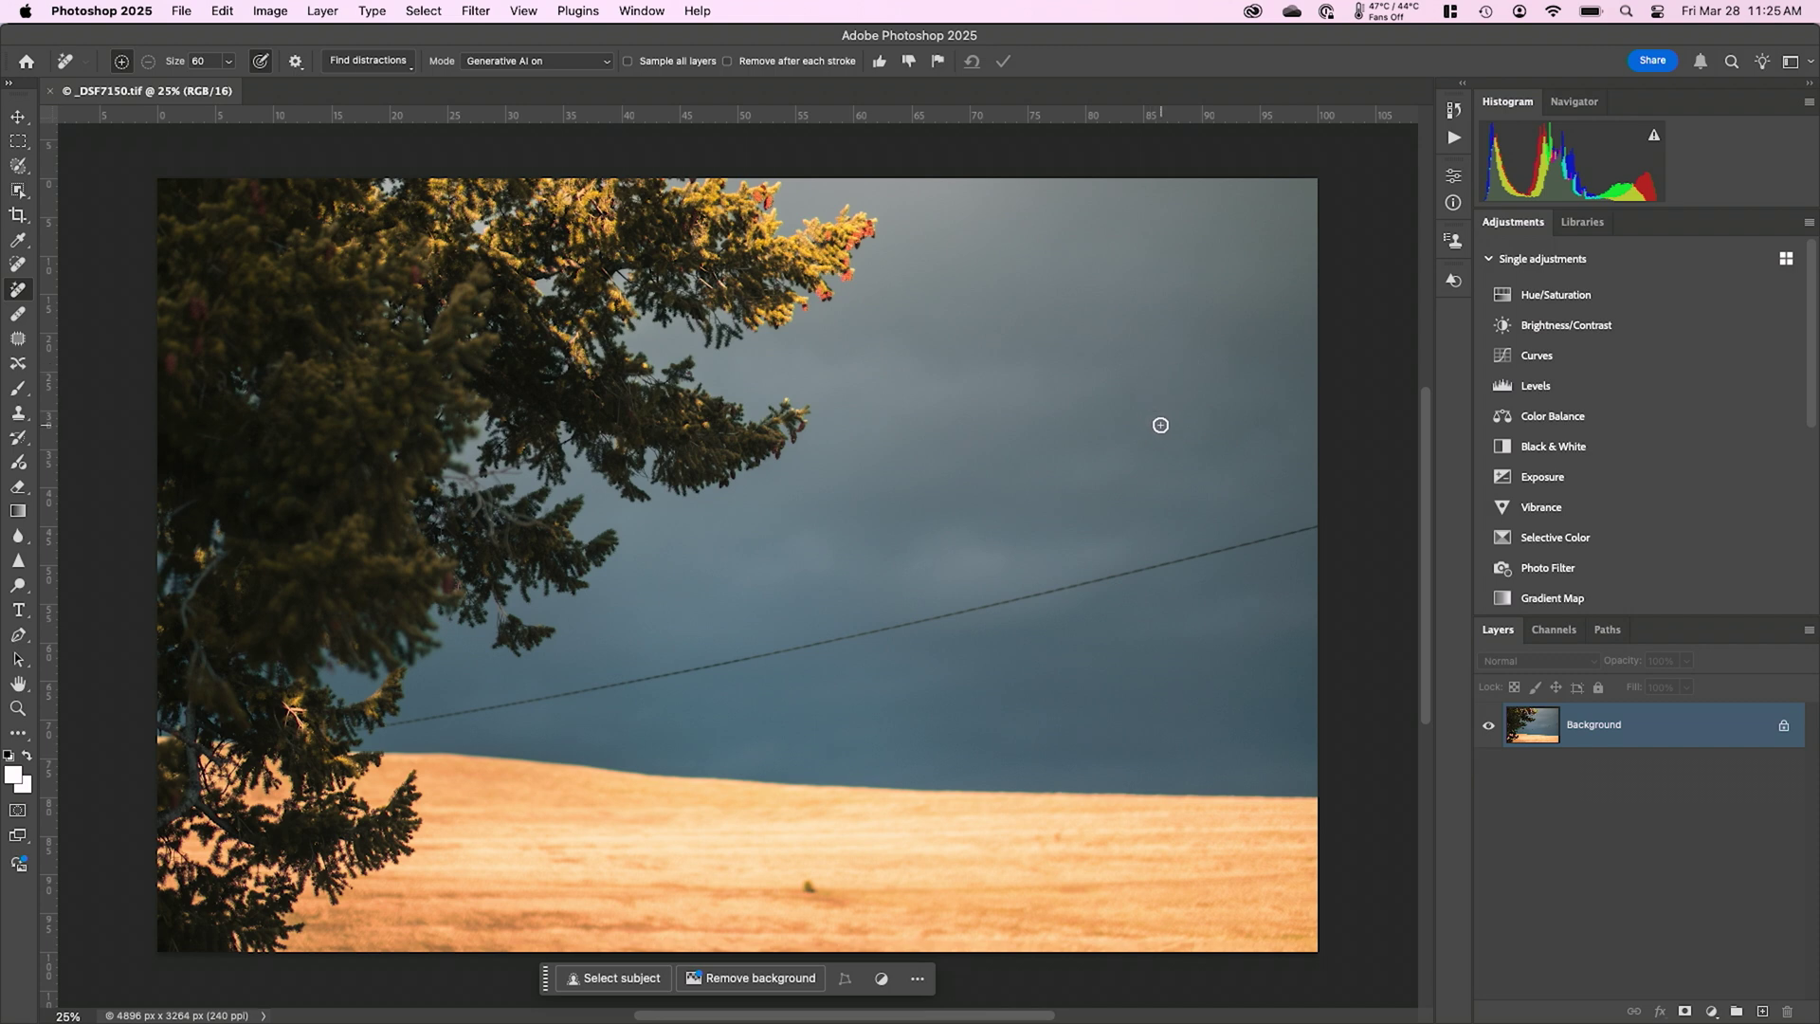
Duplicate the Background layer and erase the power line via Find distractions > Wires and cables
{"action": "right_click", "coordinate": [1636, 739]}
{"action": "left_click", "coordinate": [1690, 774]}
{"action": "left_click", "coordinate": [925, 370]}
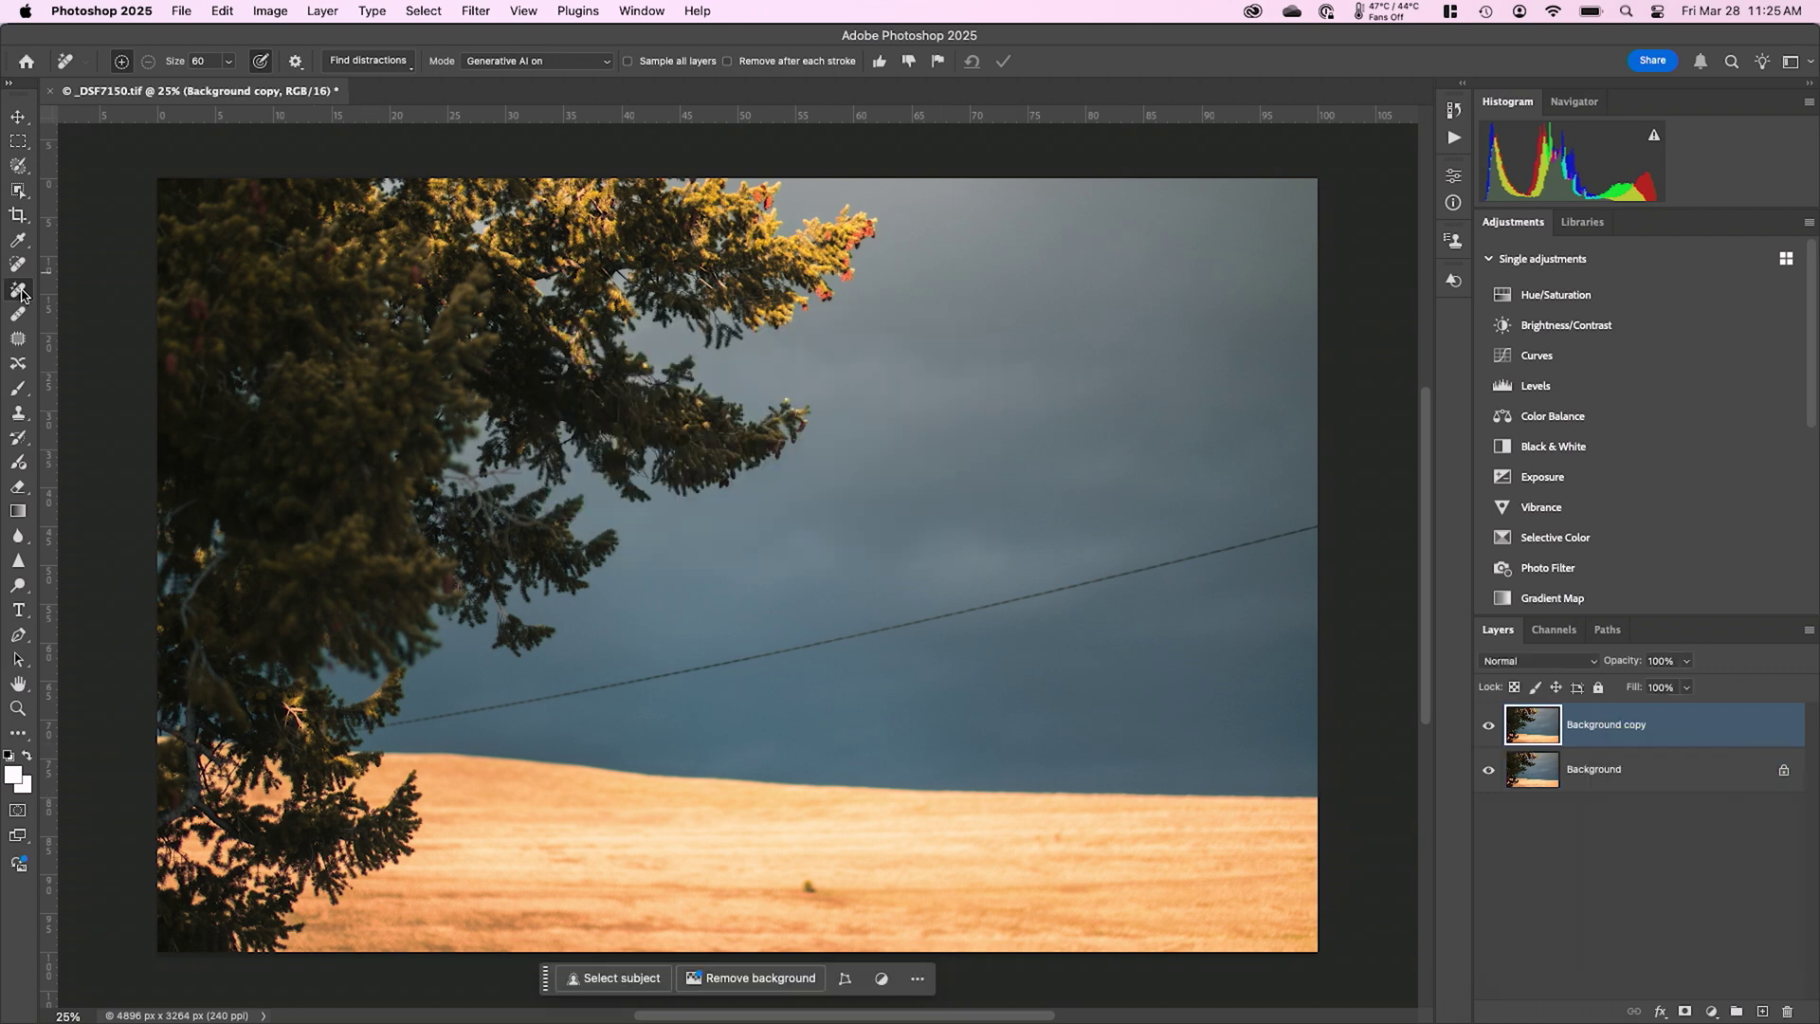
{"action": "left_click", "coordinate": [401, 69]}
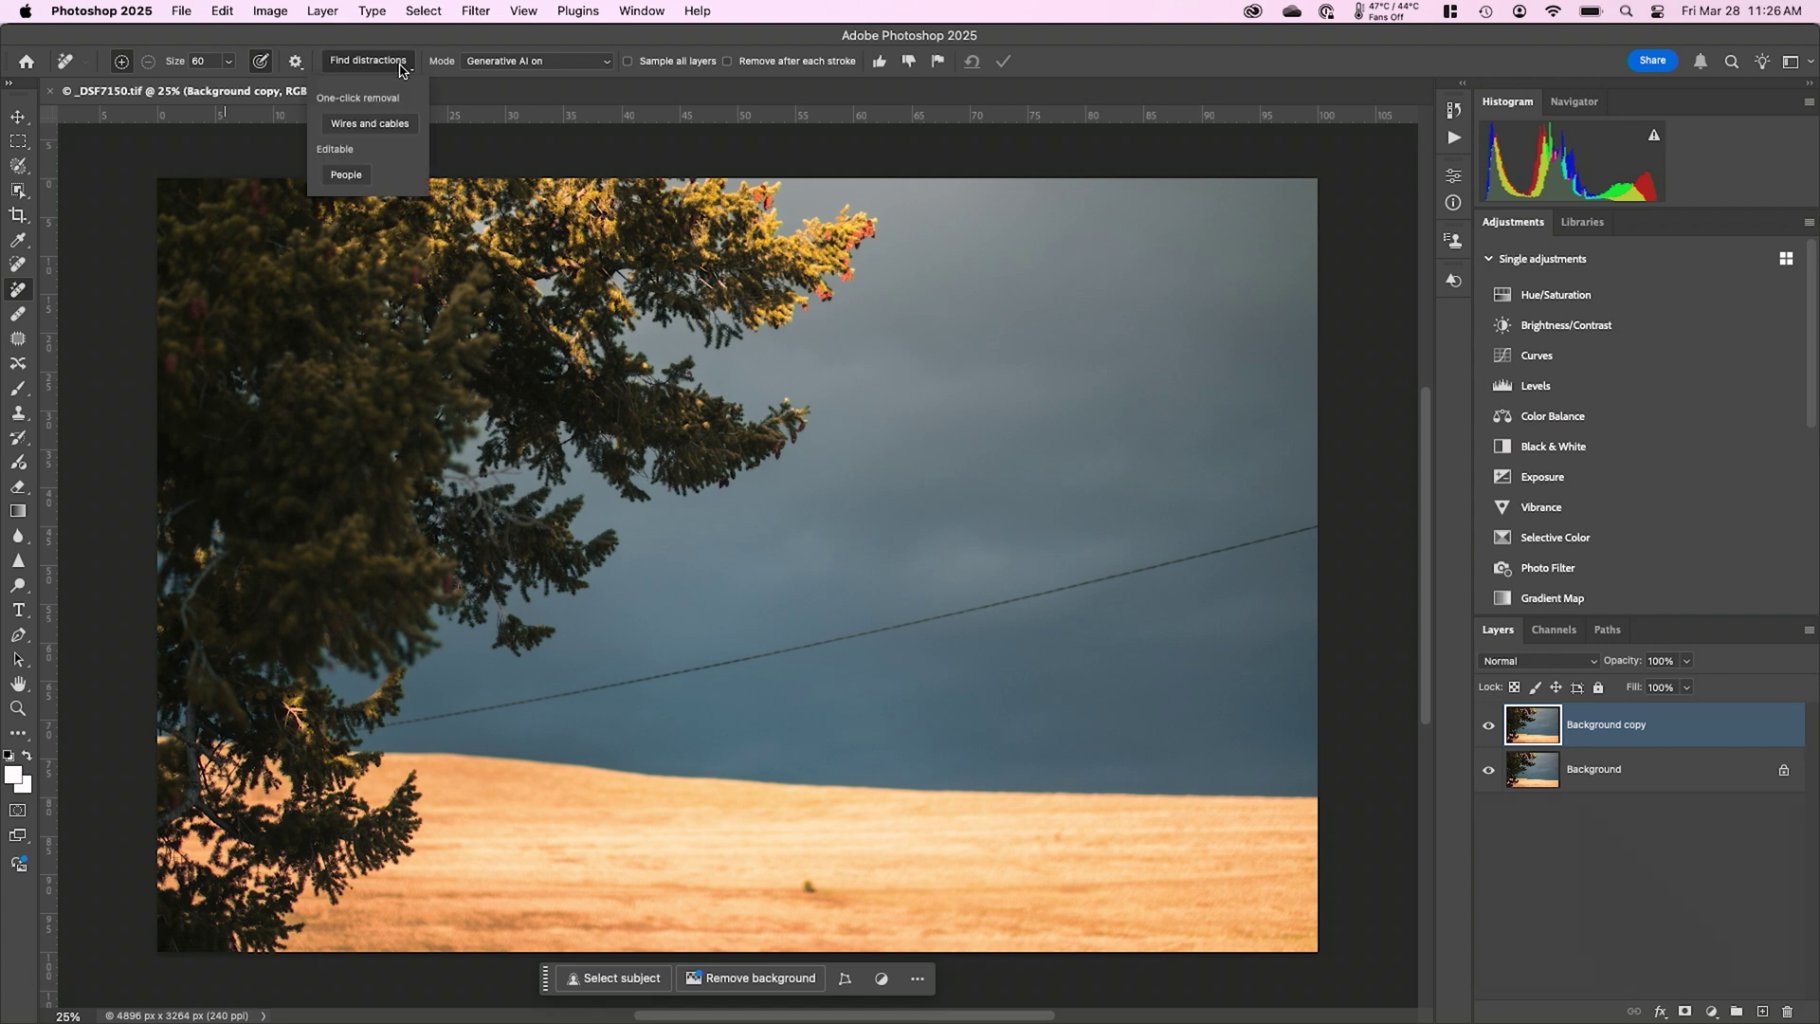
{"action": "left_click", "coordinate": [381, 126]}
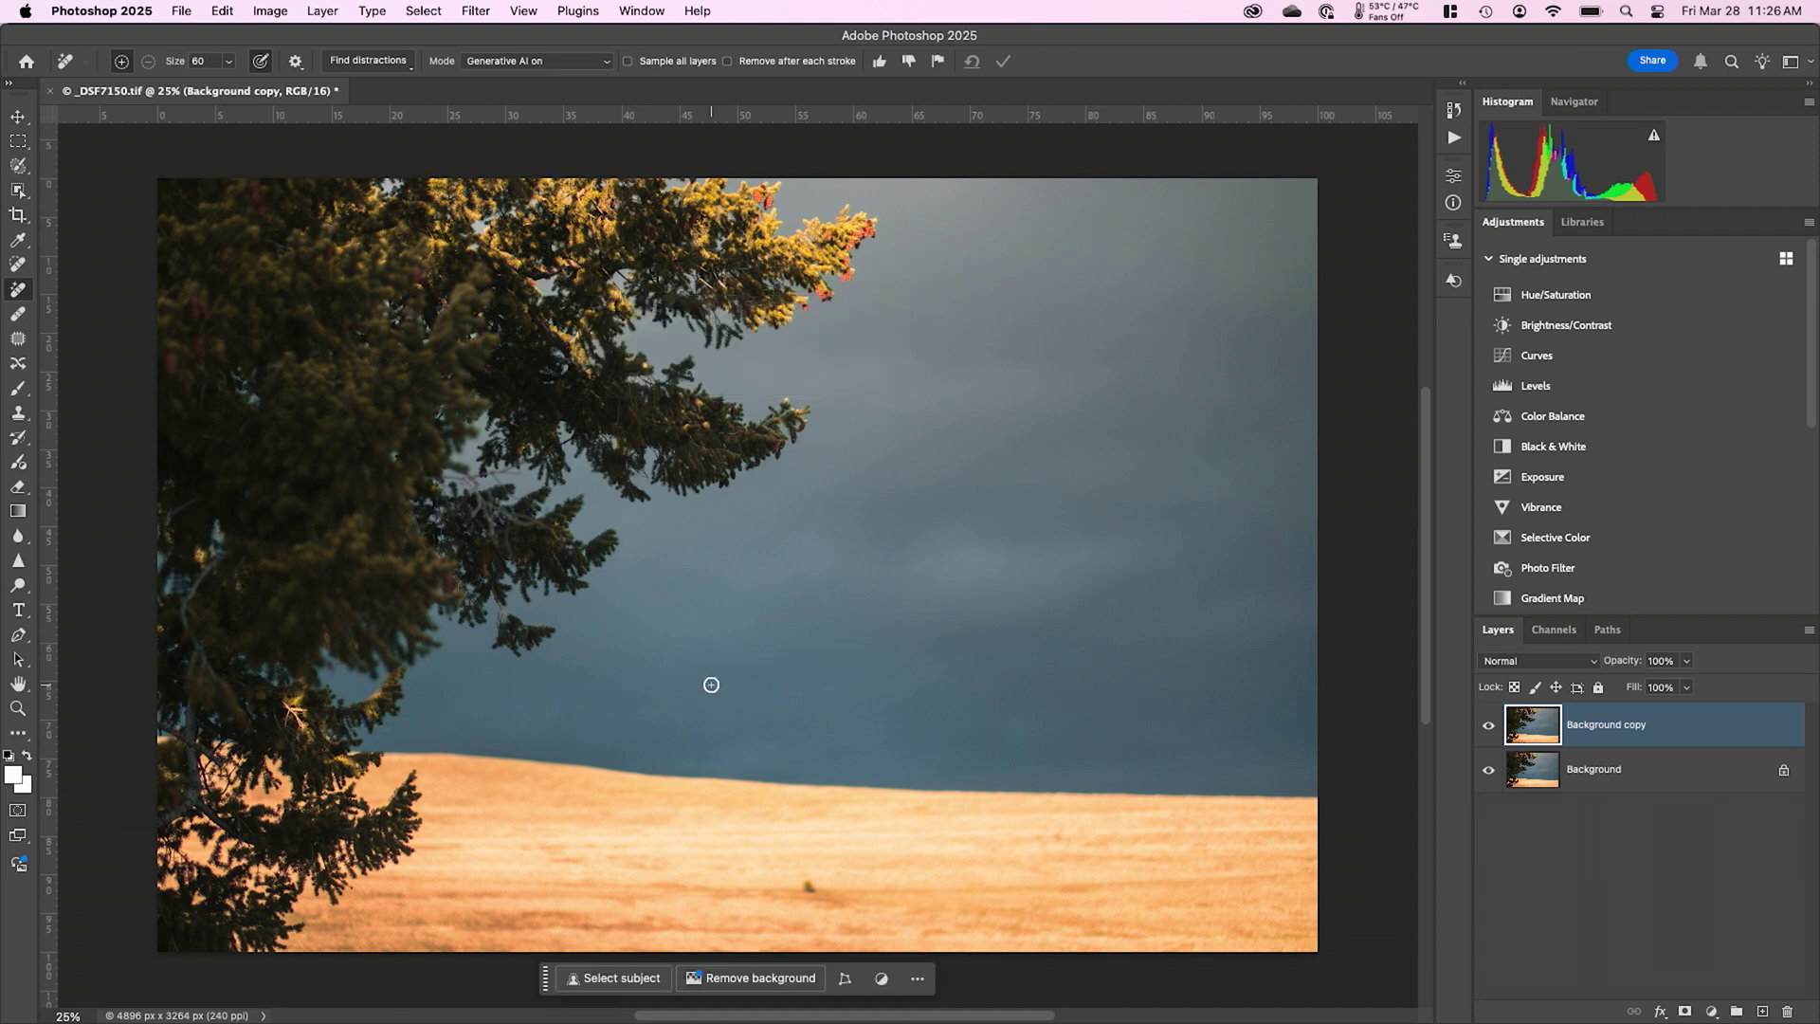
Toggle the copy's visibility to compare the line-free result against the original
{"action": "left_click", "coordinate": [1489, 728]}
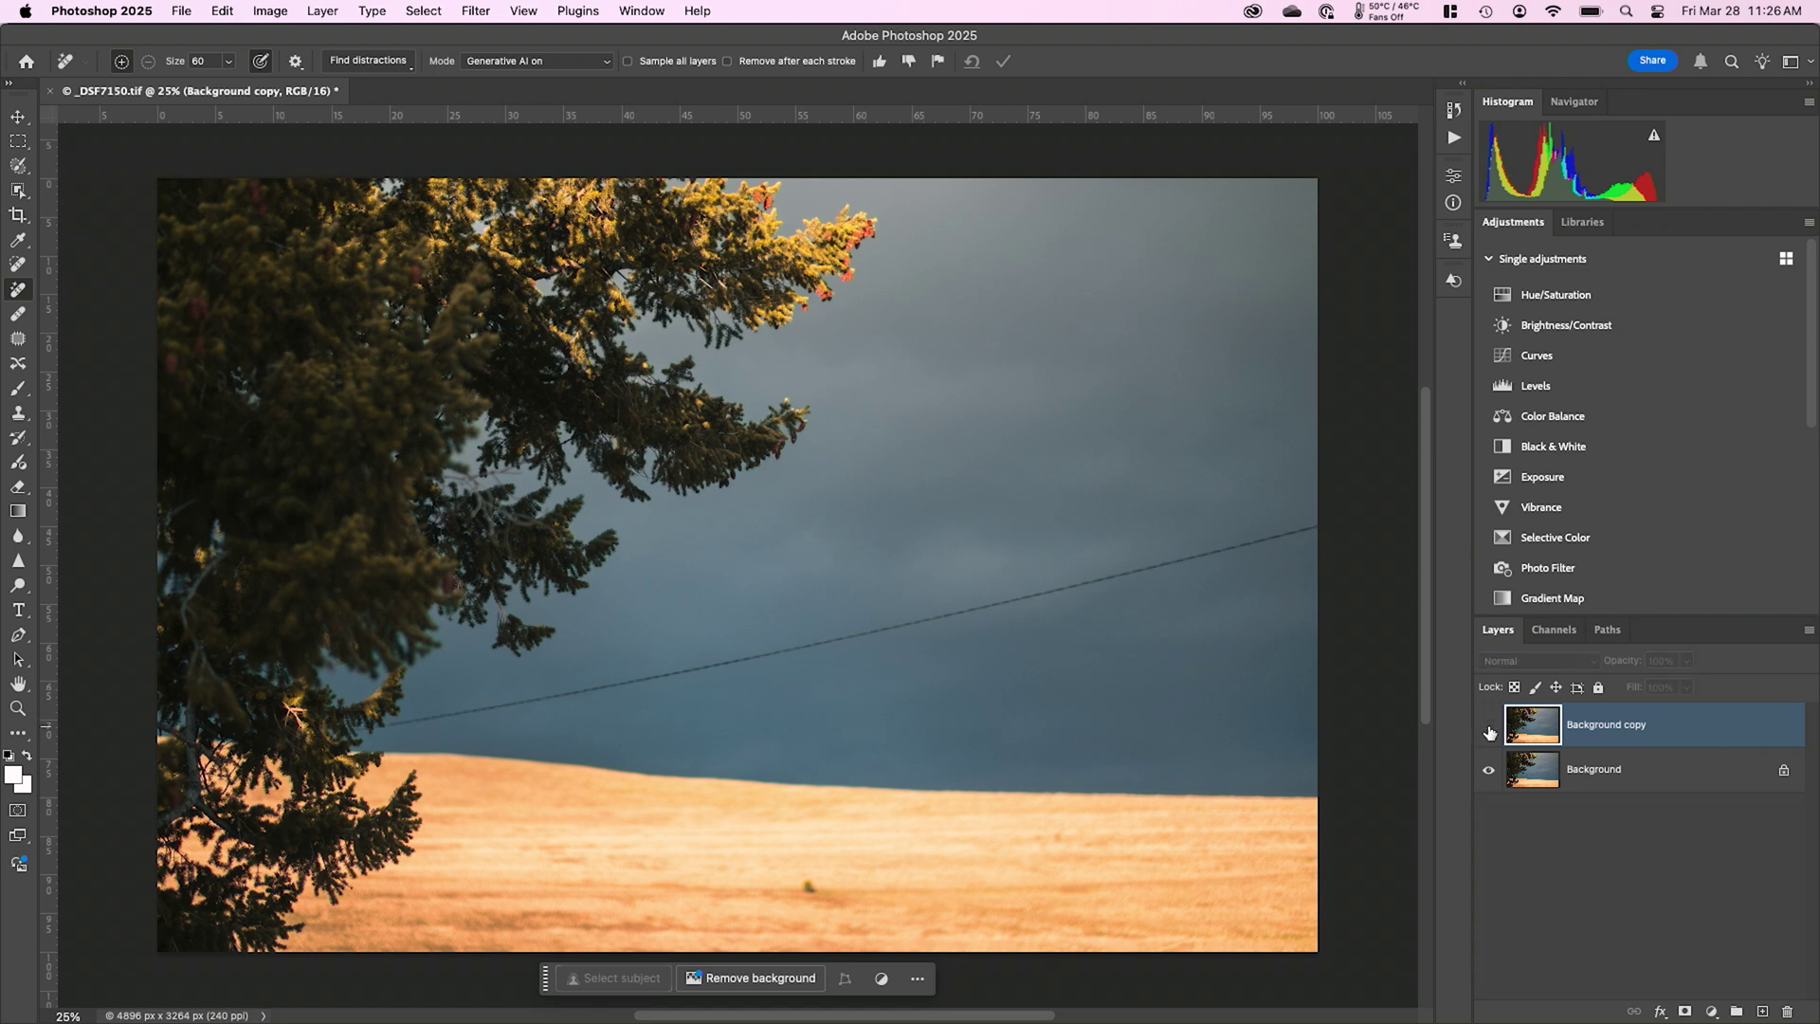
{"action": "left_click", "coordinate": [1489, 728]}
{"action": "left_click", "coordinate": [1489, 730]}
{"action": "left_click", "coordinate": [1488, 730]}
{"action": "left_click", "coordinate": [1489, 730]}
{"action": "left_click", "coordinate": [1489, 730]}
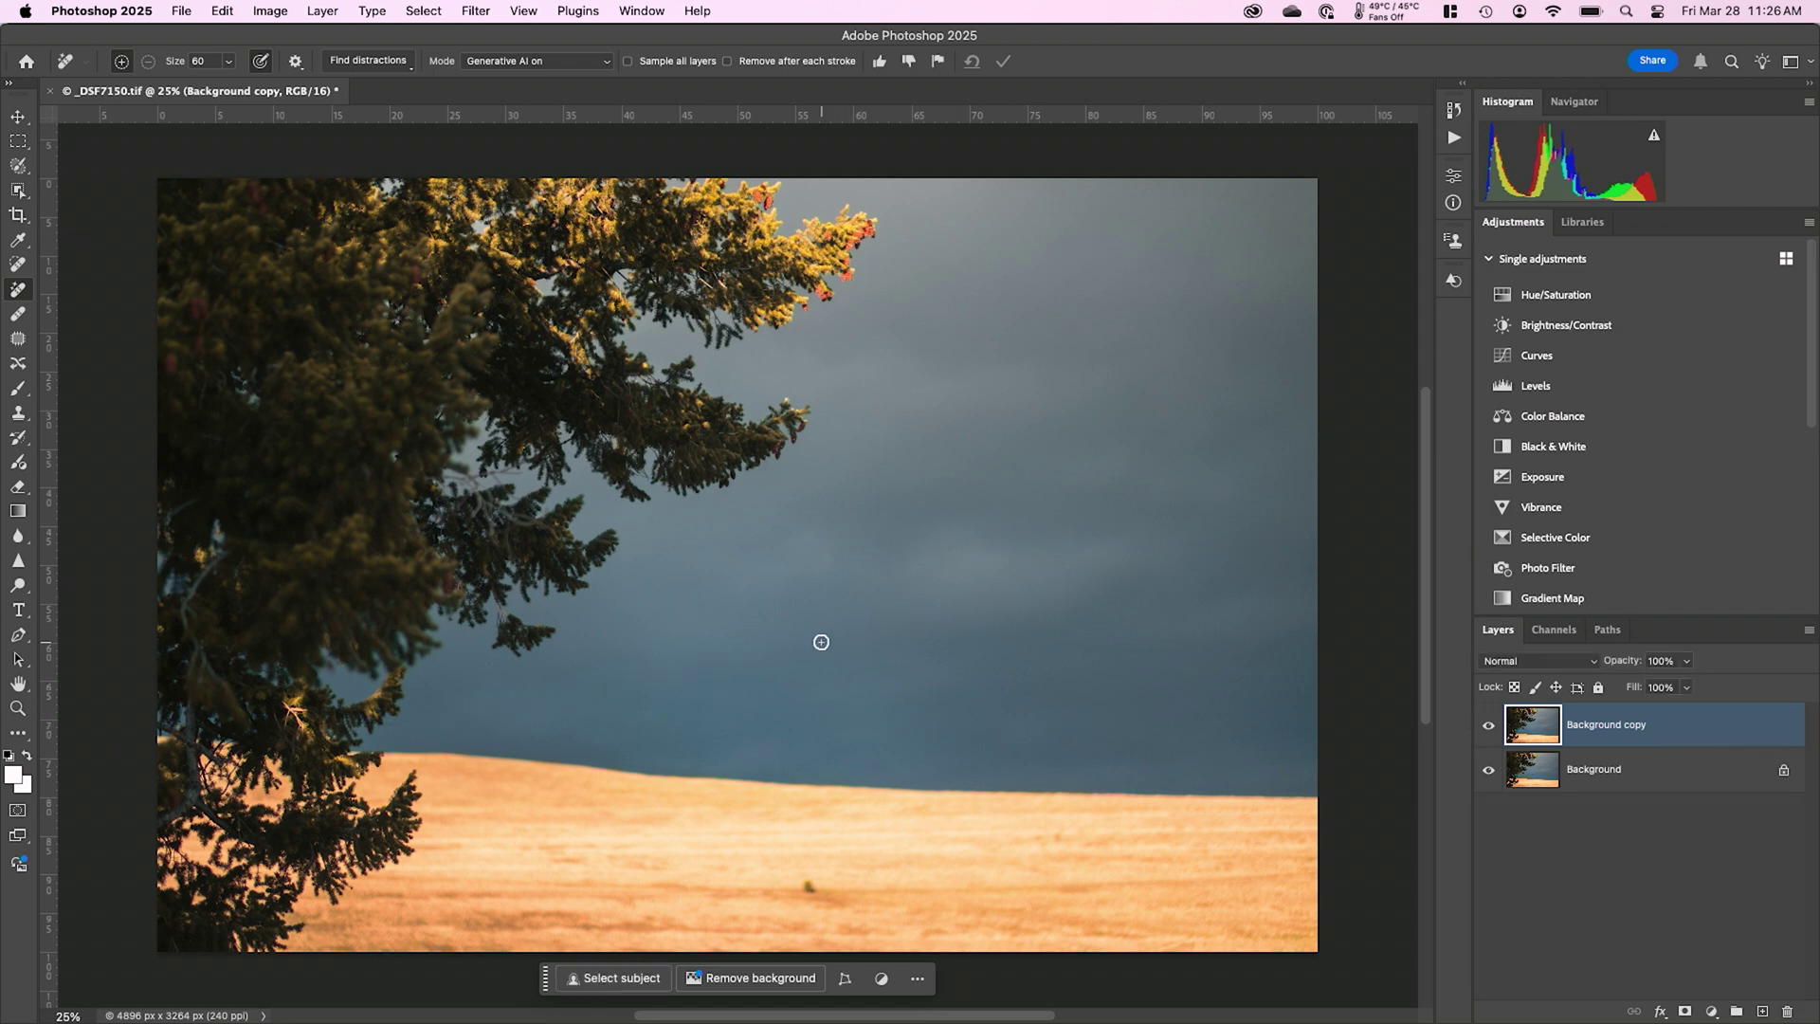
Zoom in on the tree's edge against the sky and compare with and without the edit
{"action": "scroll", "coordinate": [821, 642], "scroll_direction": "up", "scroll_amount": 3}
{"action": "left_click_drag", "start_coordinate": [787, 683], "coordinate": [818, 366]}
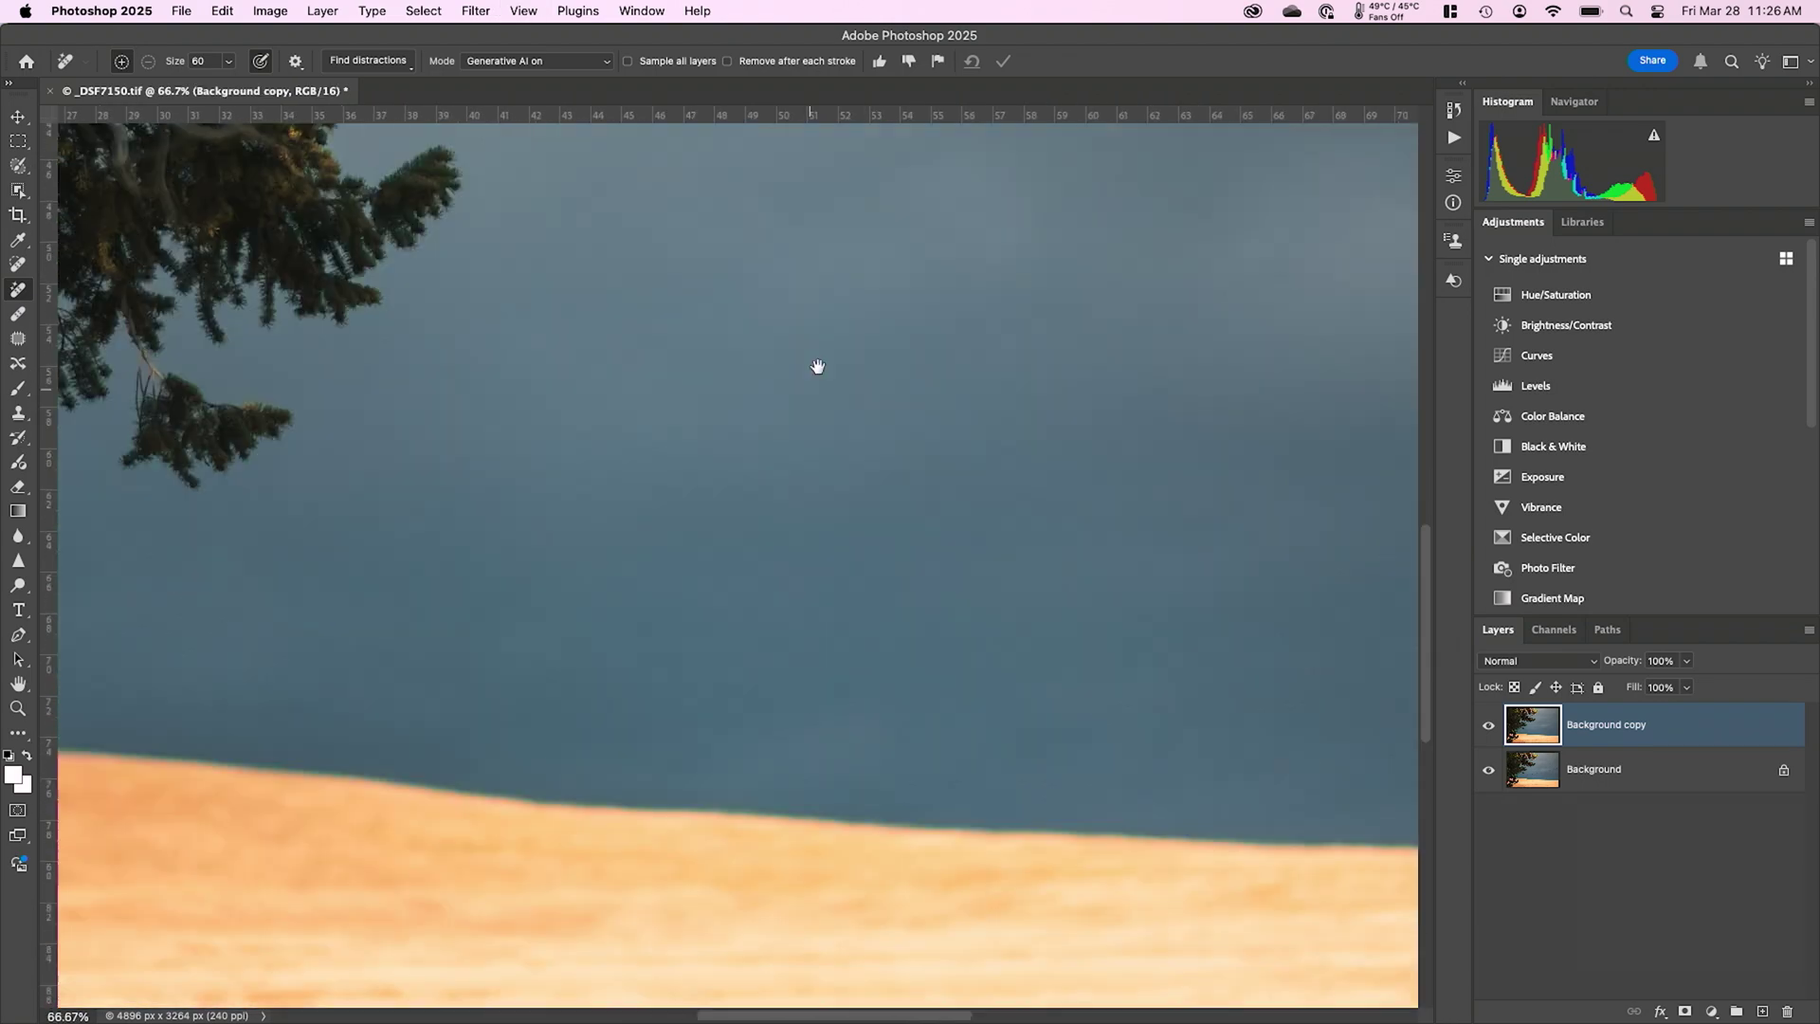
{"action": "left_click_drag", "start_coordinate": [635, 448], "coordinate": [1115, 455]}
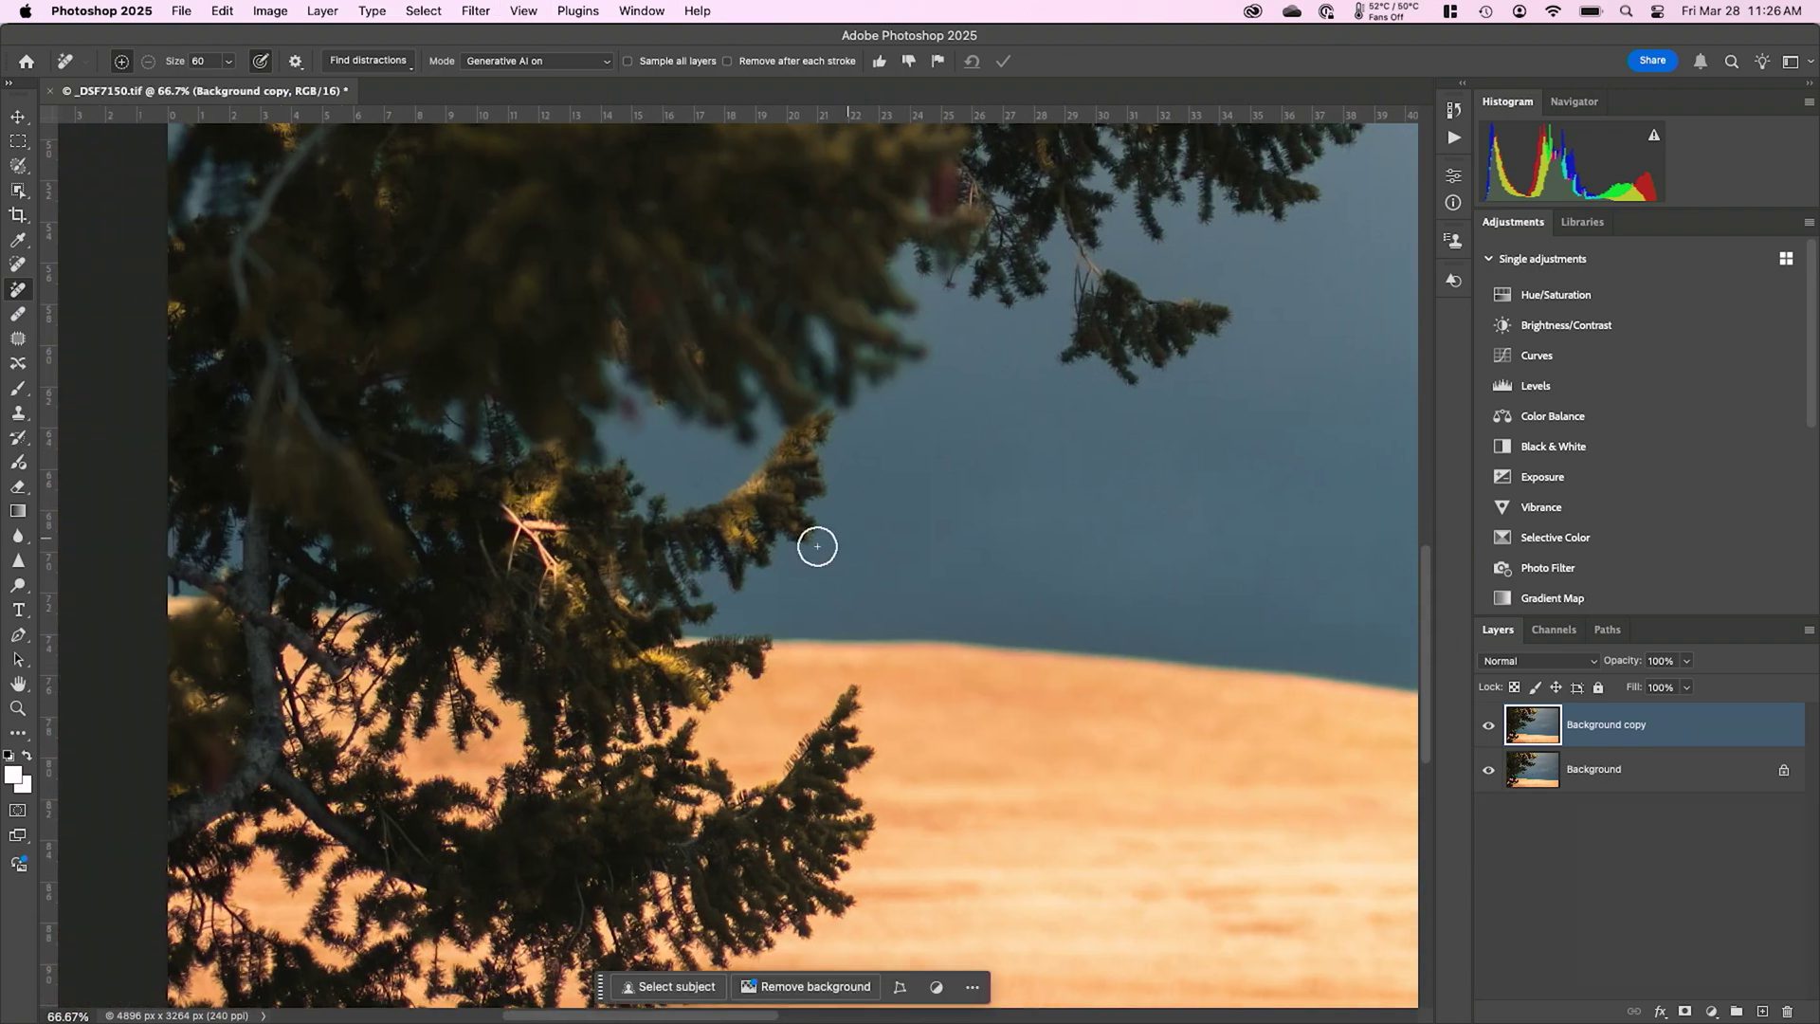
{"action": "left_click", "coordinate": [1486, 730]}
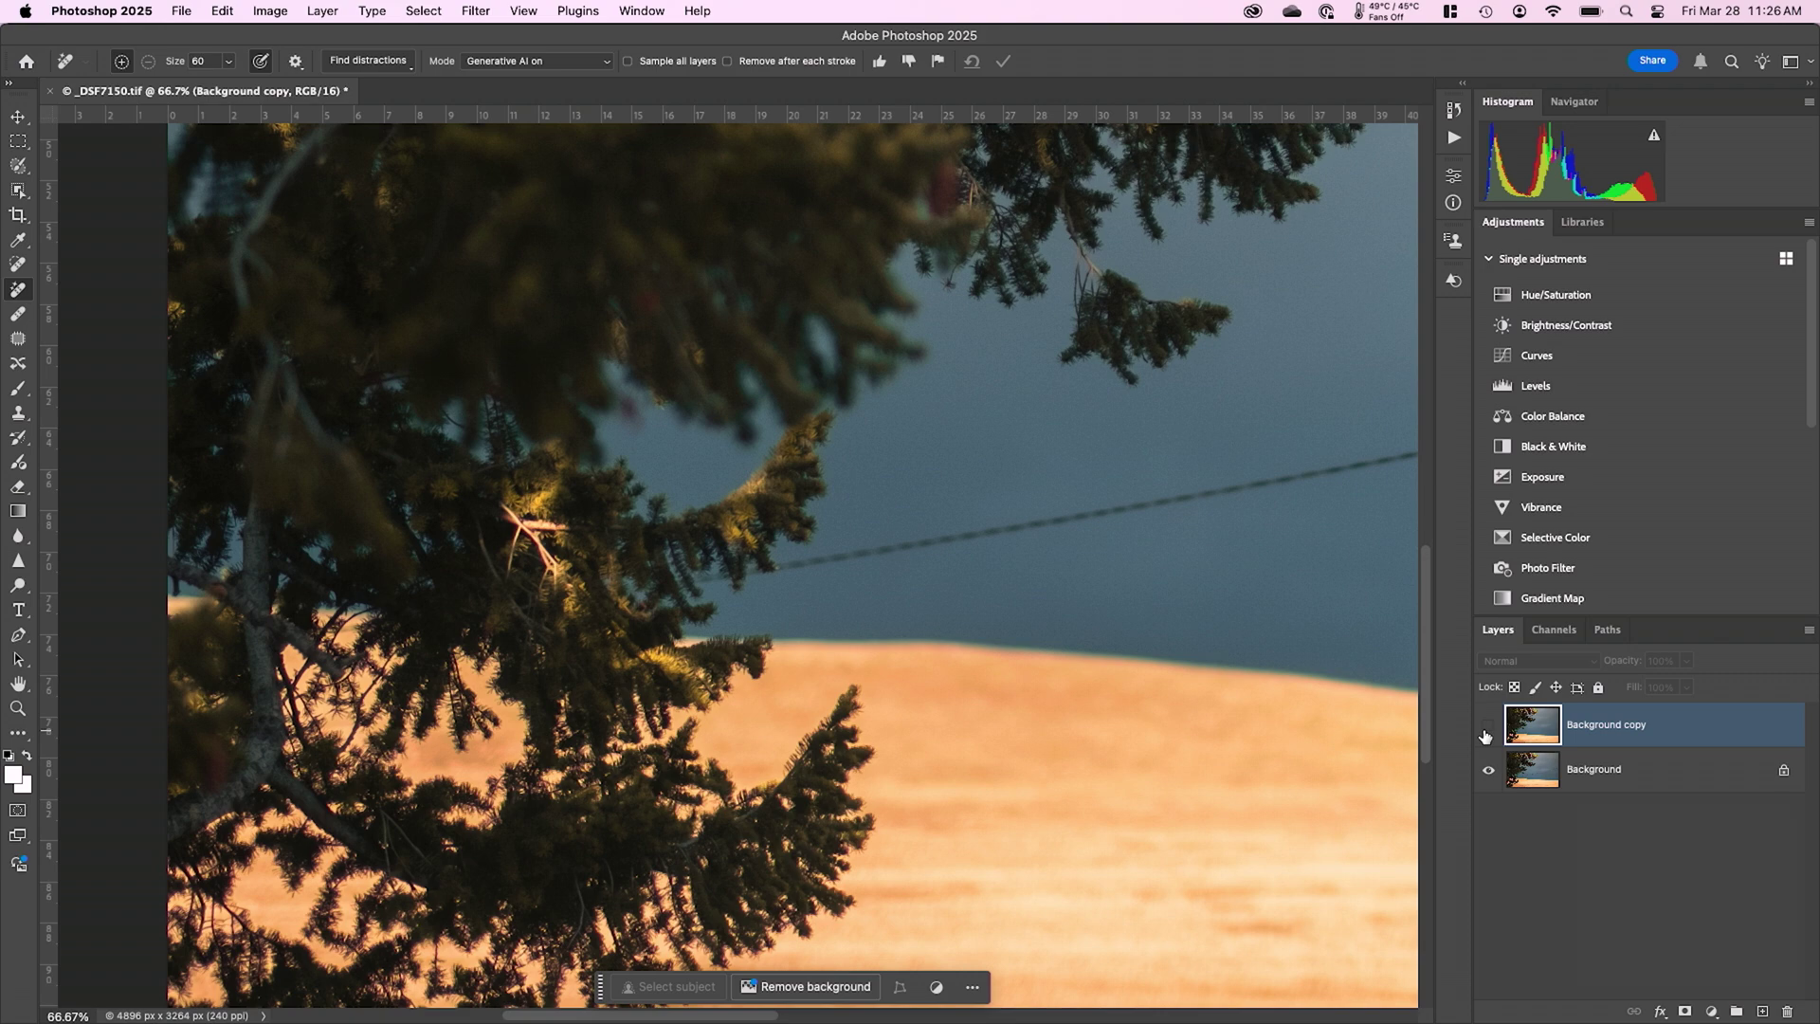
{"action": "left_click", "coordinate": [1487, 731]}
{"action": "left_click", "coordinate": [1487, 730]}
{"action": "left_click", "coordinate": [1487, 730]}
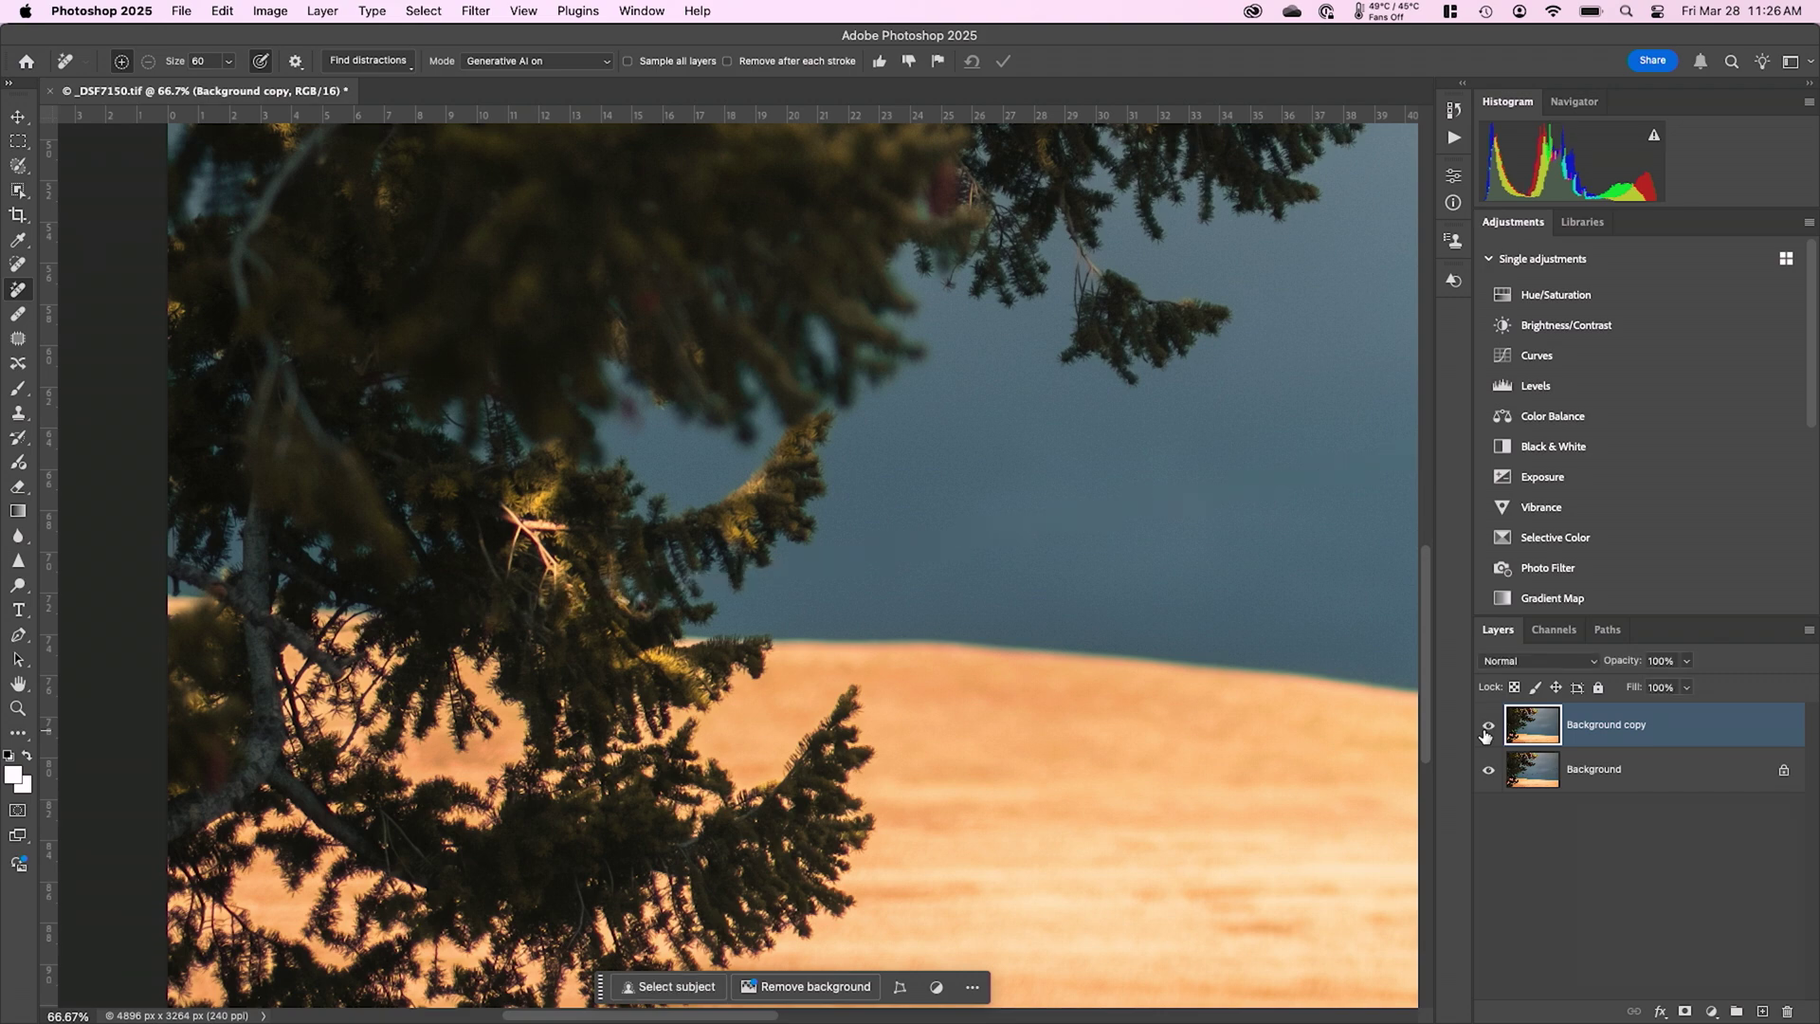
{"action": "left_click", "coordinate": [1486, 734]}
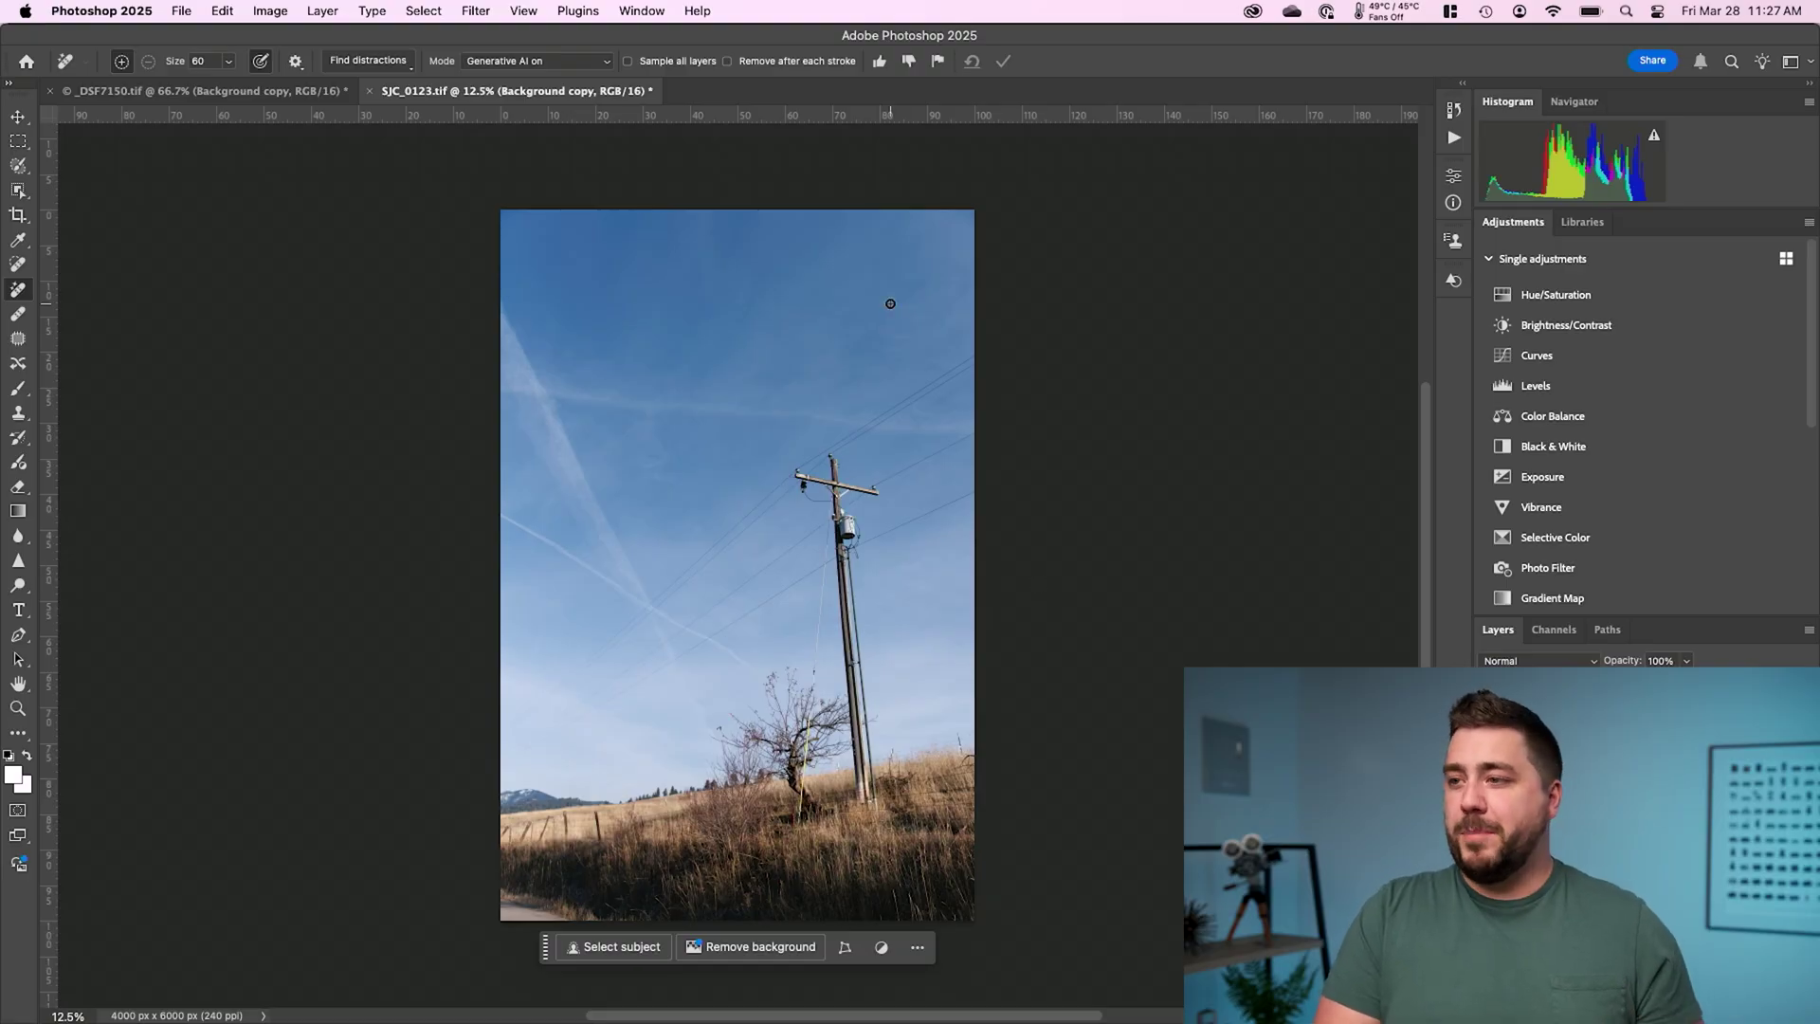
{"action": "left_click", "coordinate": [368, 60]}
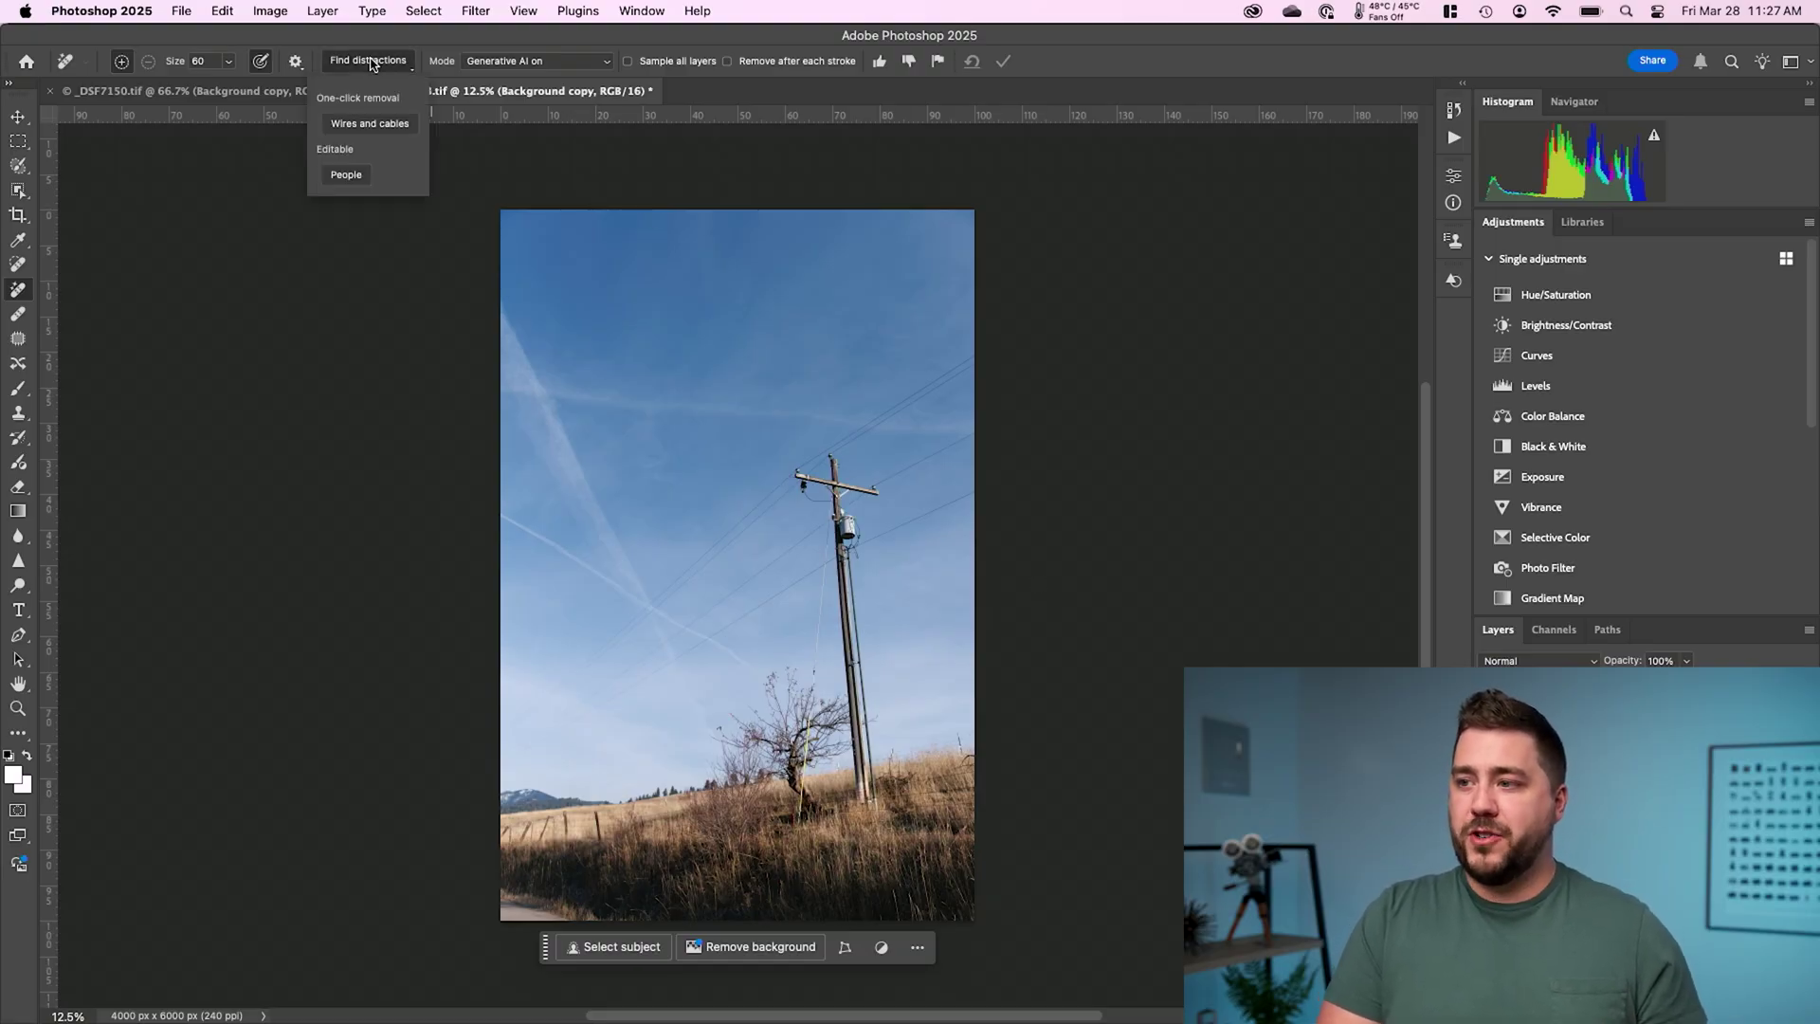
{"action": "left_click", "coordinate": [371, 125]}
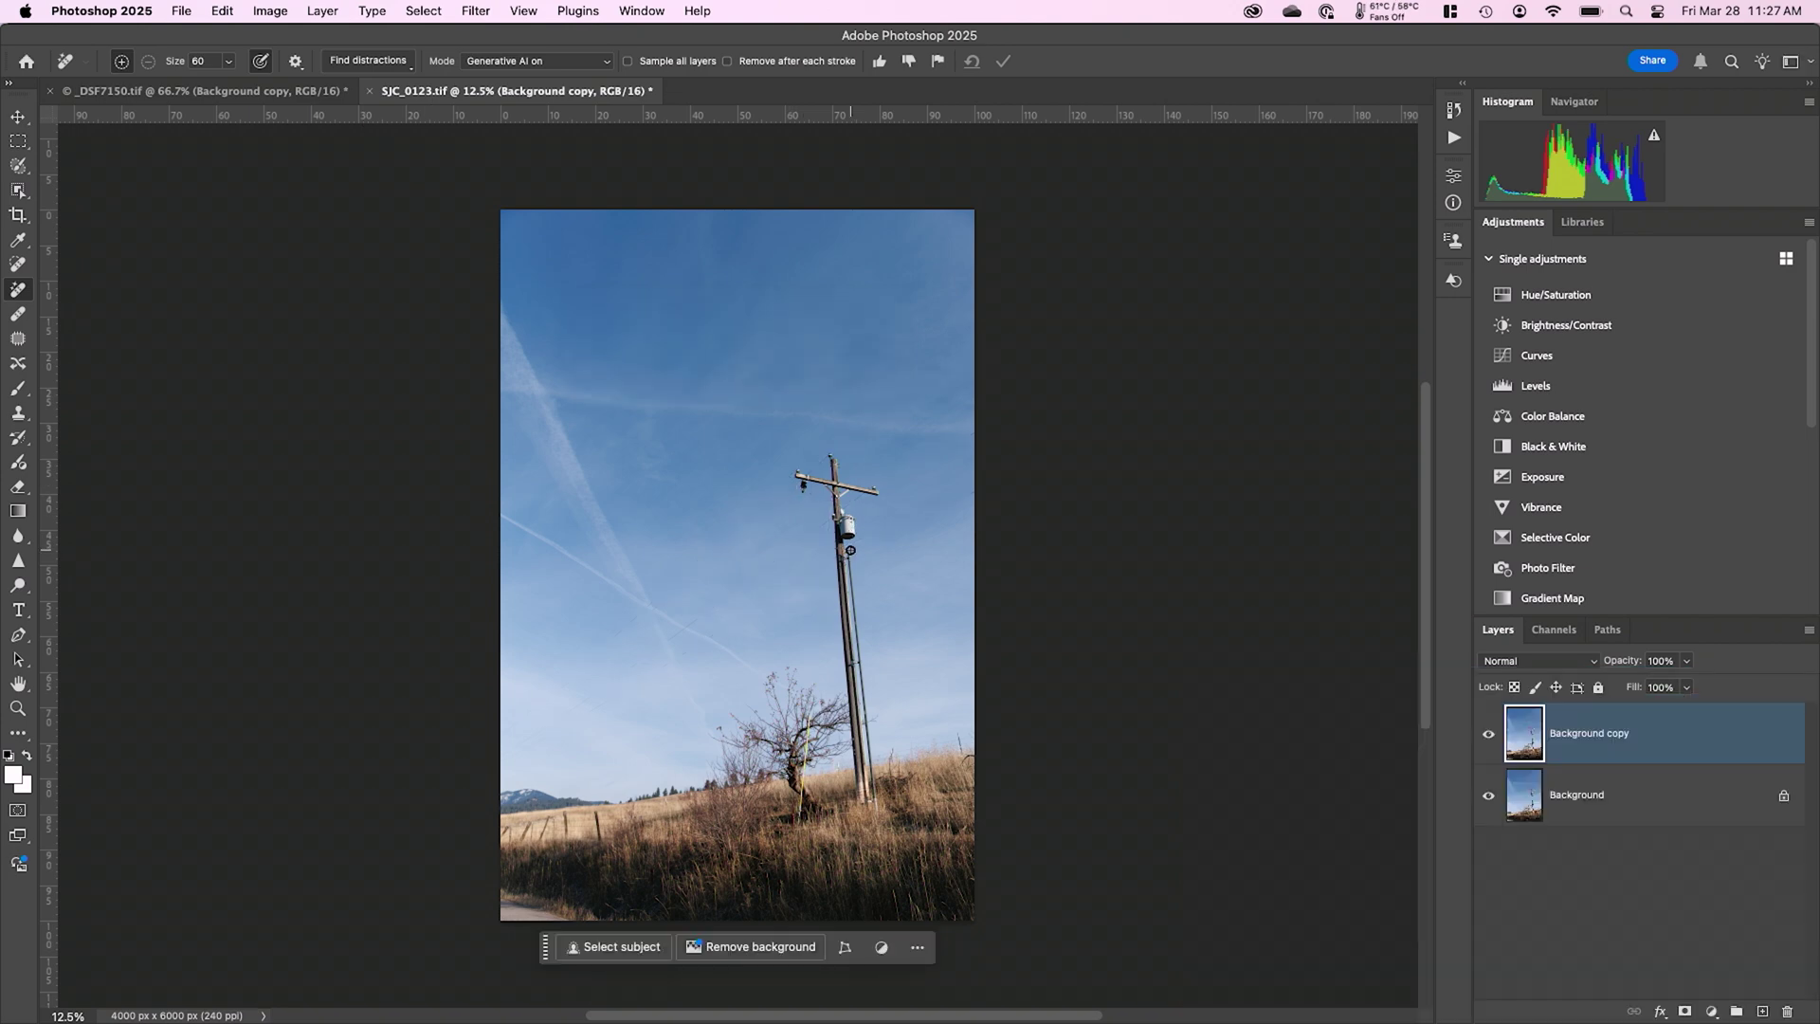
{"action": "key", "text": "super+equal"}
{"action": "key", "text": "super+equal"}
{"action": "key", "text": "super+equal"}
{"action": "key", "text": "super+equal"}
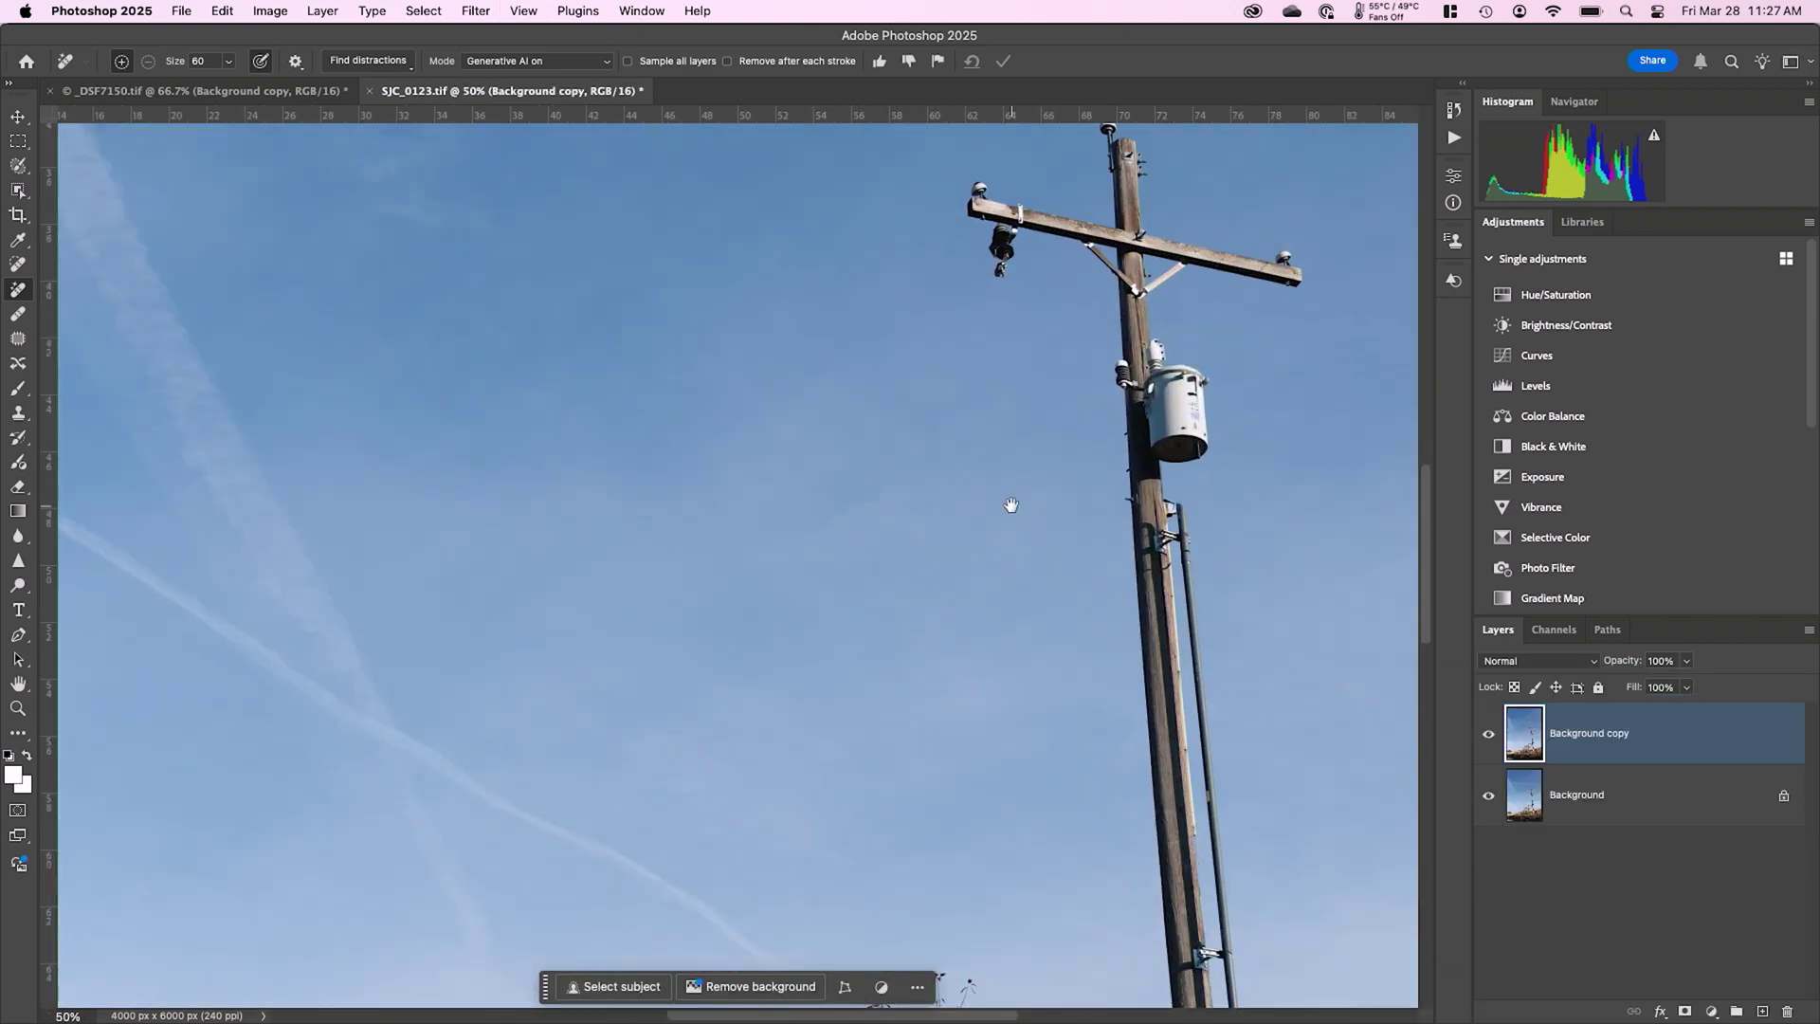
{"action": "mouse_move", "coordinate": [1011, 506]}
{"action": "left_mouse_down"}
{"action": "mouse_move", "coordinate": [772, 569]}
{"action": "mouse_move", "coordinate": [679, 532]}
{"action": "left_mouse_up"}
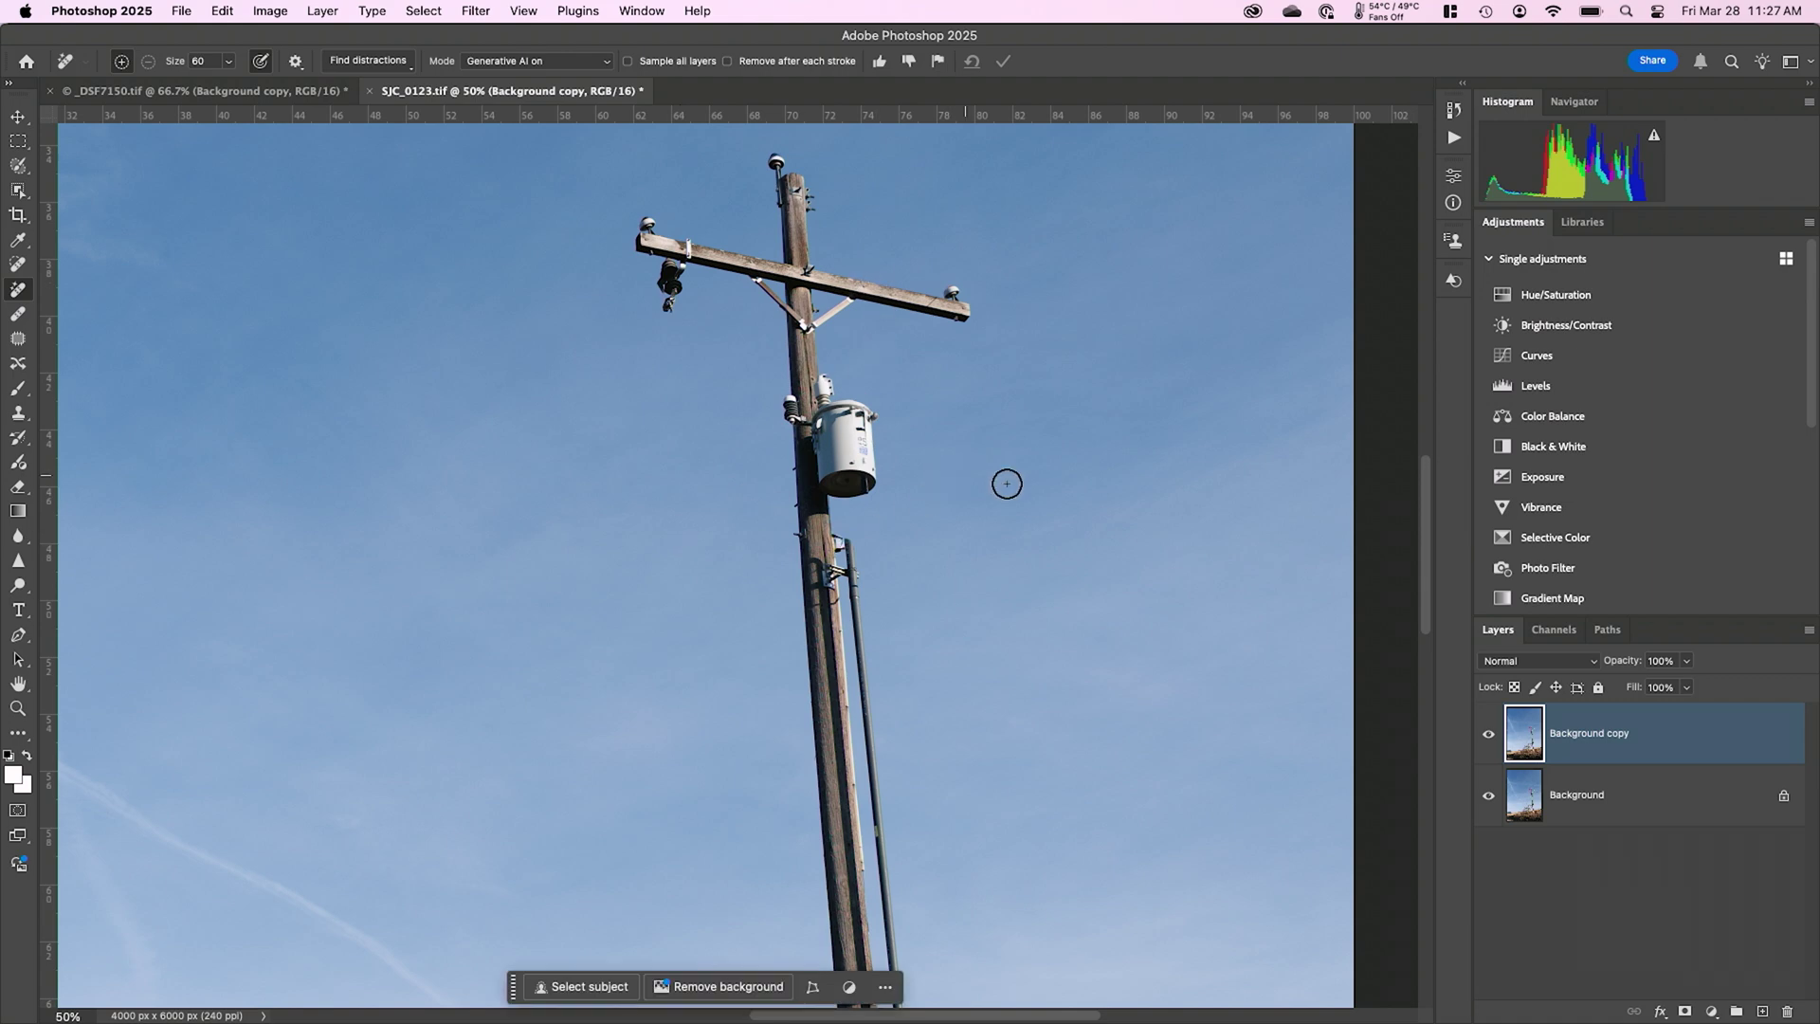
{"action": "left_click", "coordinate": [1490, 734]}
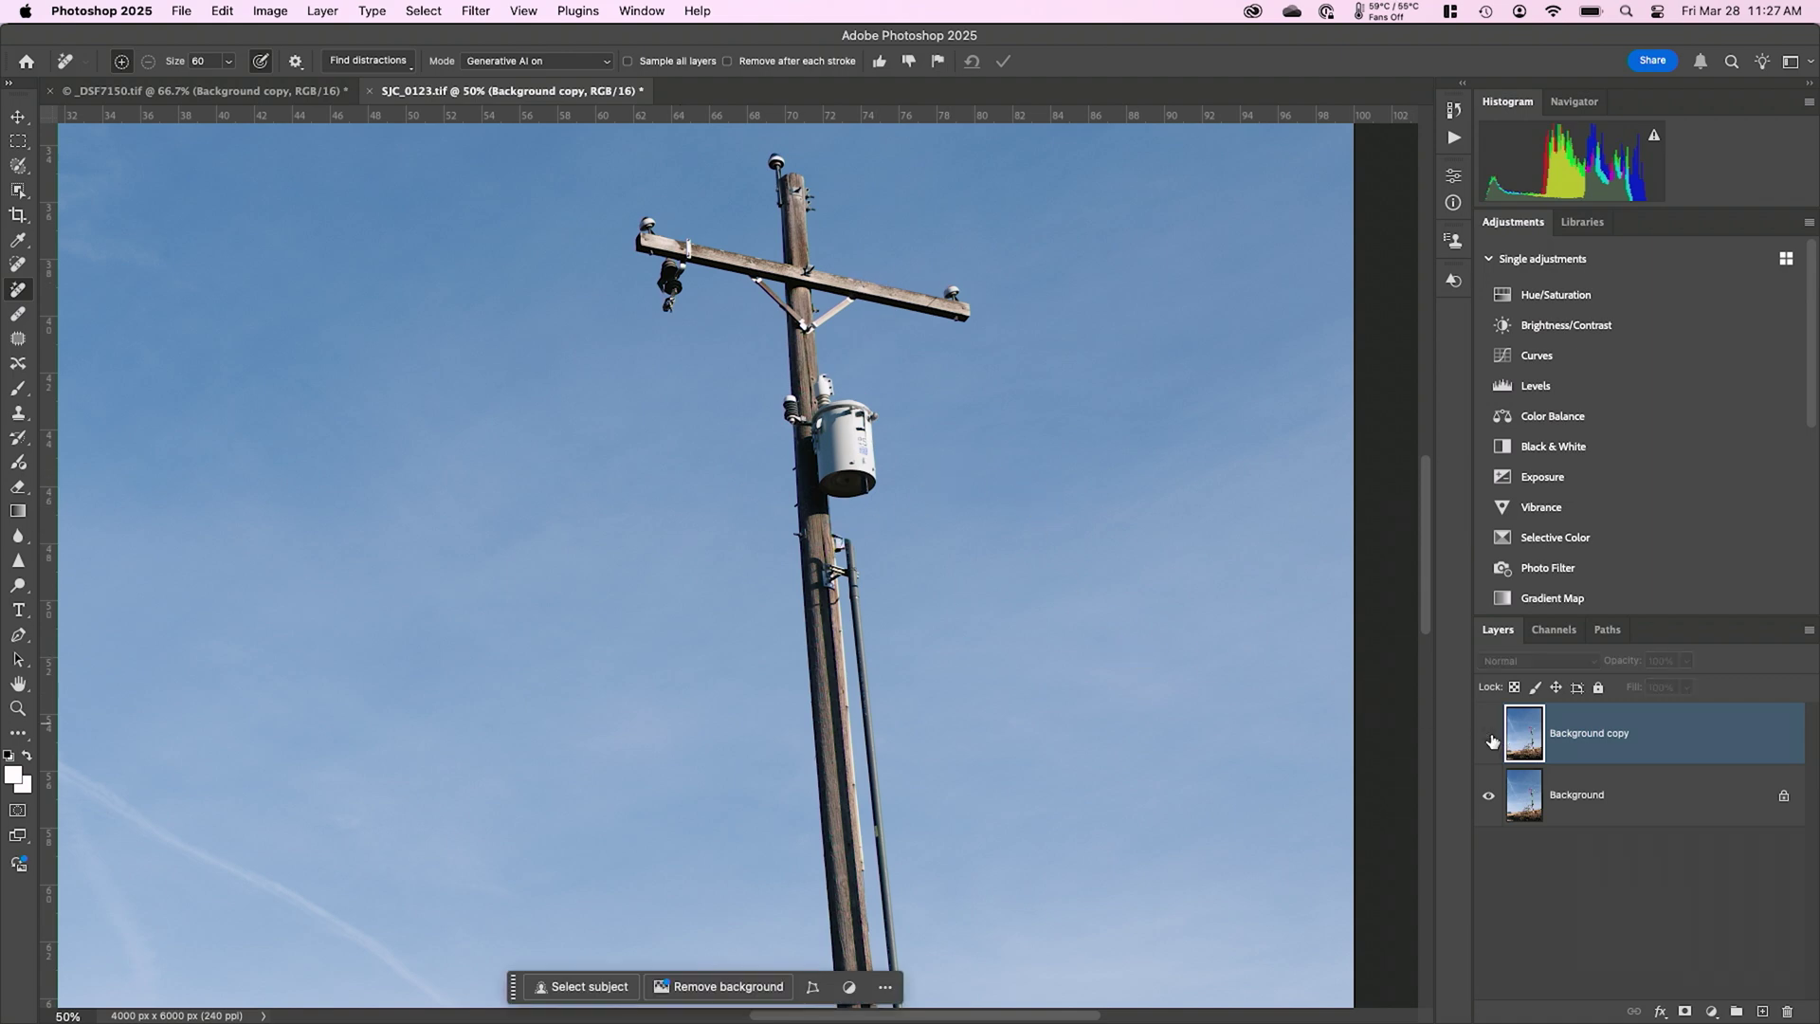
{"action": "left_click", "coordinate": [1489, 739]}
{"action": "left_click", "coordinate": [1489, 738]}
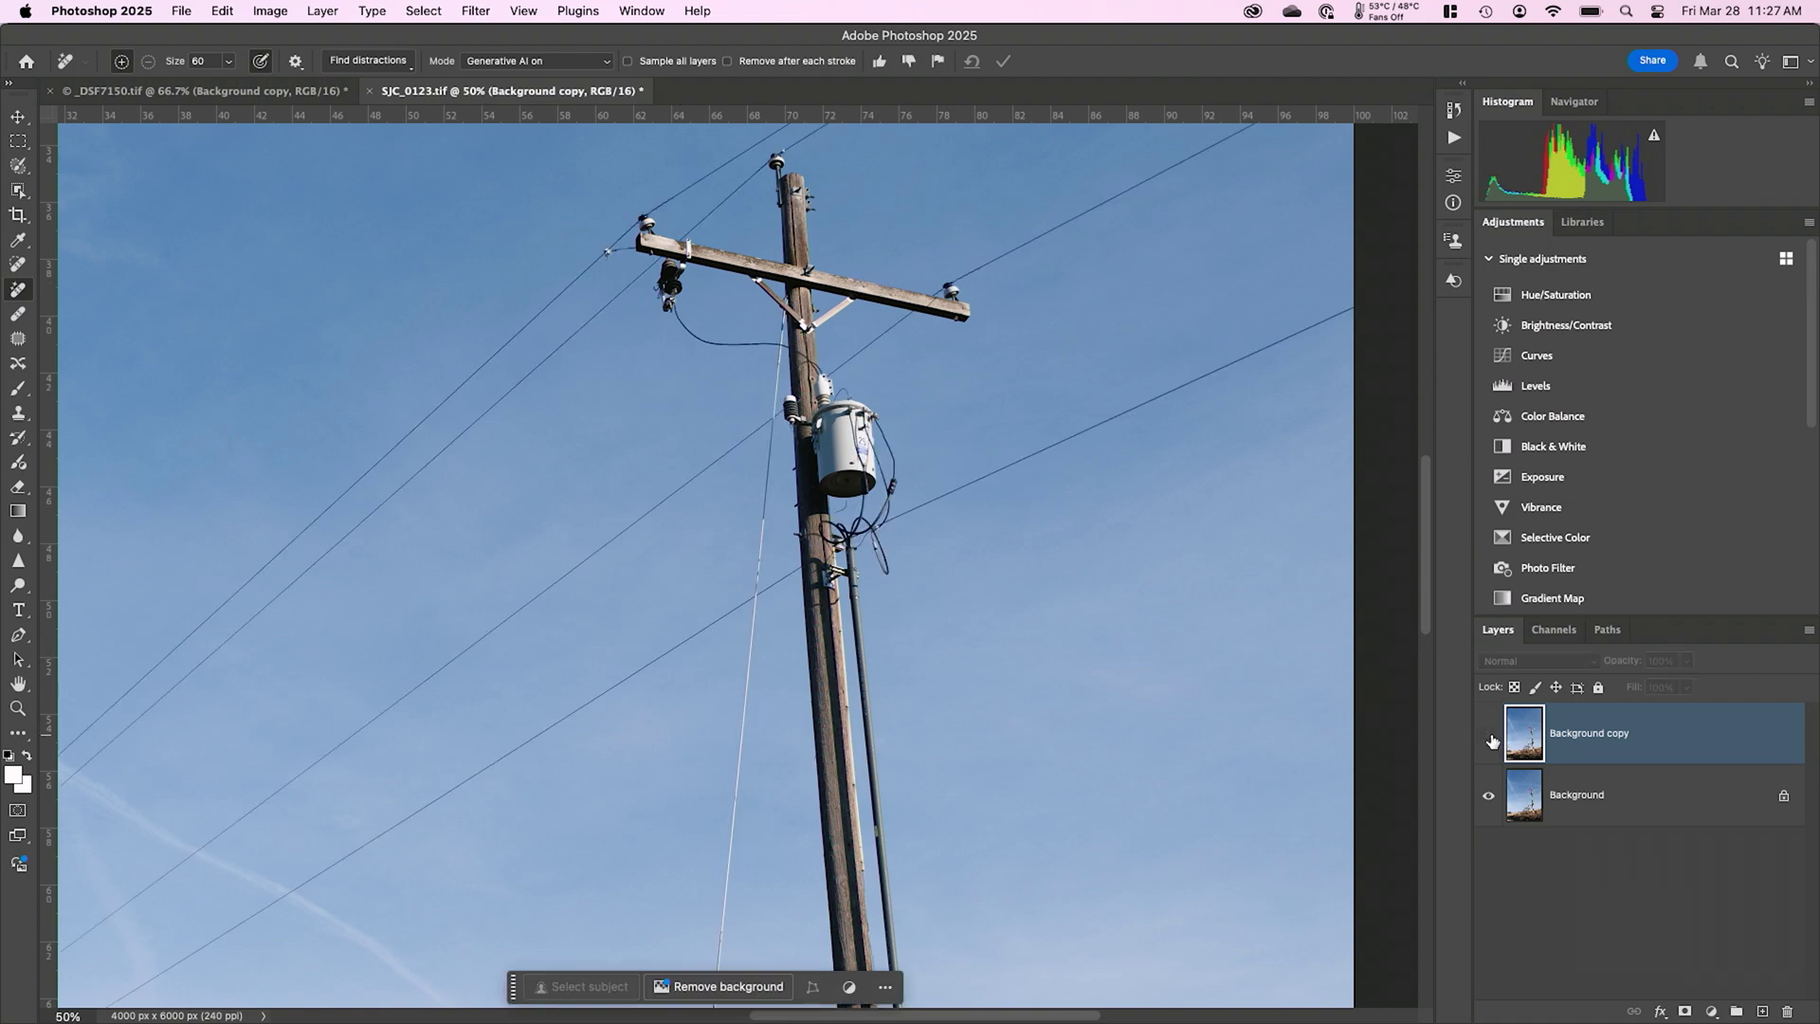
{"action": "left_click", "coordinate": [1489, 739]}
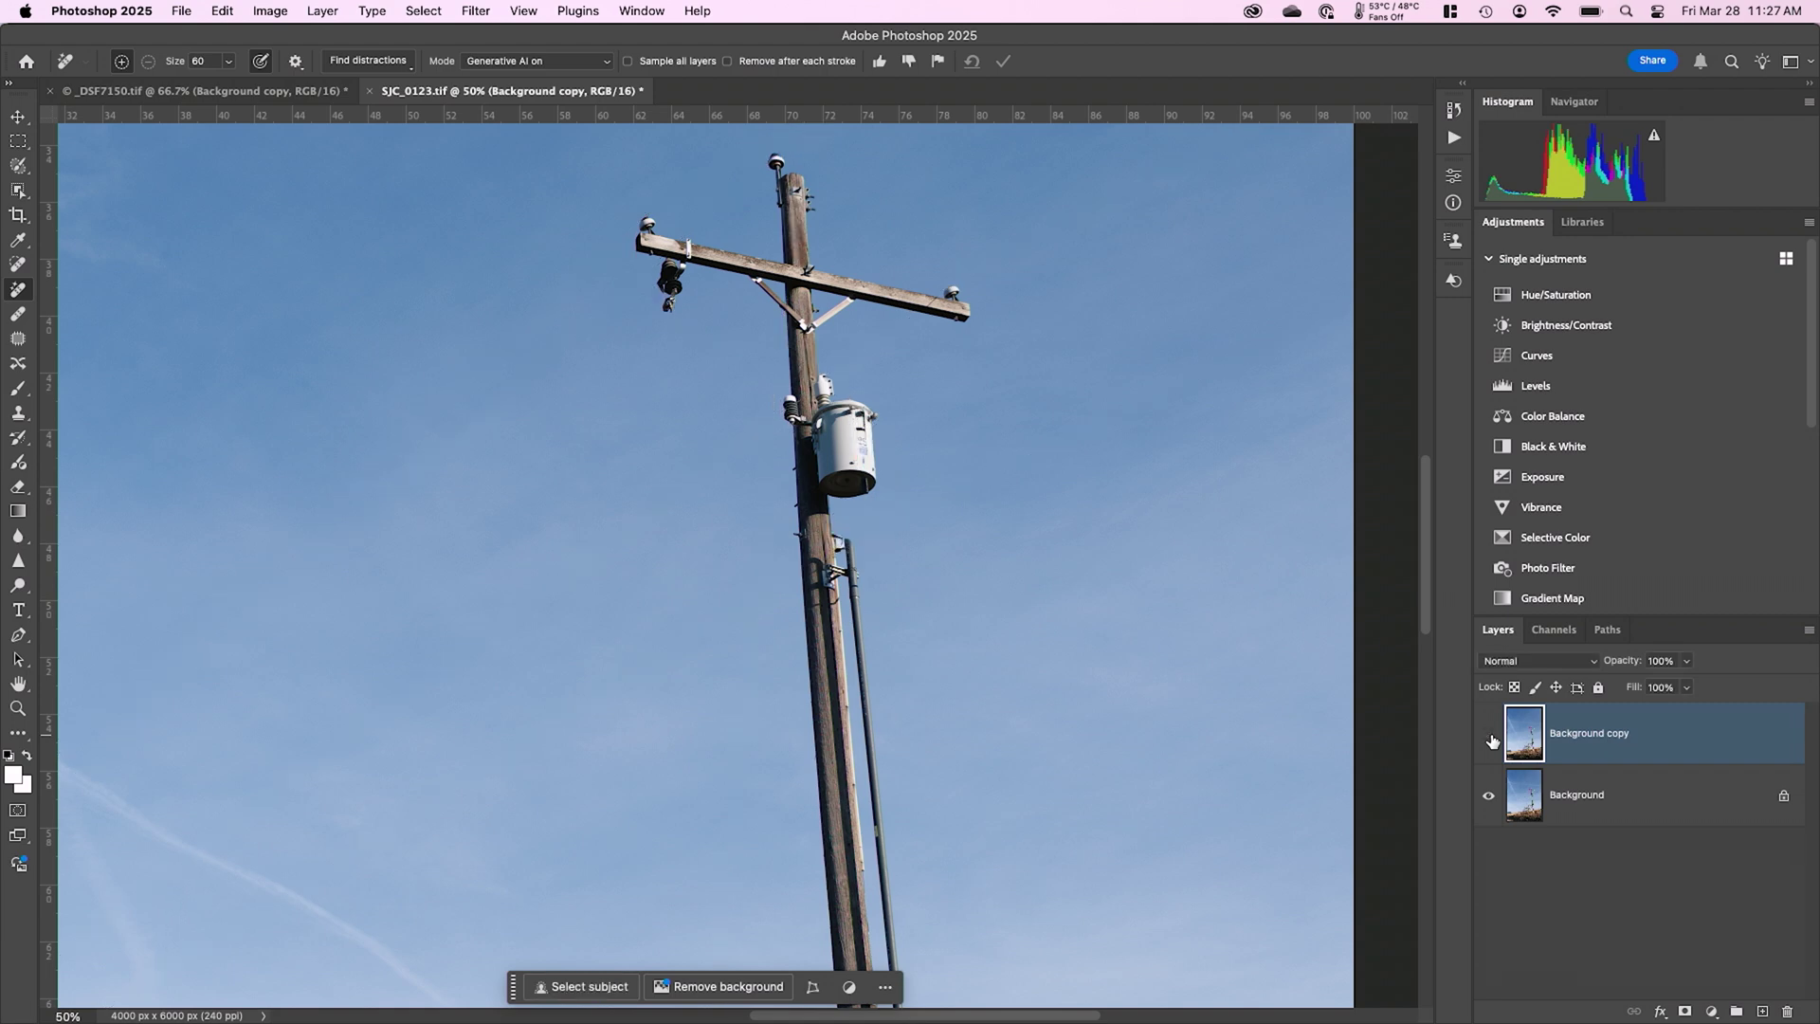
{"action": "left_click", "coordinate": [1489, 738]}
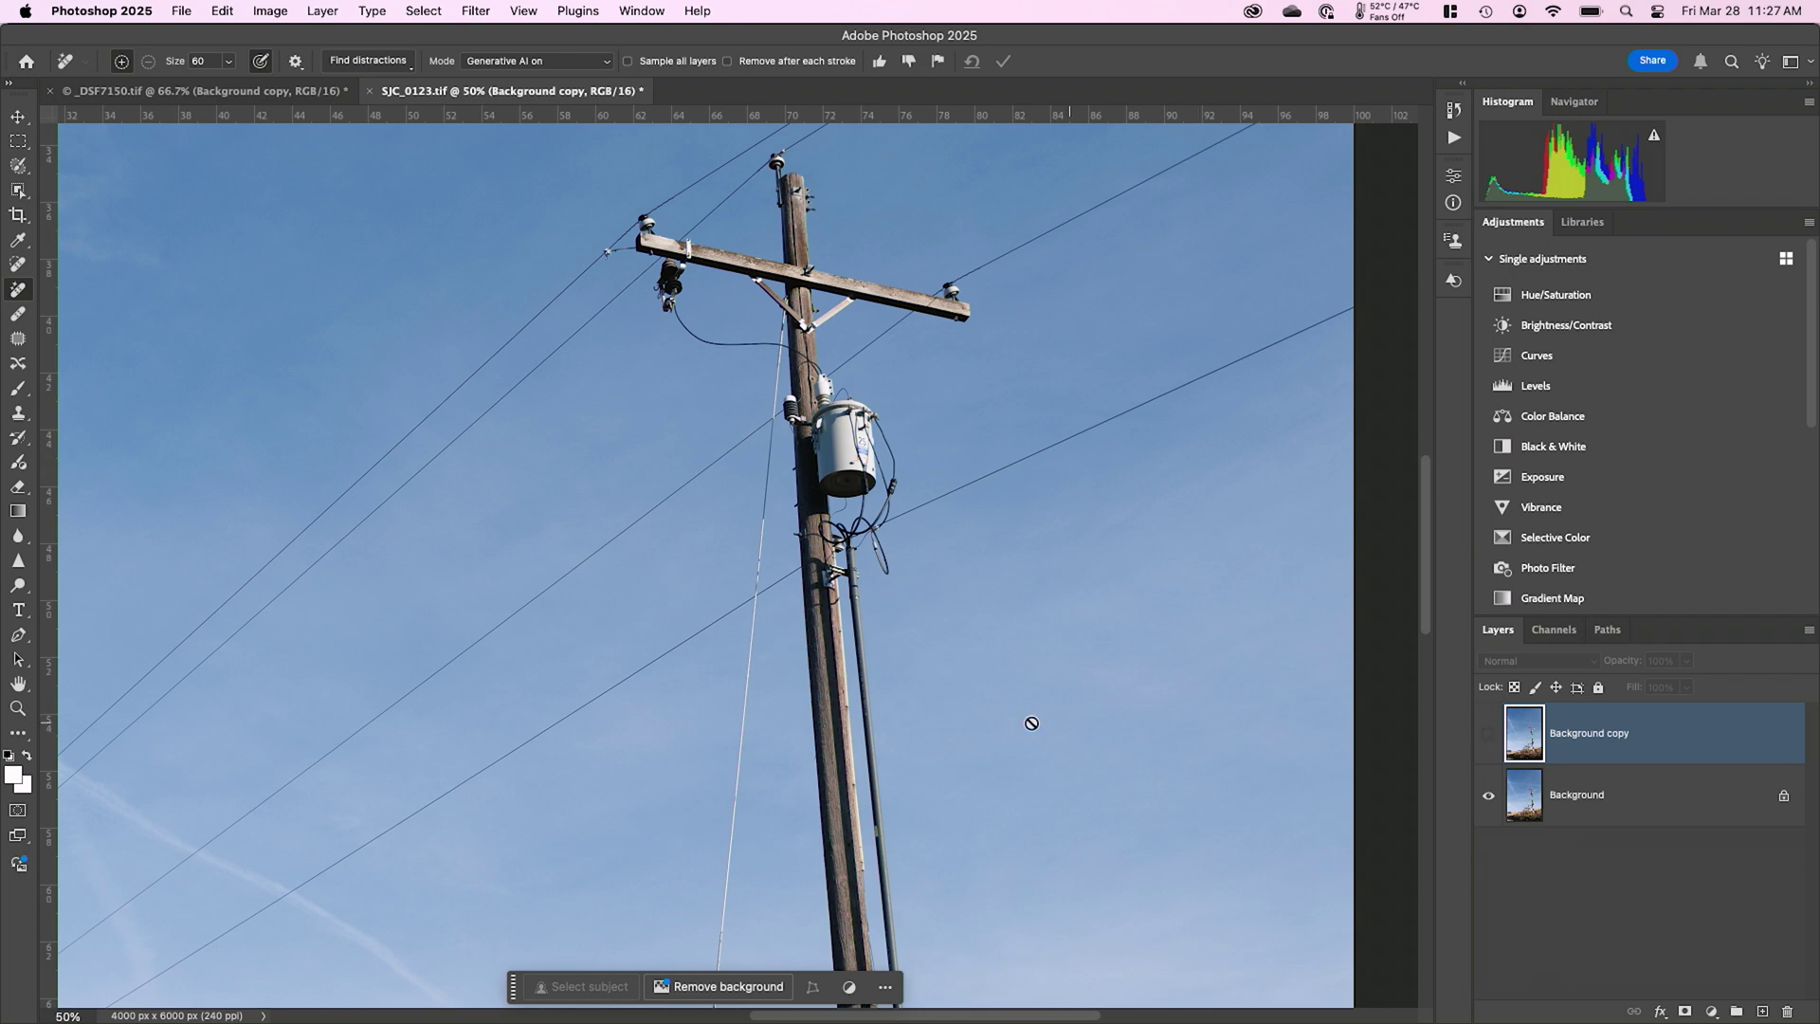
{"action": "left_click_drag", "start_coordinate": [975, 740], "coordinate": [994, 275]}
{"action": "left_click", "coordinate": [1498, 747]}
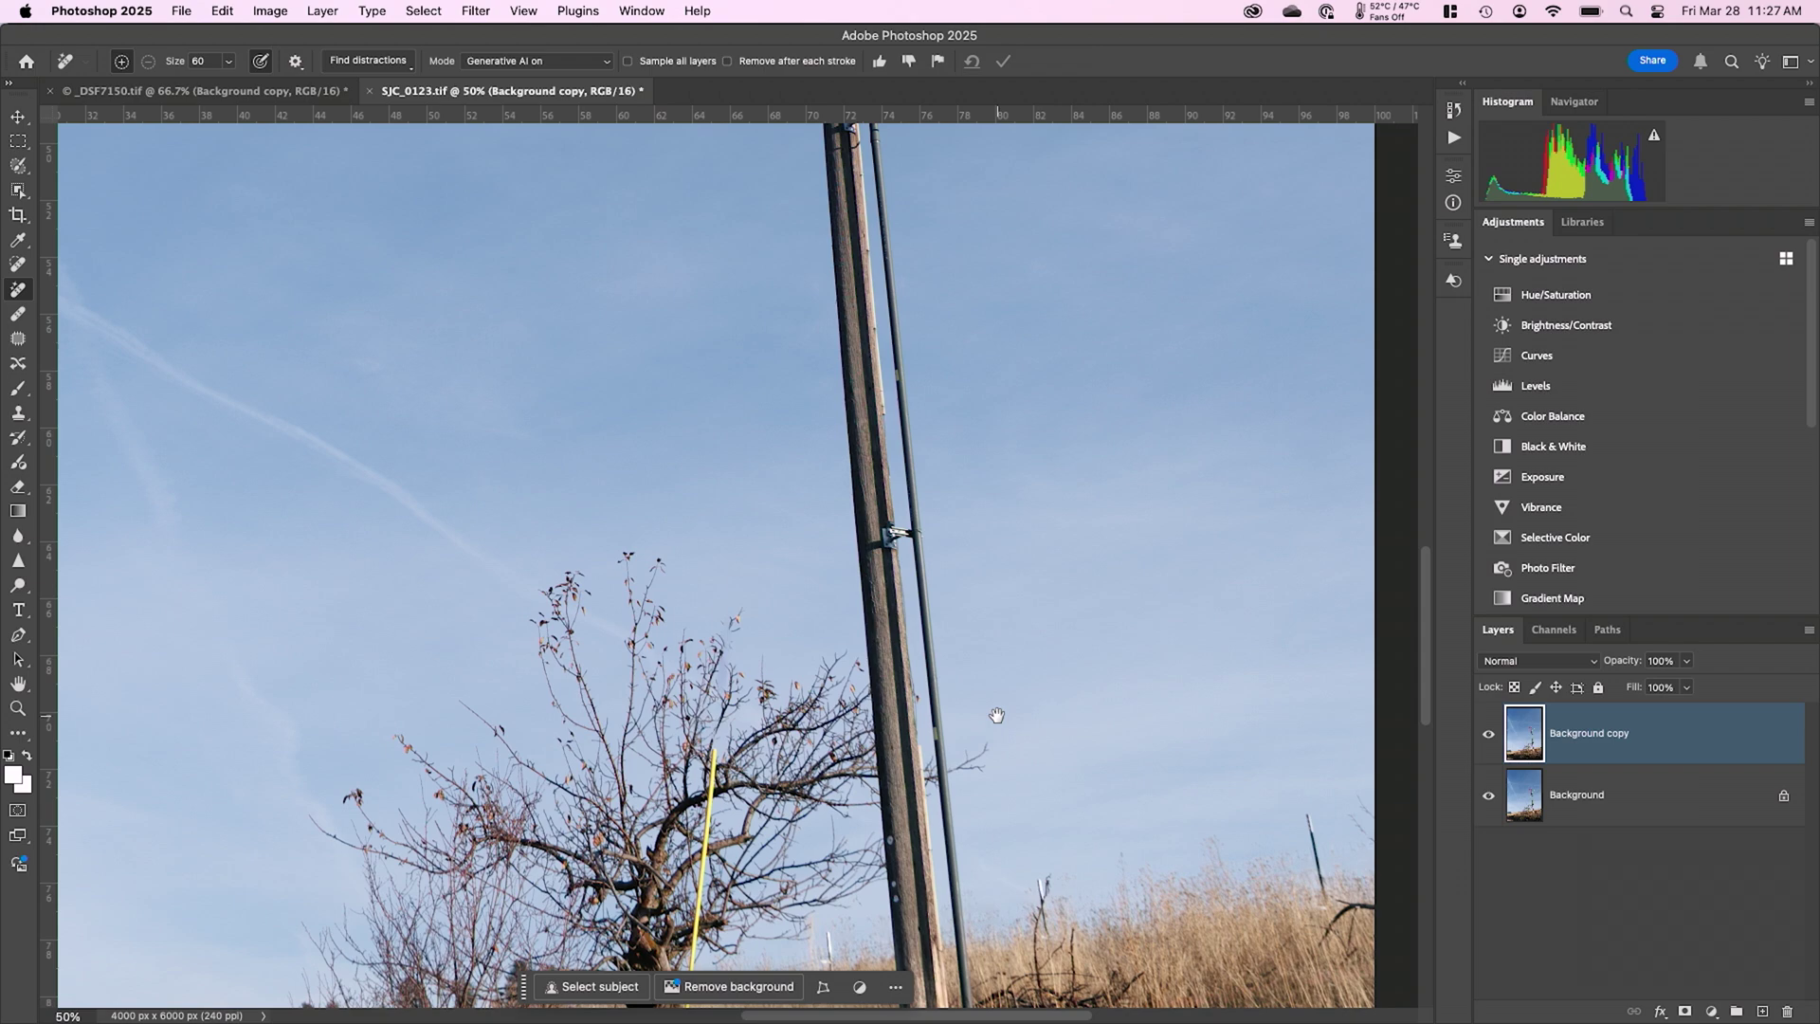
{"action": "left_click_drag", "start_coordinate": [996, 720], "coordinate": [987, 275]}
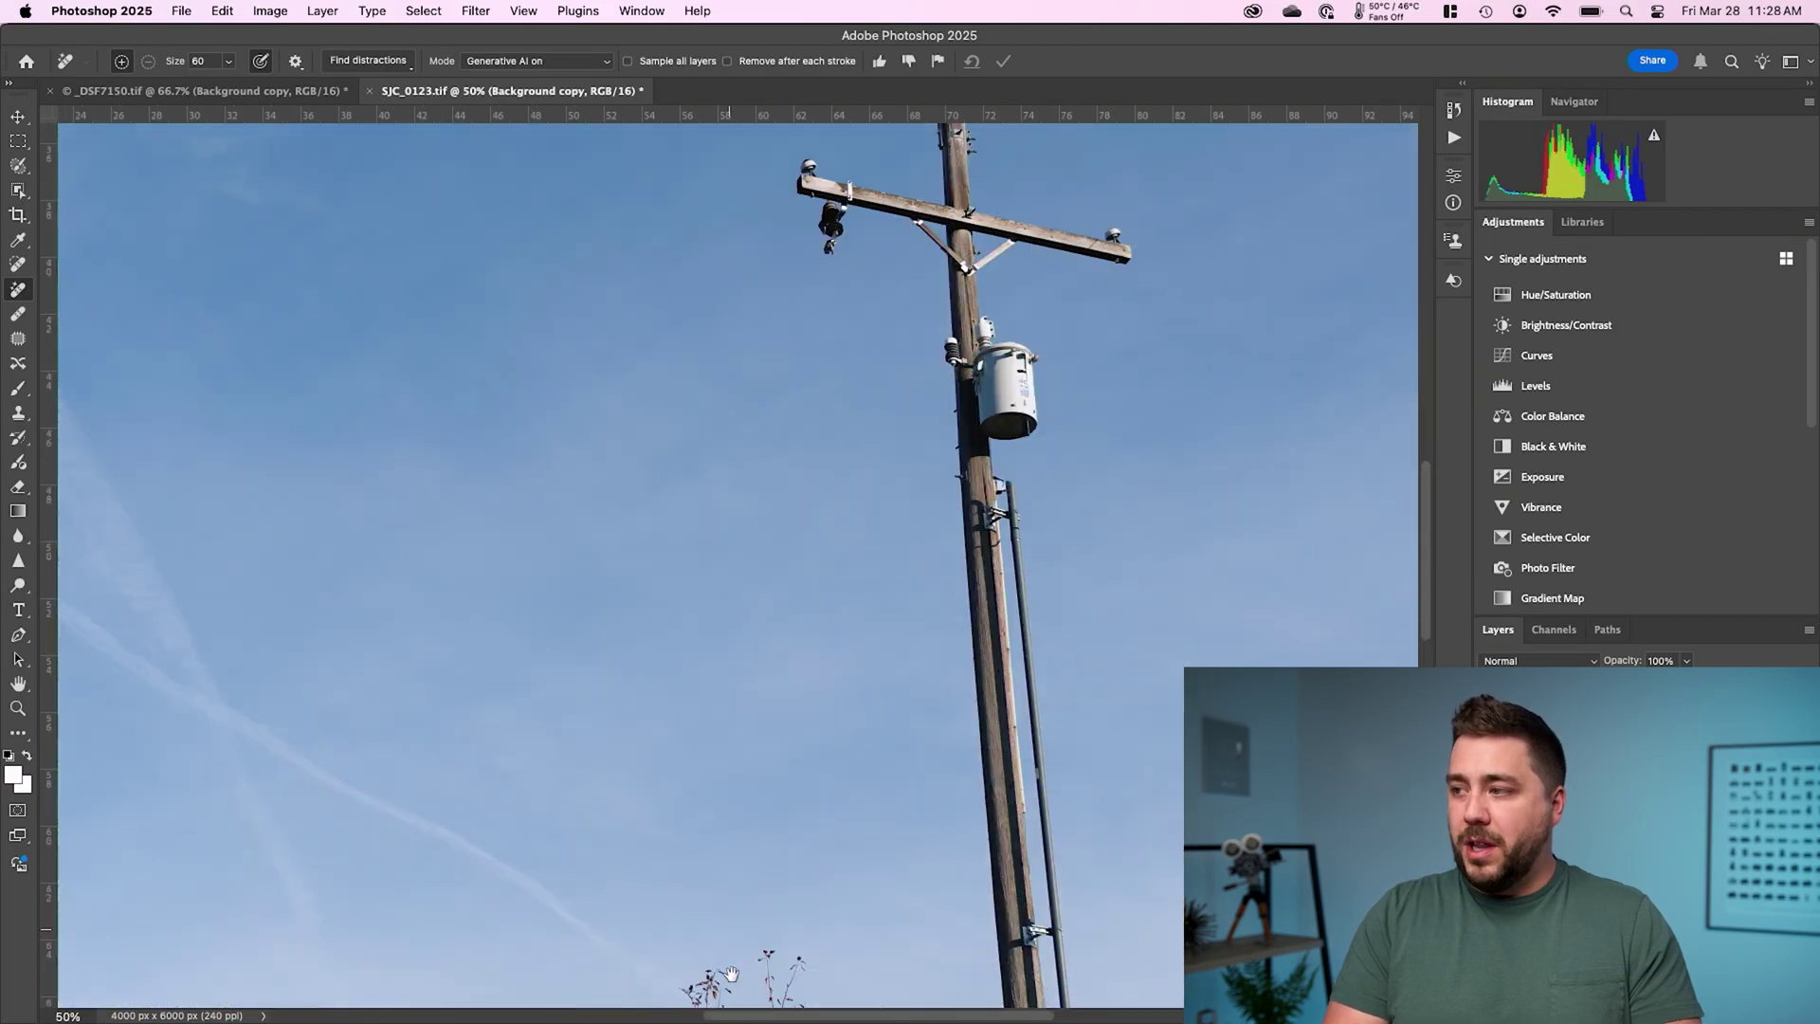
{"action": "key", "text": "super+comma"}
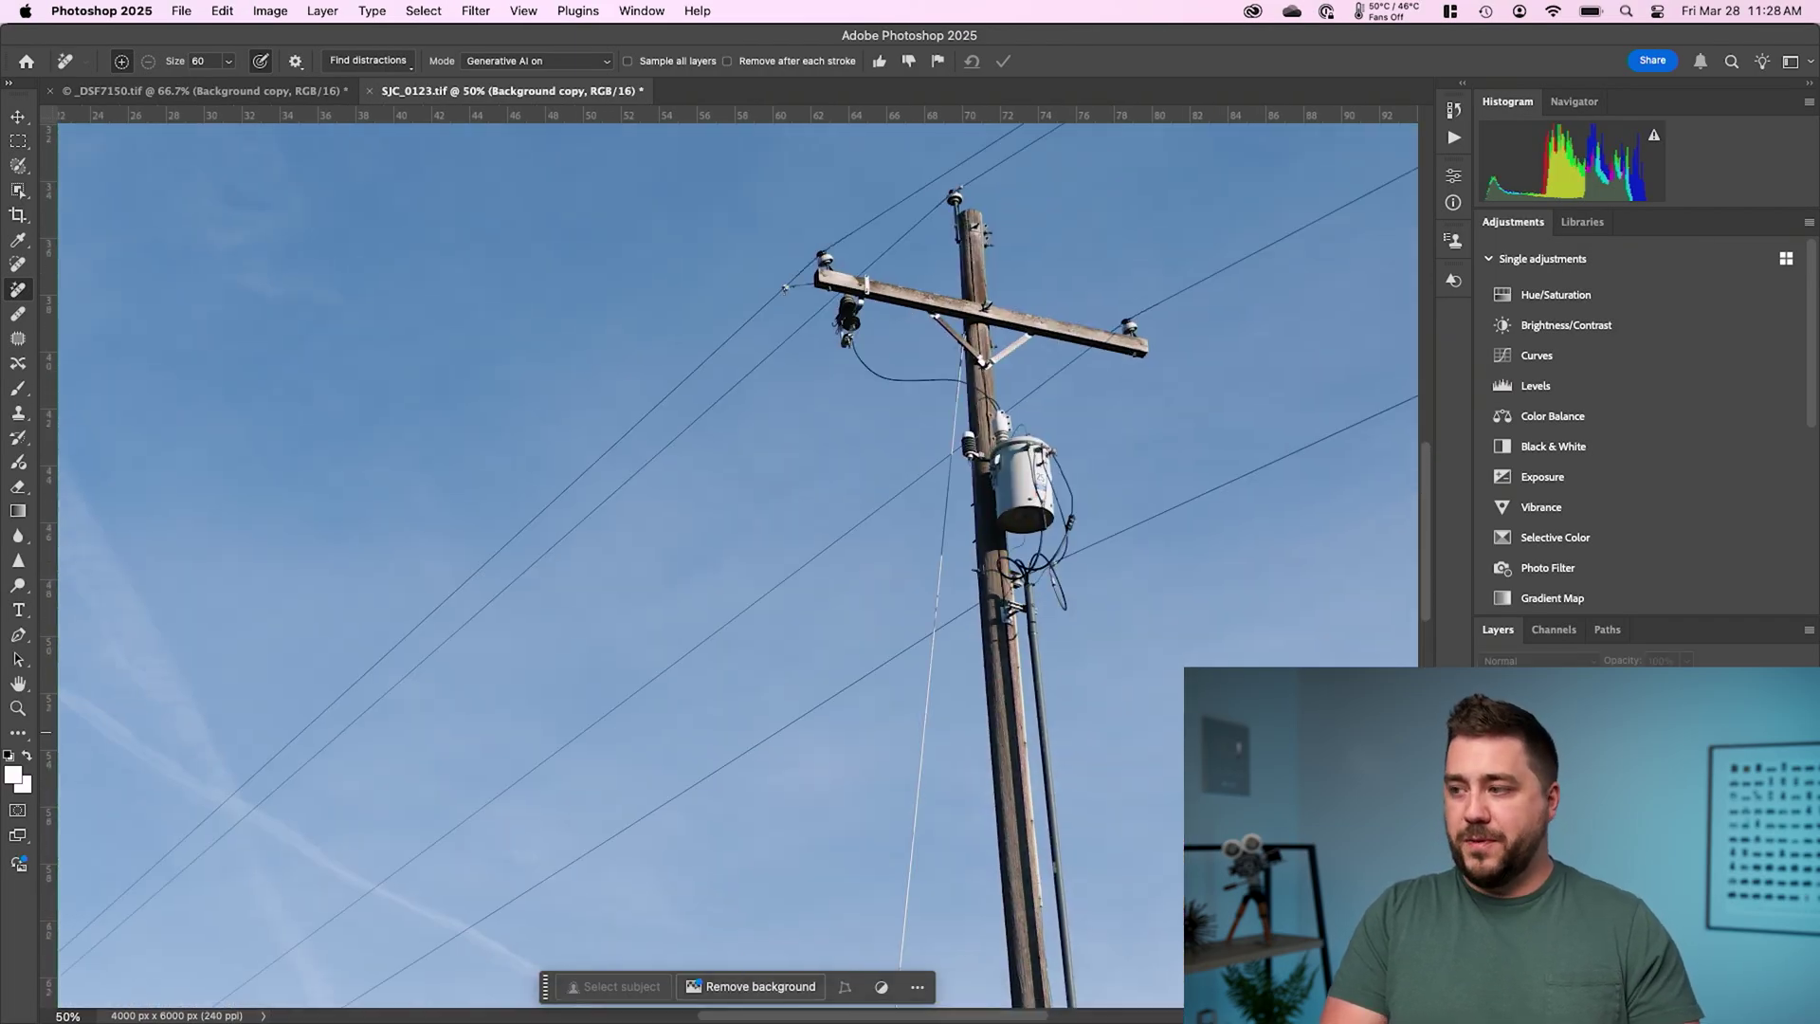
{"action": "key", "text": "super+comma"}
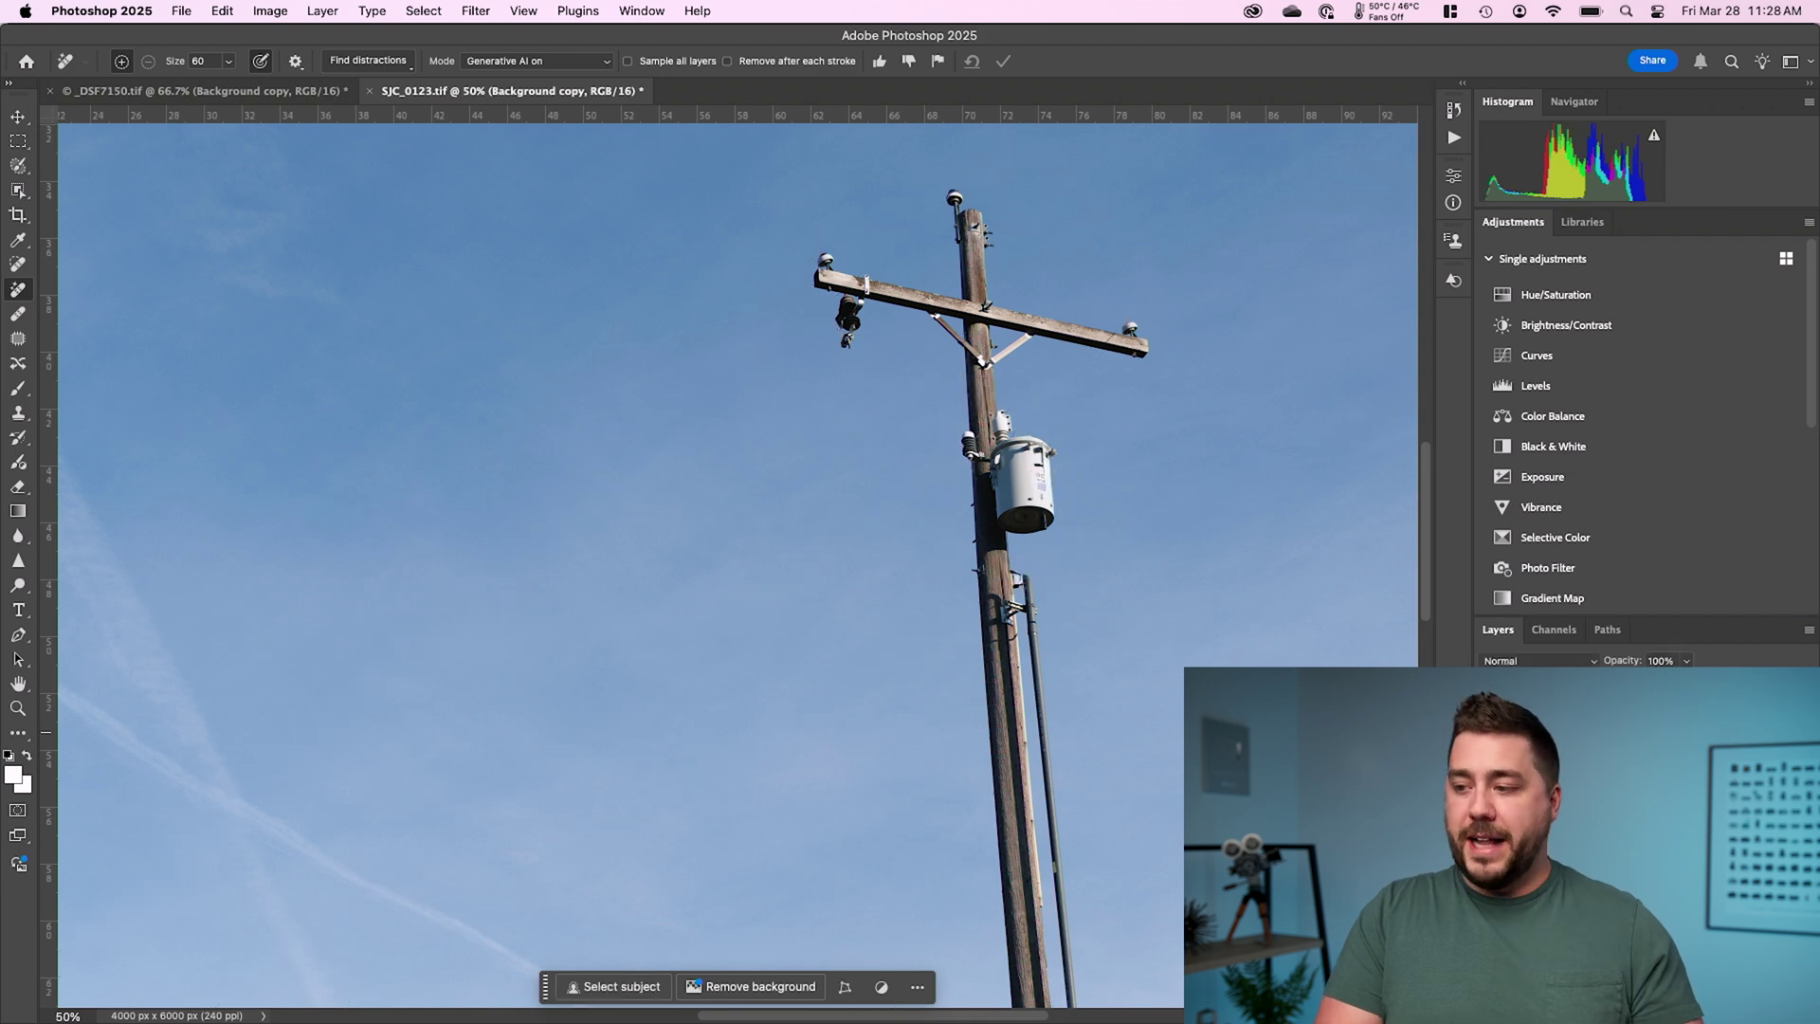
{"action": "key", "text": "super+comma"}
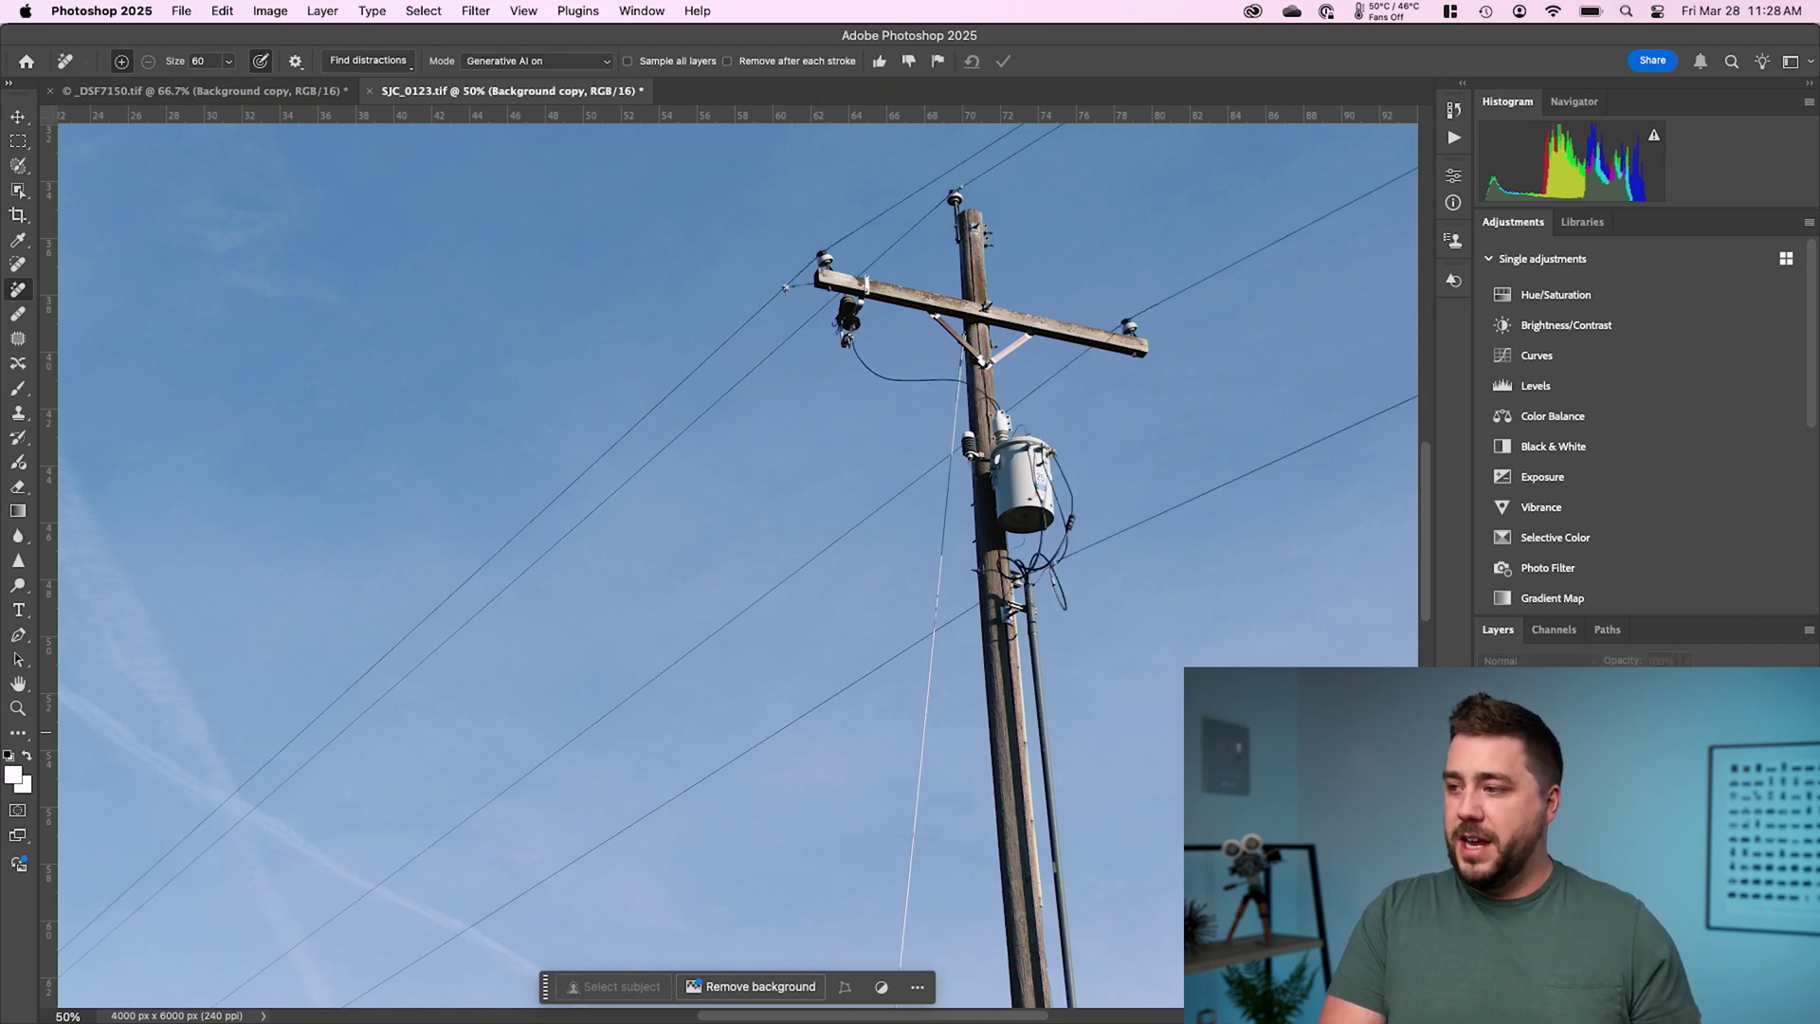
{"action": "key", "text": "super+comma"}
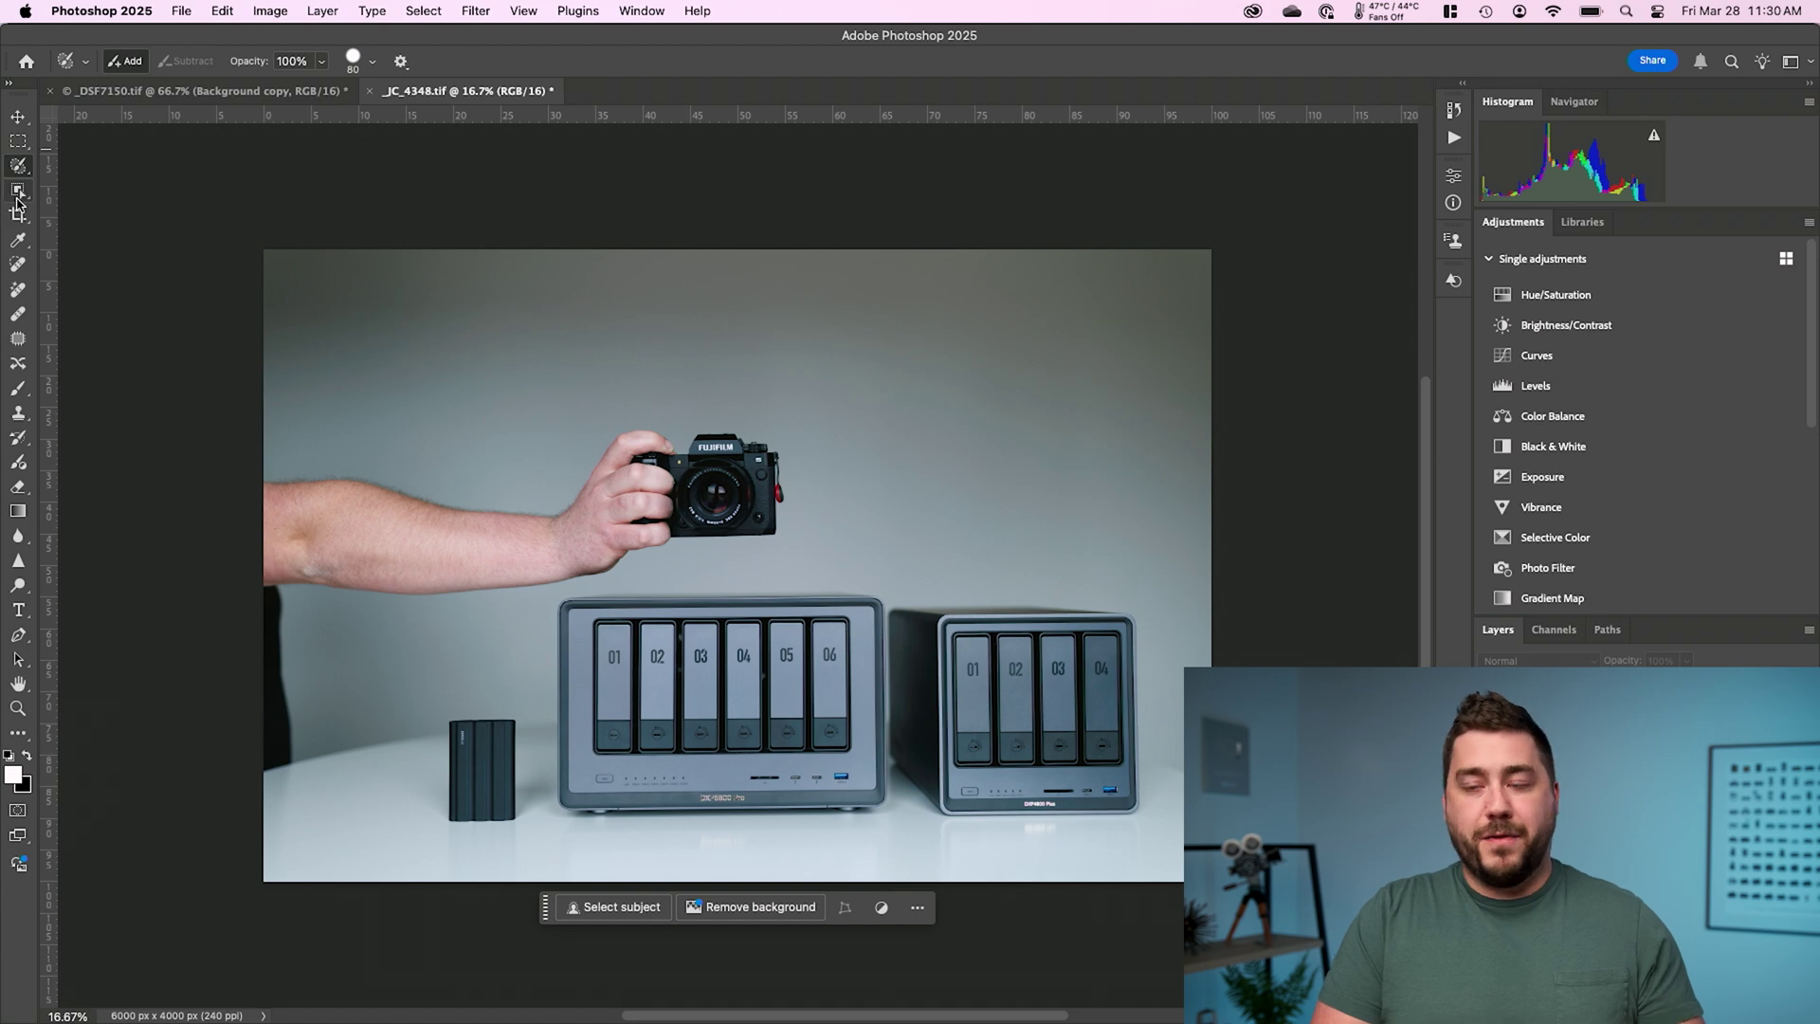
Choose the Object Selection Tool and set its Mode to Lasso
{"action": "left_click", "coordinate": [18, 191]}
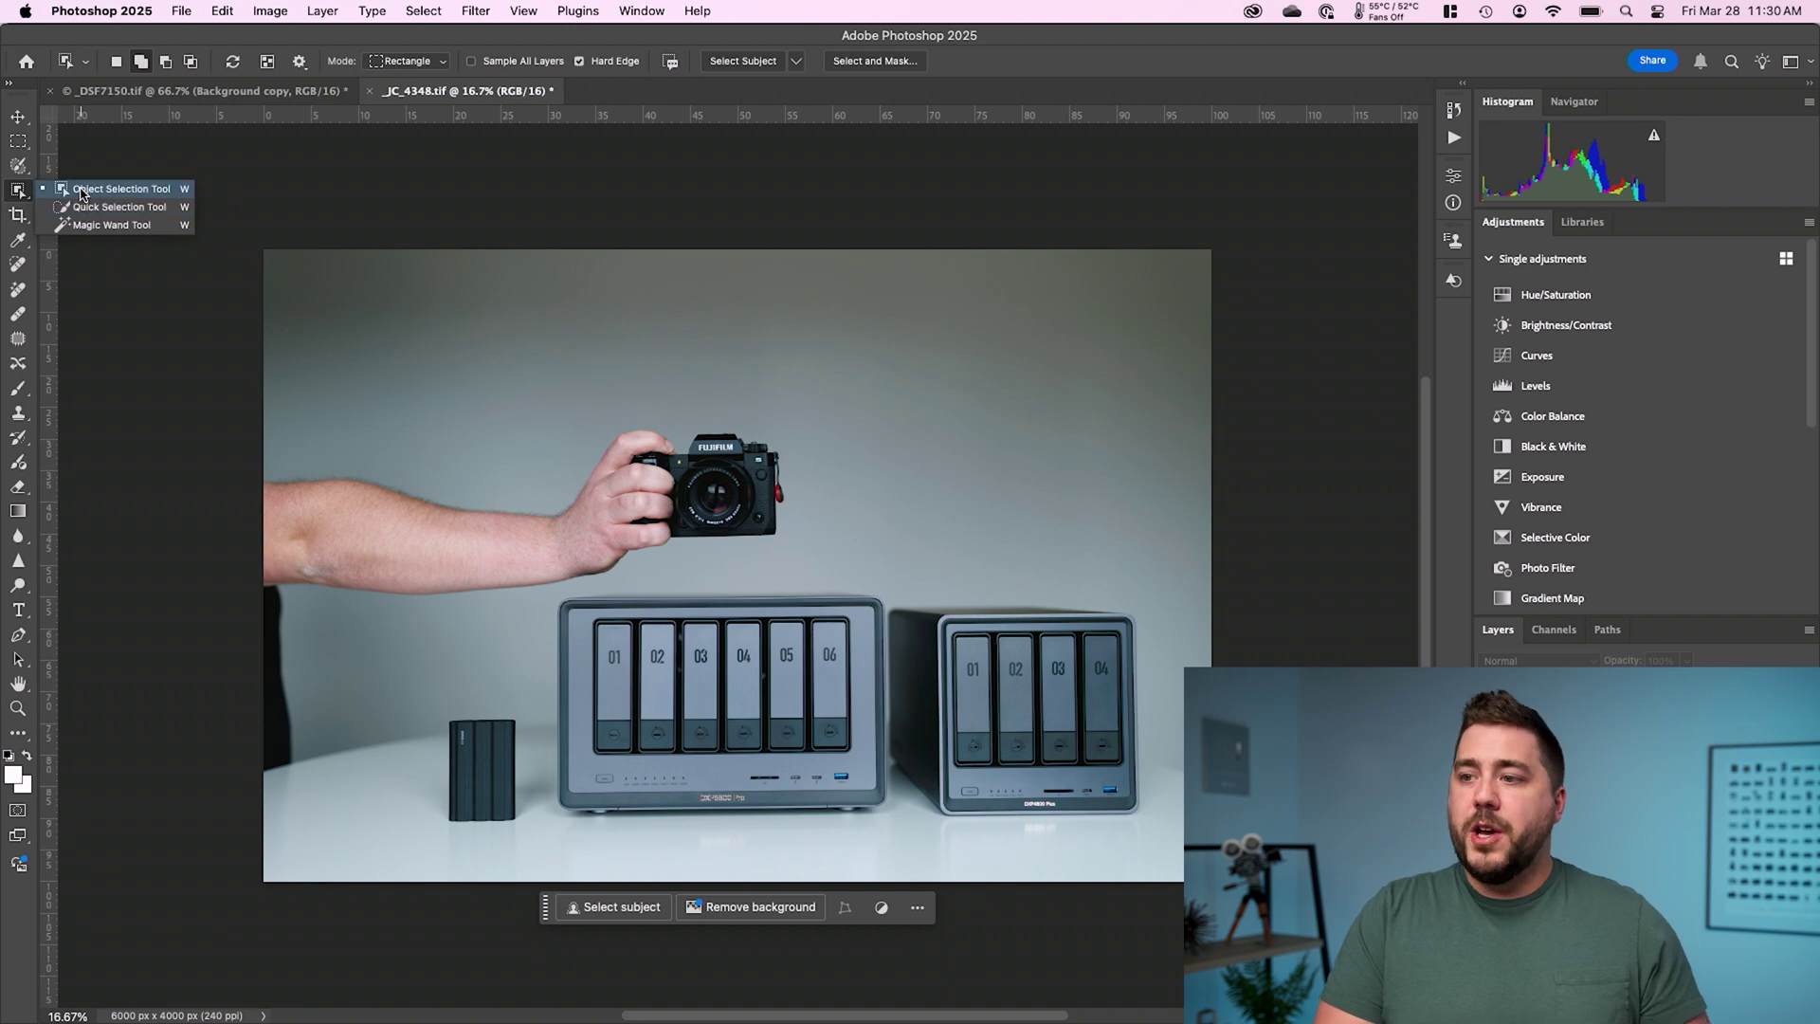
{"action": "left_click", "coordinate": [82, 191]}
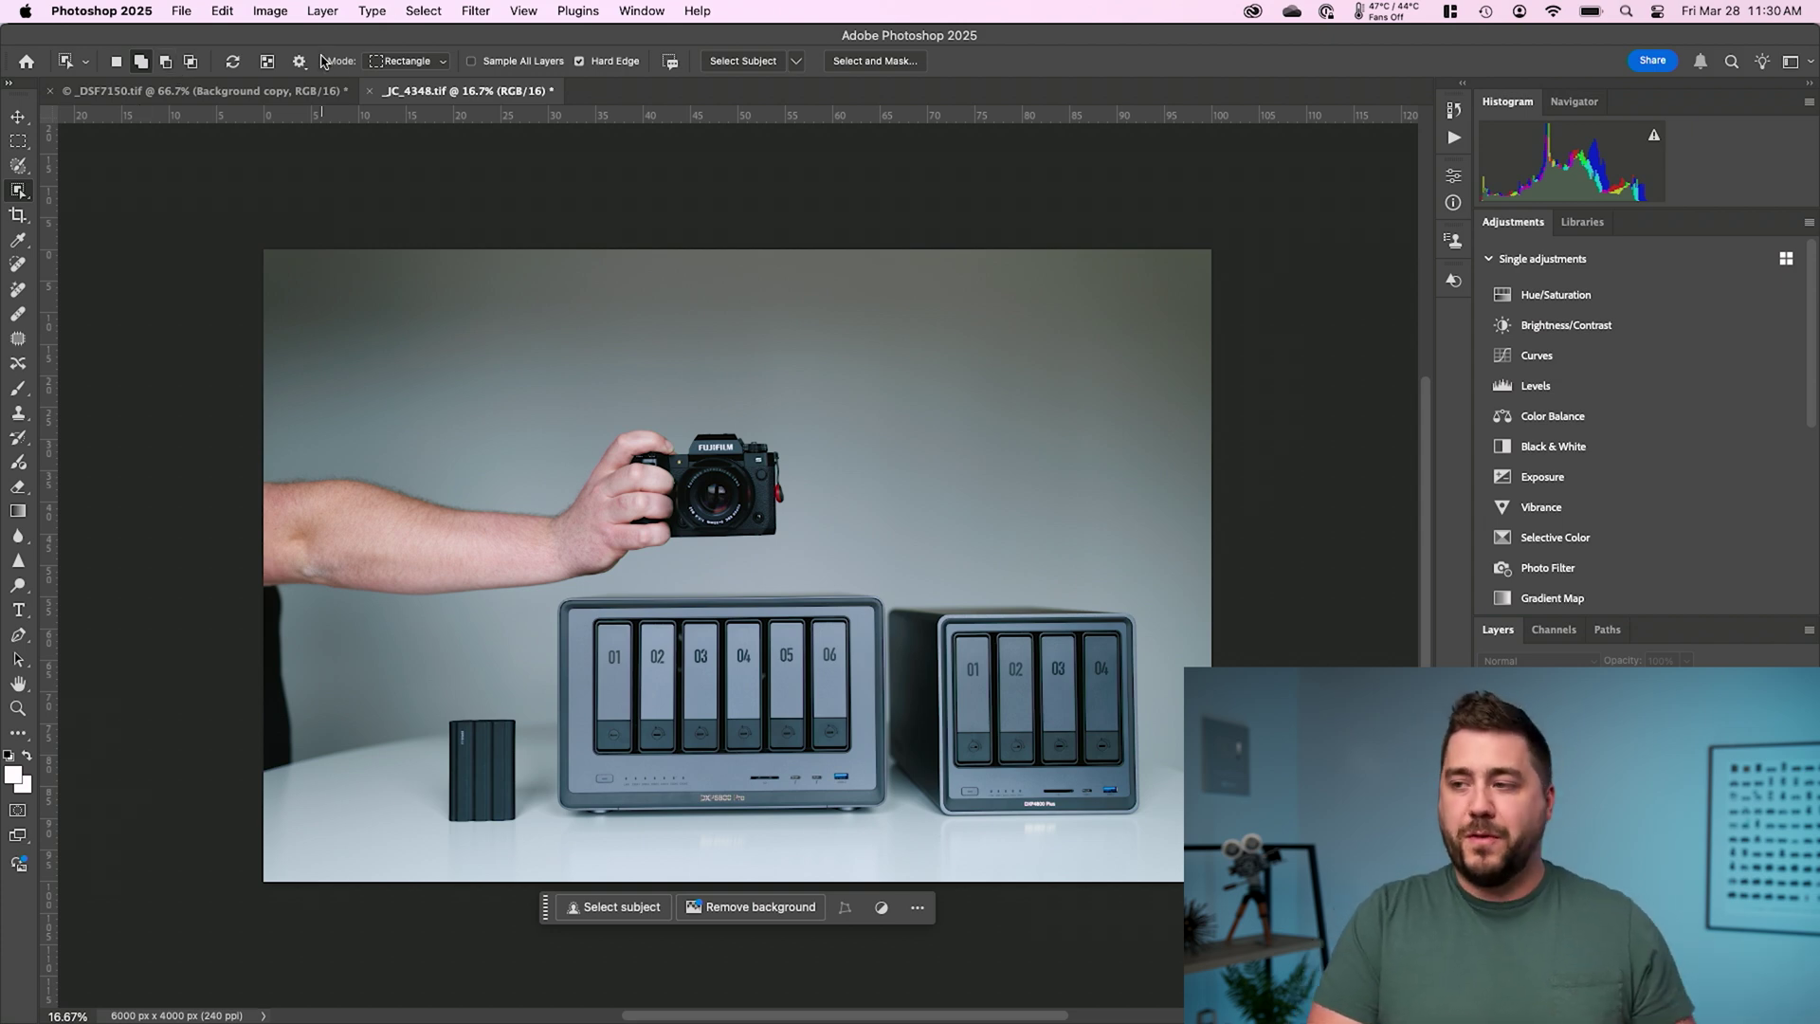
{"action": "left_click", "coordinate": [442, 65]}
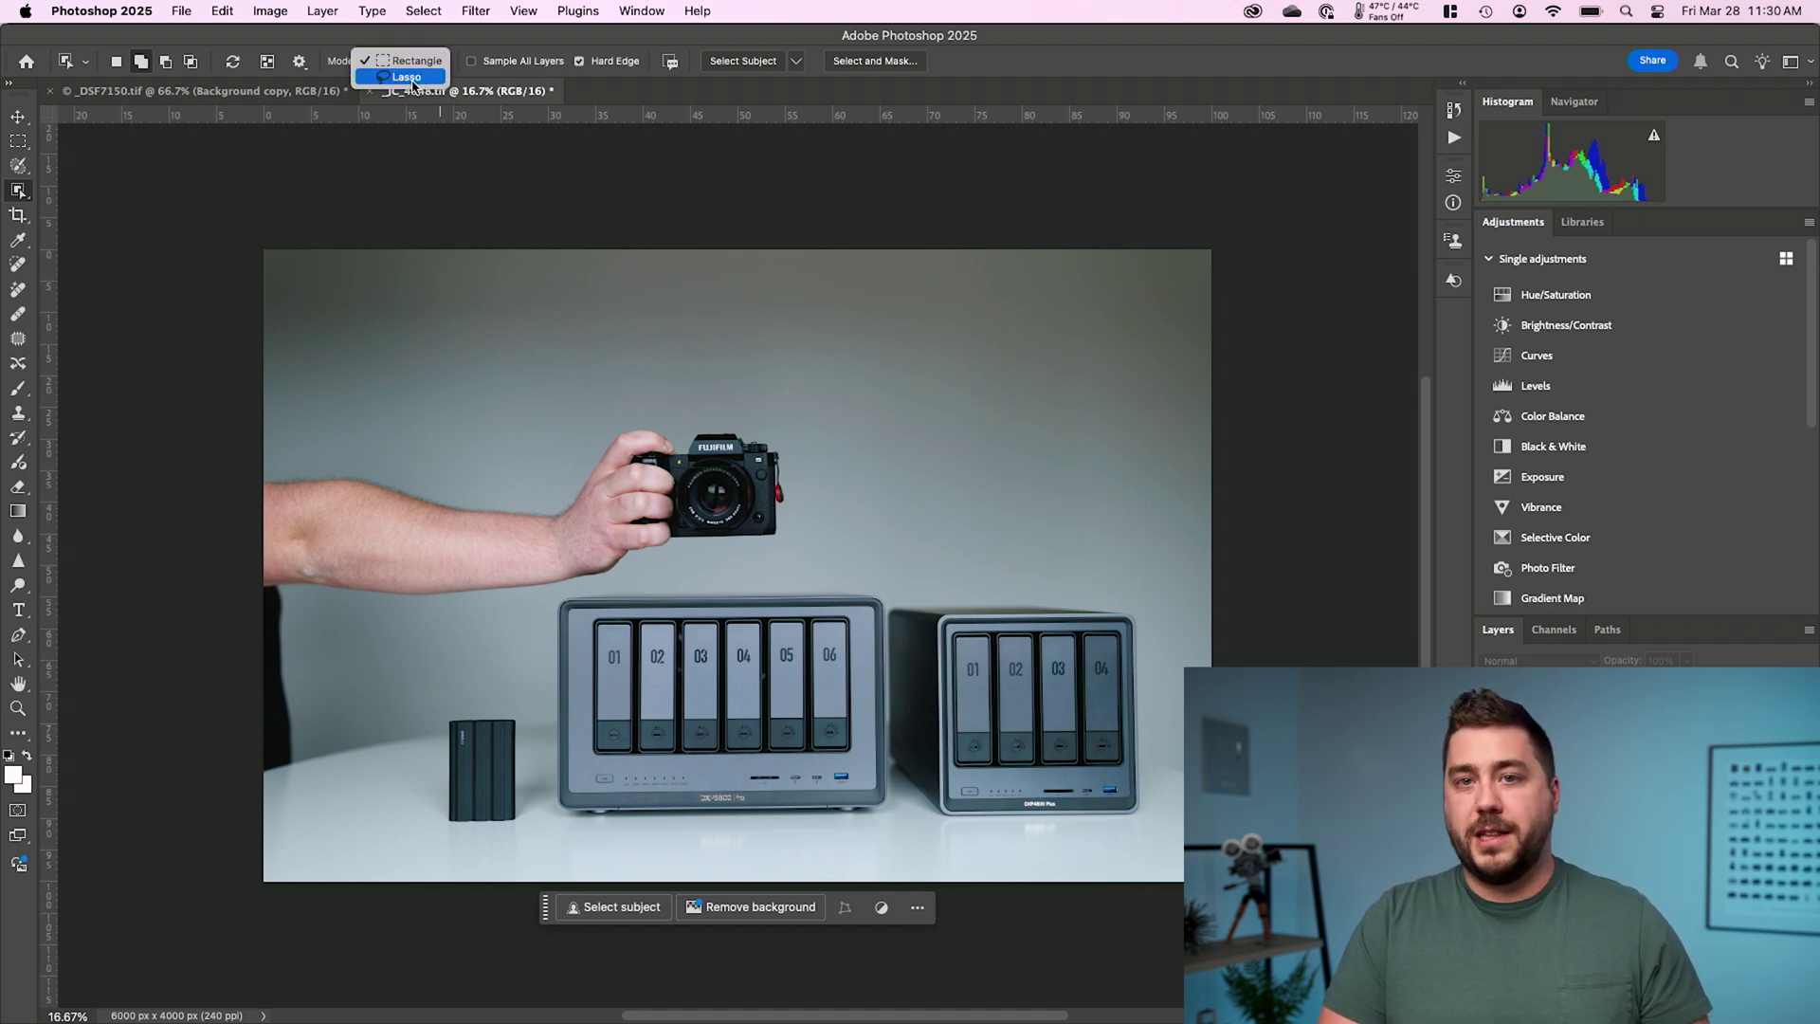
{"action": "left_click", "coordinate": [410, 79]}
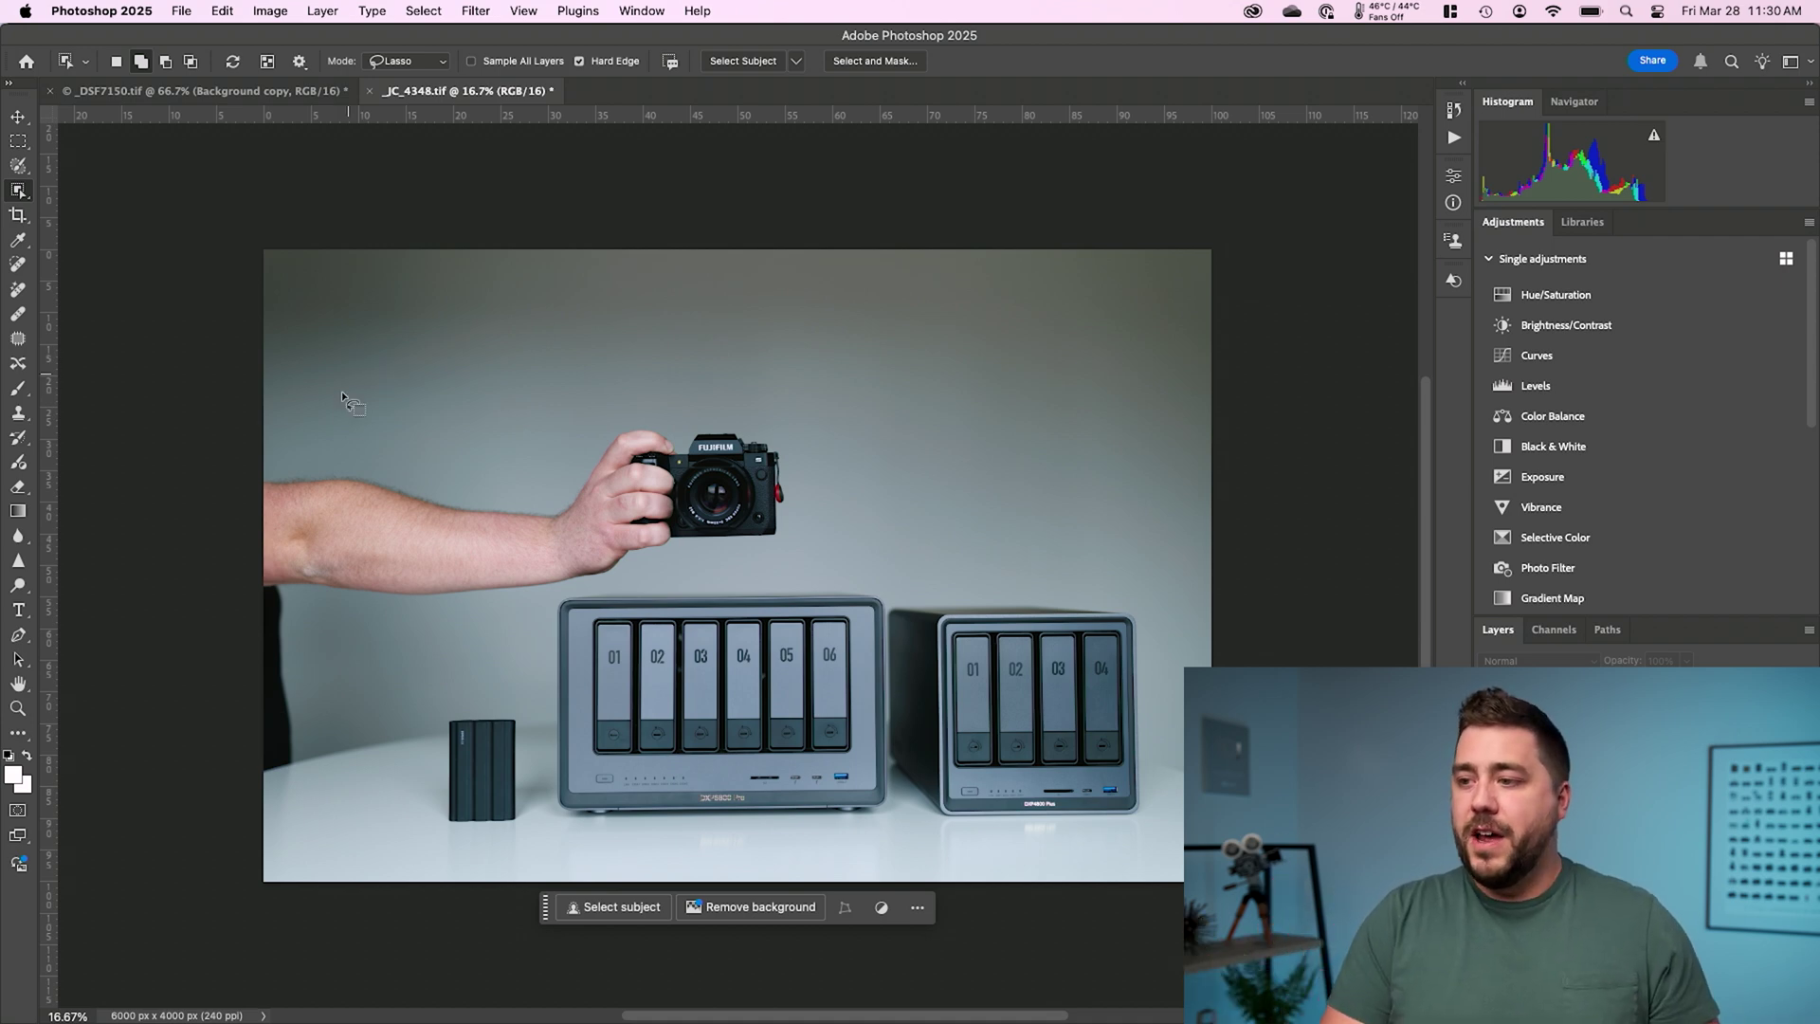
Draw a lasso outline around the outstretched arm and the camera
{"action": "left_click_drag", "start_coordinate": [254, 465], "coordinate": [464, 493]}
{"action": "mouse_move", "coordinate": [609, 429]}
{"action": "left_mouse_down"}
{"action": "mouse_move", "coordinate": [672, 405]}
{"action": "mouse_move", "coordinate": [768, 409]}
{"action": "mouse_move", "coordinate": [815, 436]}
{"action": "mouse_move", "coordinate": [796, 523]}
{"action": "mouse_move", "coordinate": [716, 570]}
{"action": "left_mouse_up"}
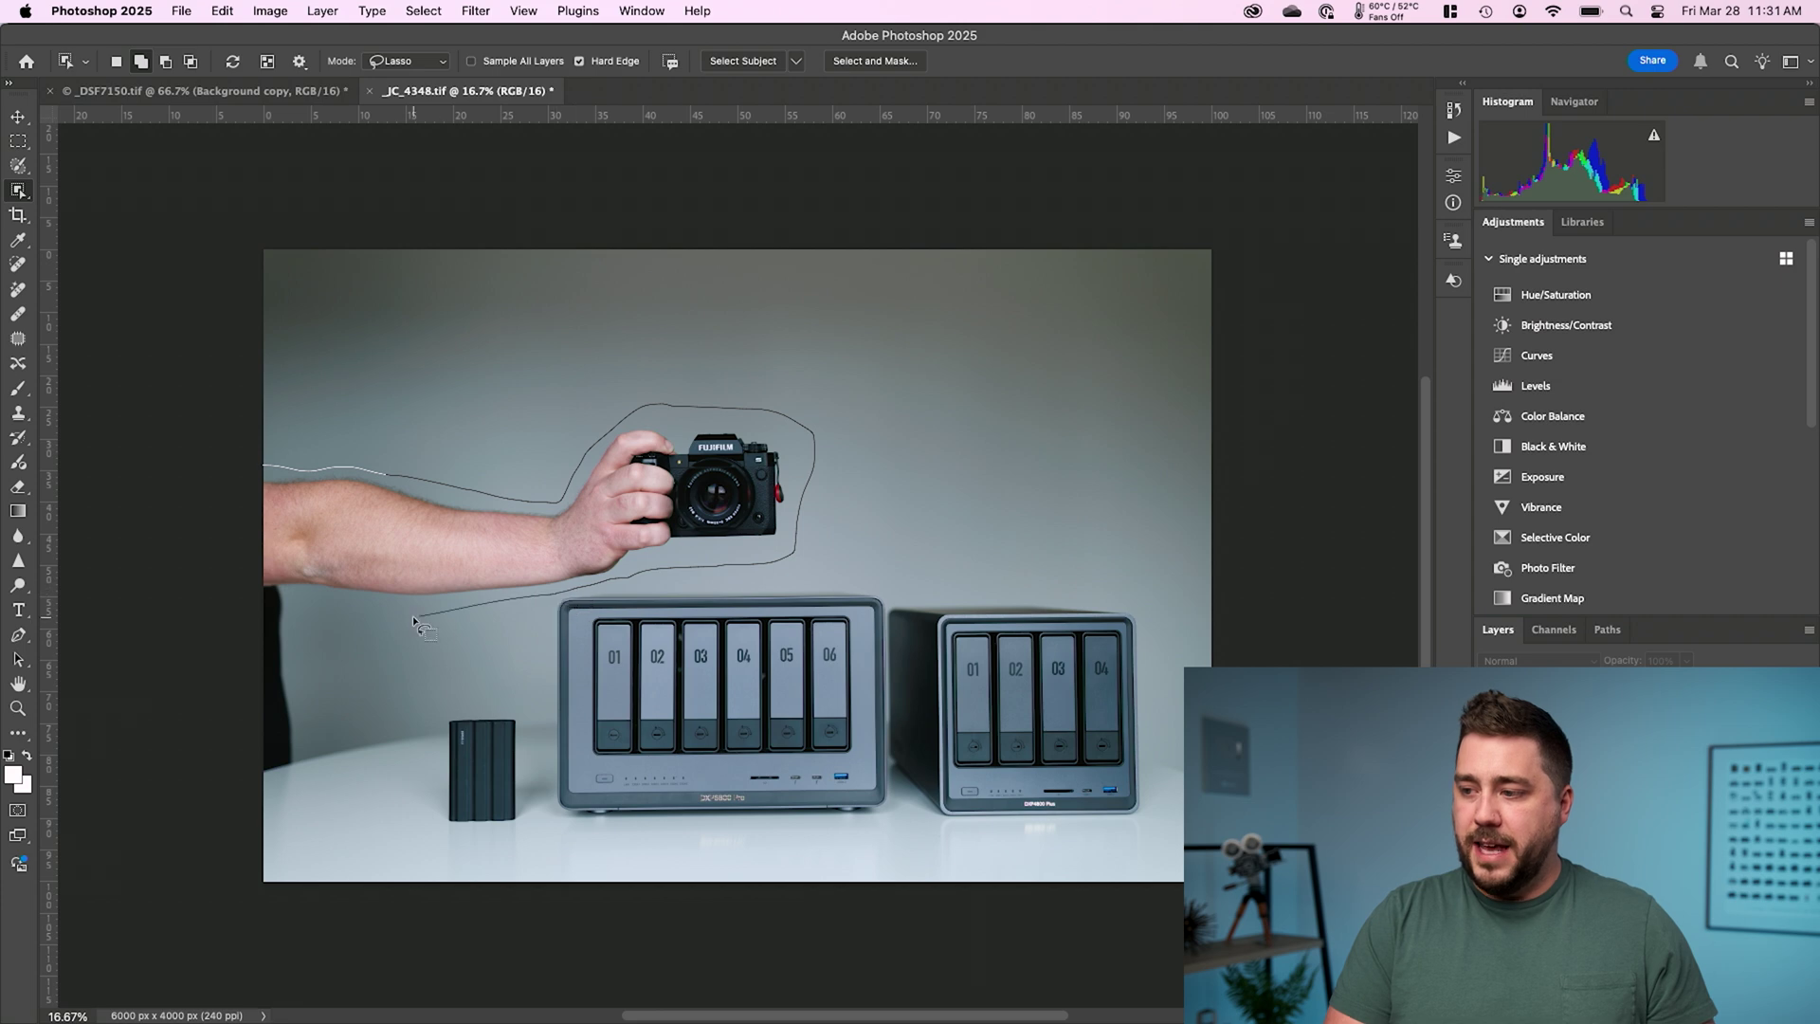
{"action": "mouse_move", "coordinate": [412, 616]}
{"action": "left_mouse_down"}
{"action": "mouse_move", "coordinate": [300, 610]}
{"action": "mouse_move", "coordinate": [254, 578]}
{"action": "mouse_move", "coordinate": [243, 477]}
{"action": "left_mouse_up"}
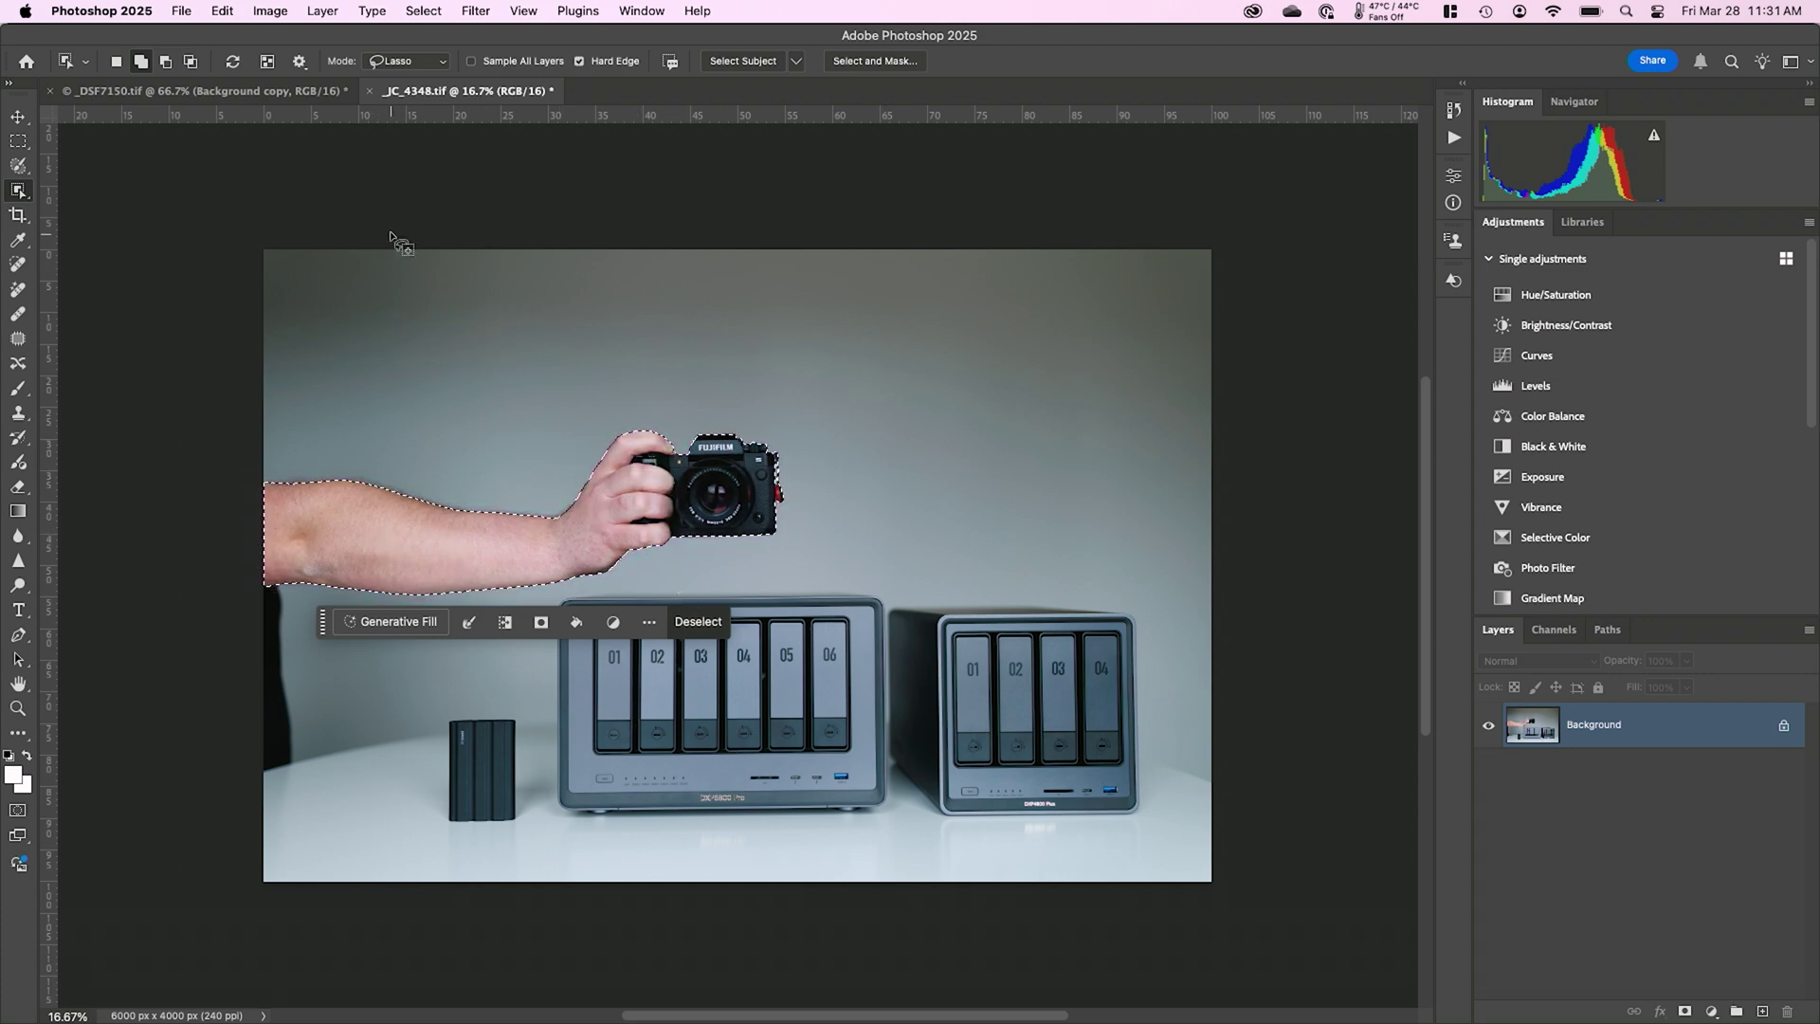
Copy the selected arm and camera to a new layer with Layer > New > Layer Via Copy
{"action": "left_click", "coordinate": [322, 11]}
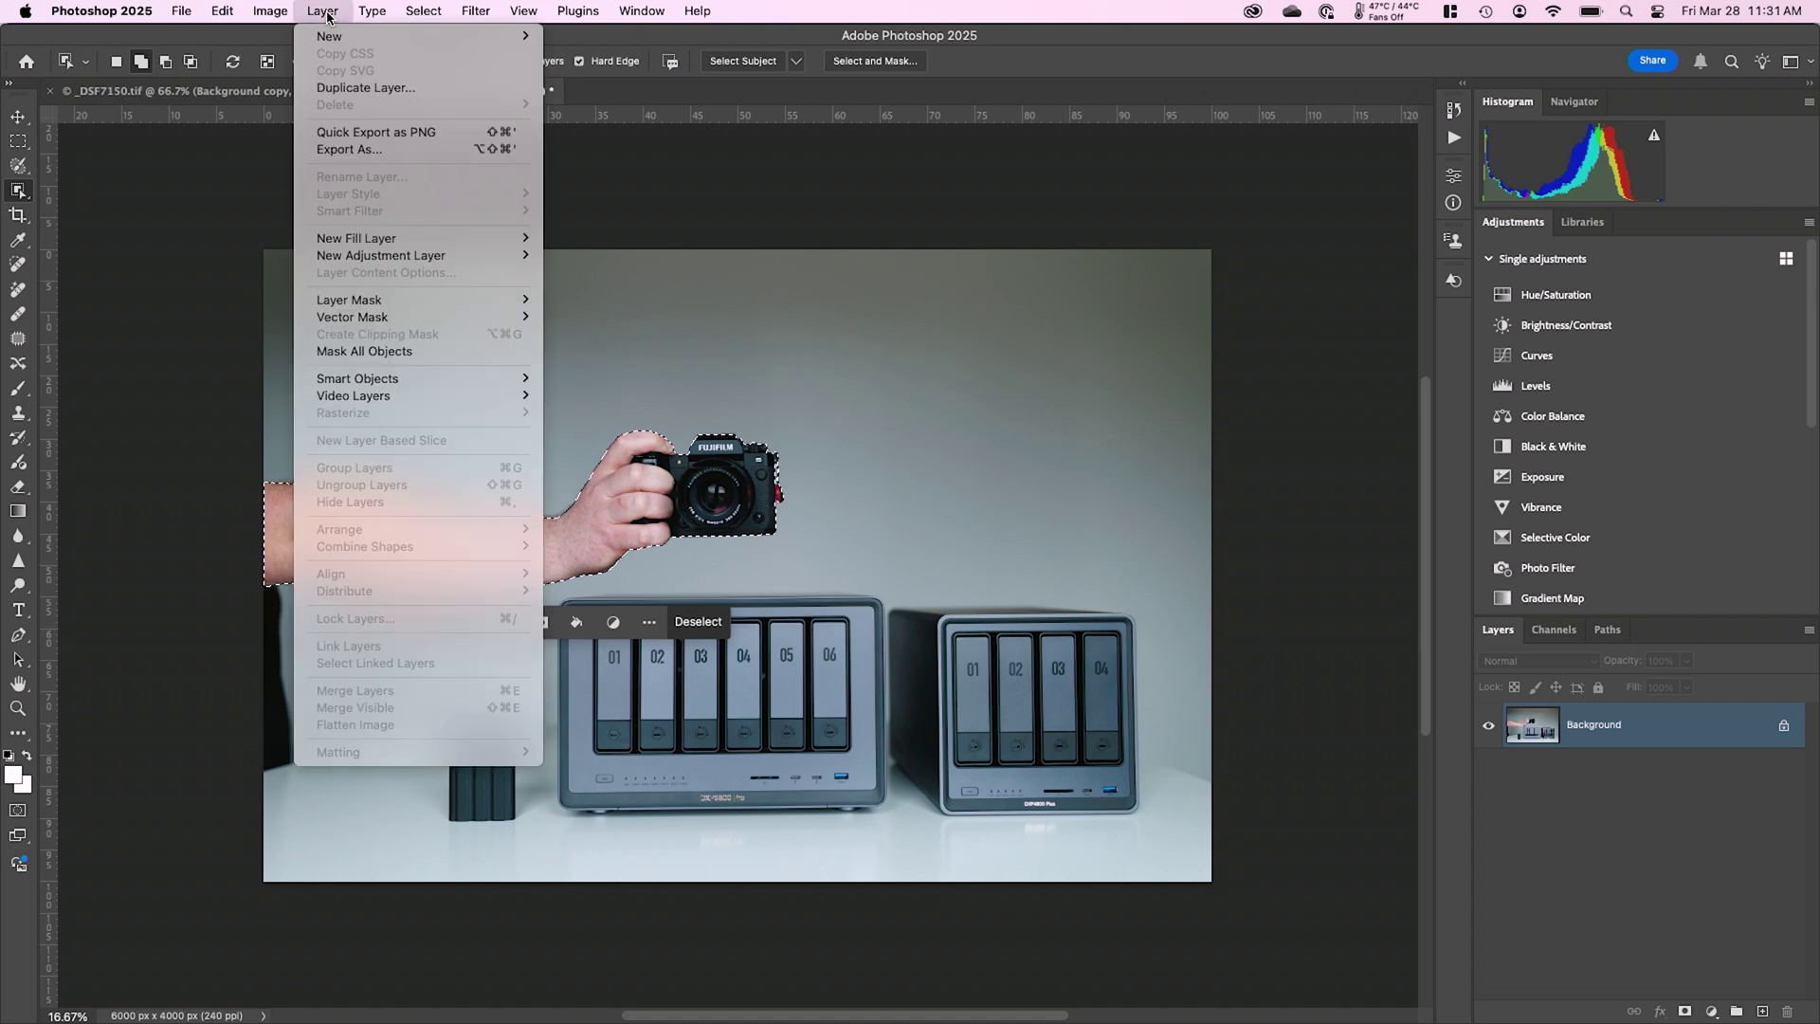
{"action": "mouse_move", "coordinate": [341, 35]}
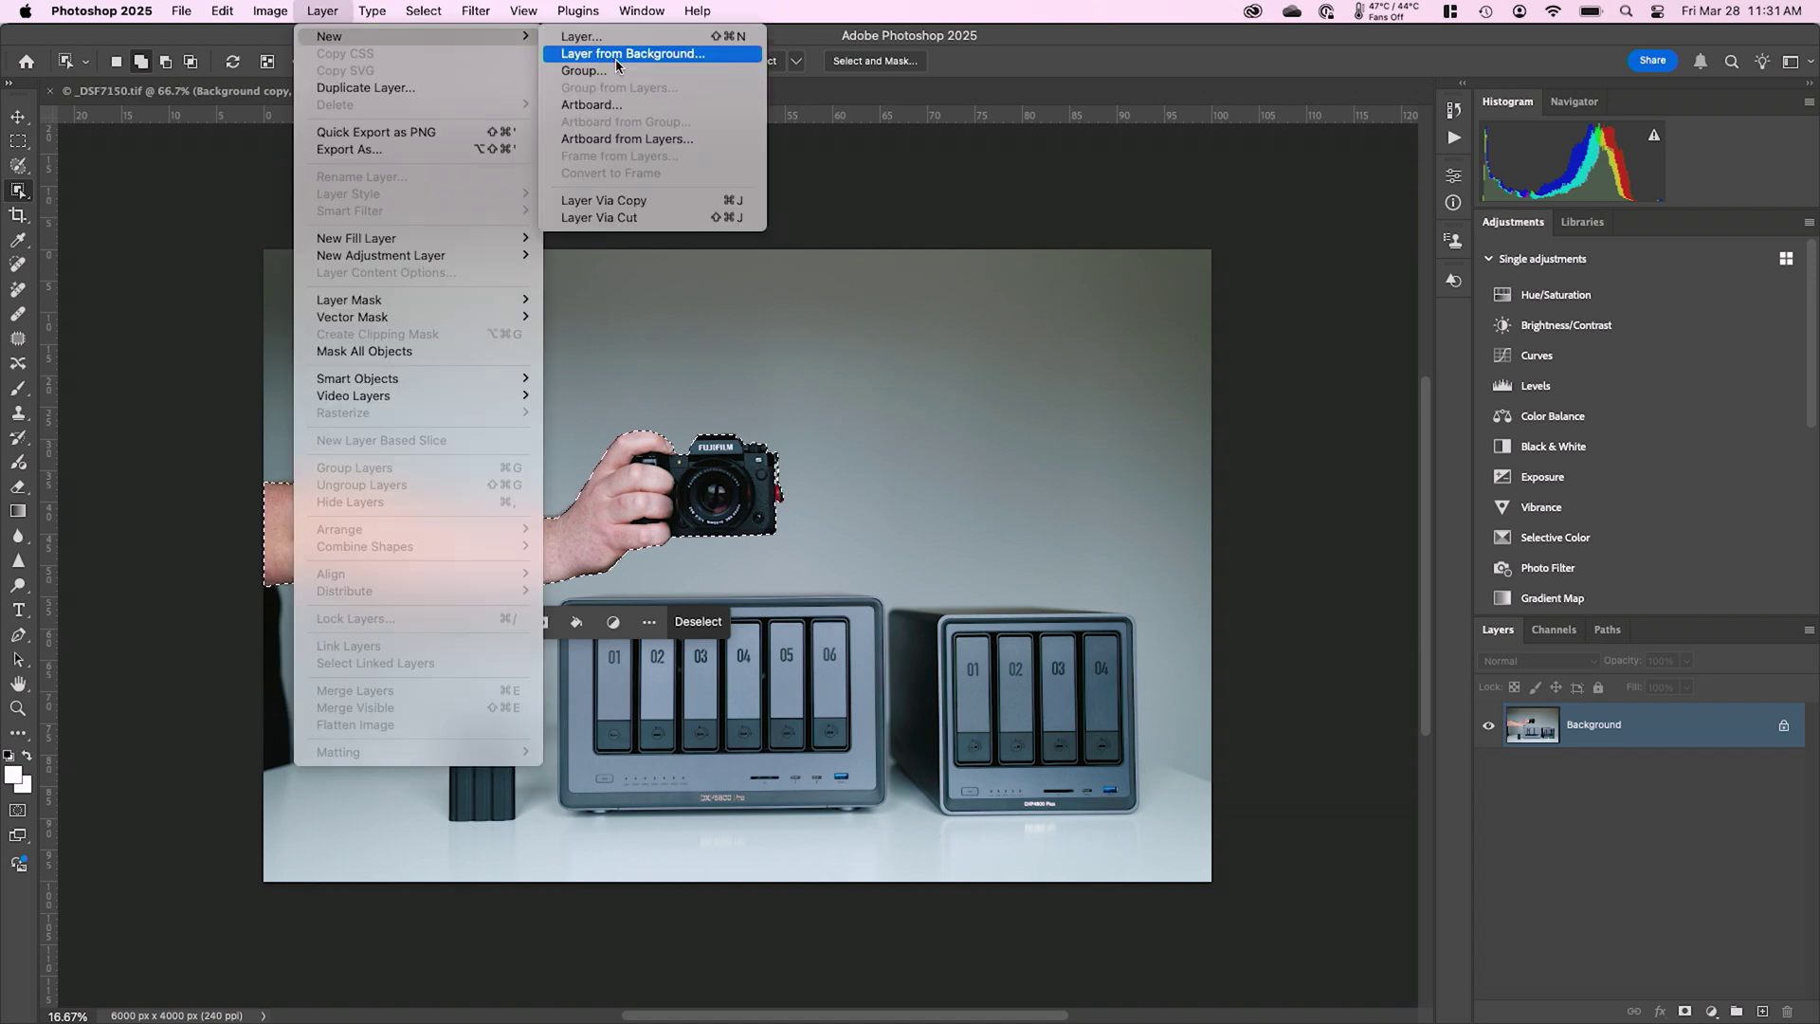
{"action": "left_click", "coordinate": [643, 206]}
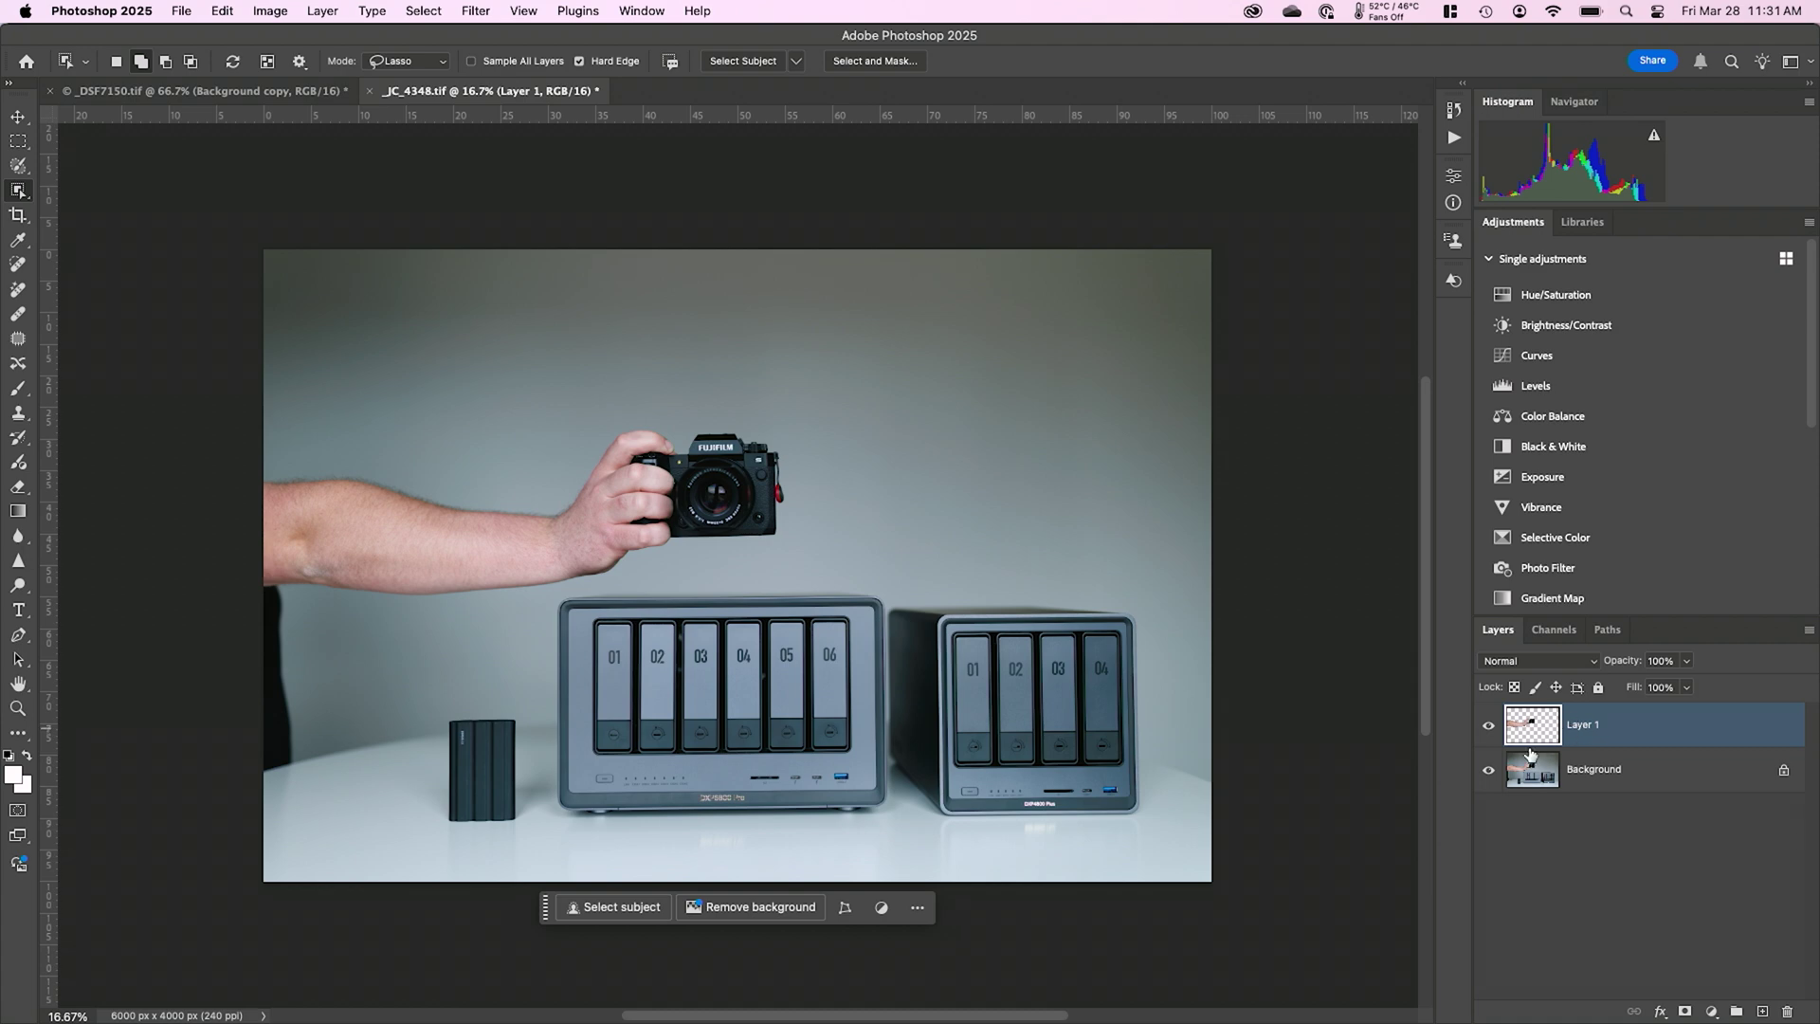
Select the Background layer and toggle its visibility off and on to check the isolated arm
{"action": "left_click", "coordinate": [1542, 783]}
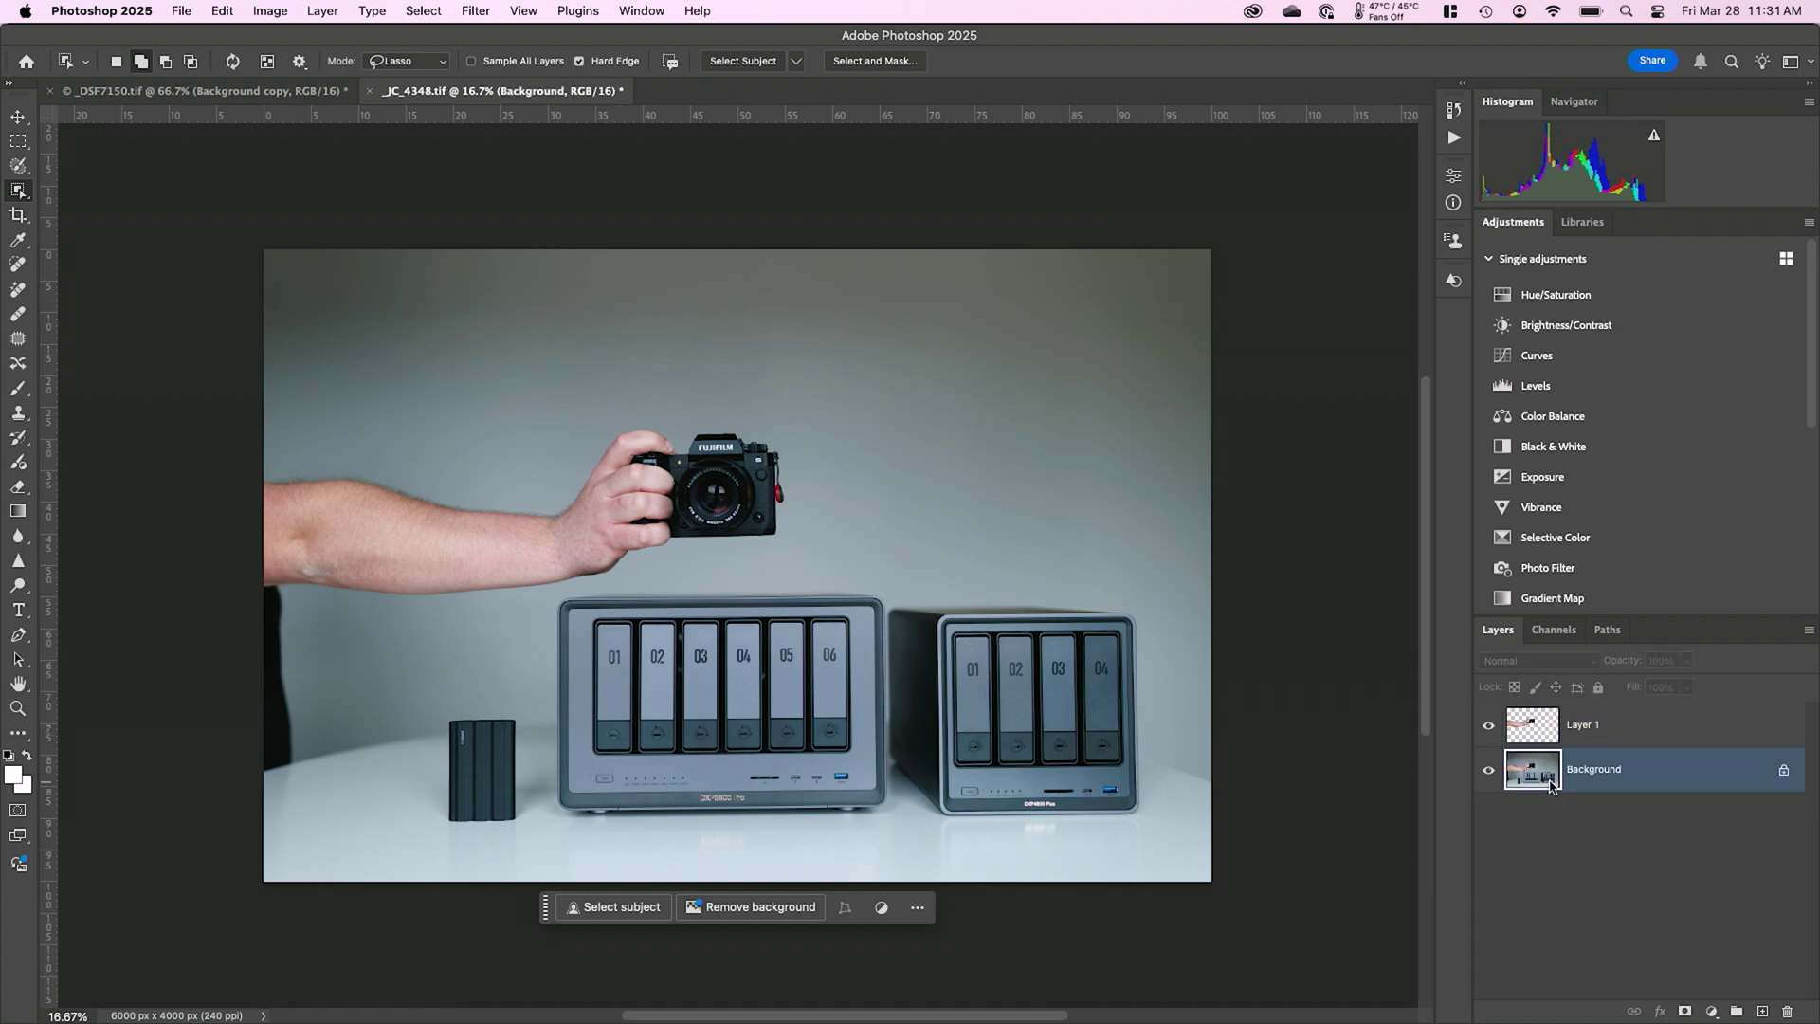
{"action": "left_click", "coordinate": [1488, 772]}
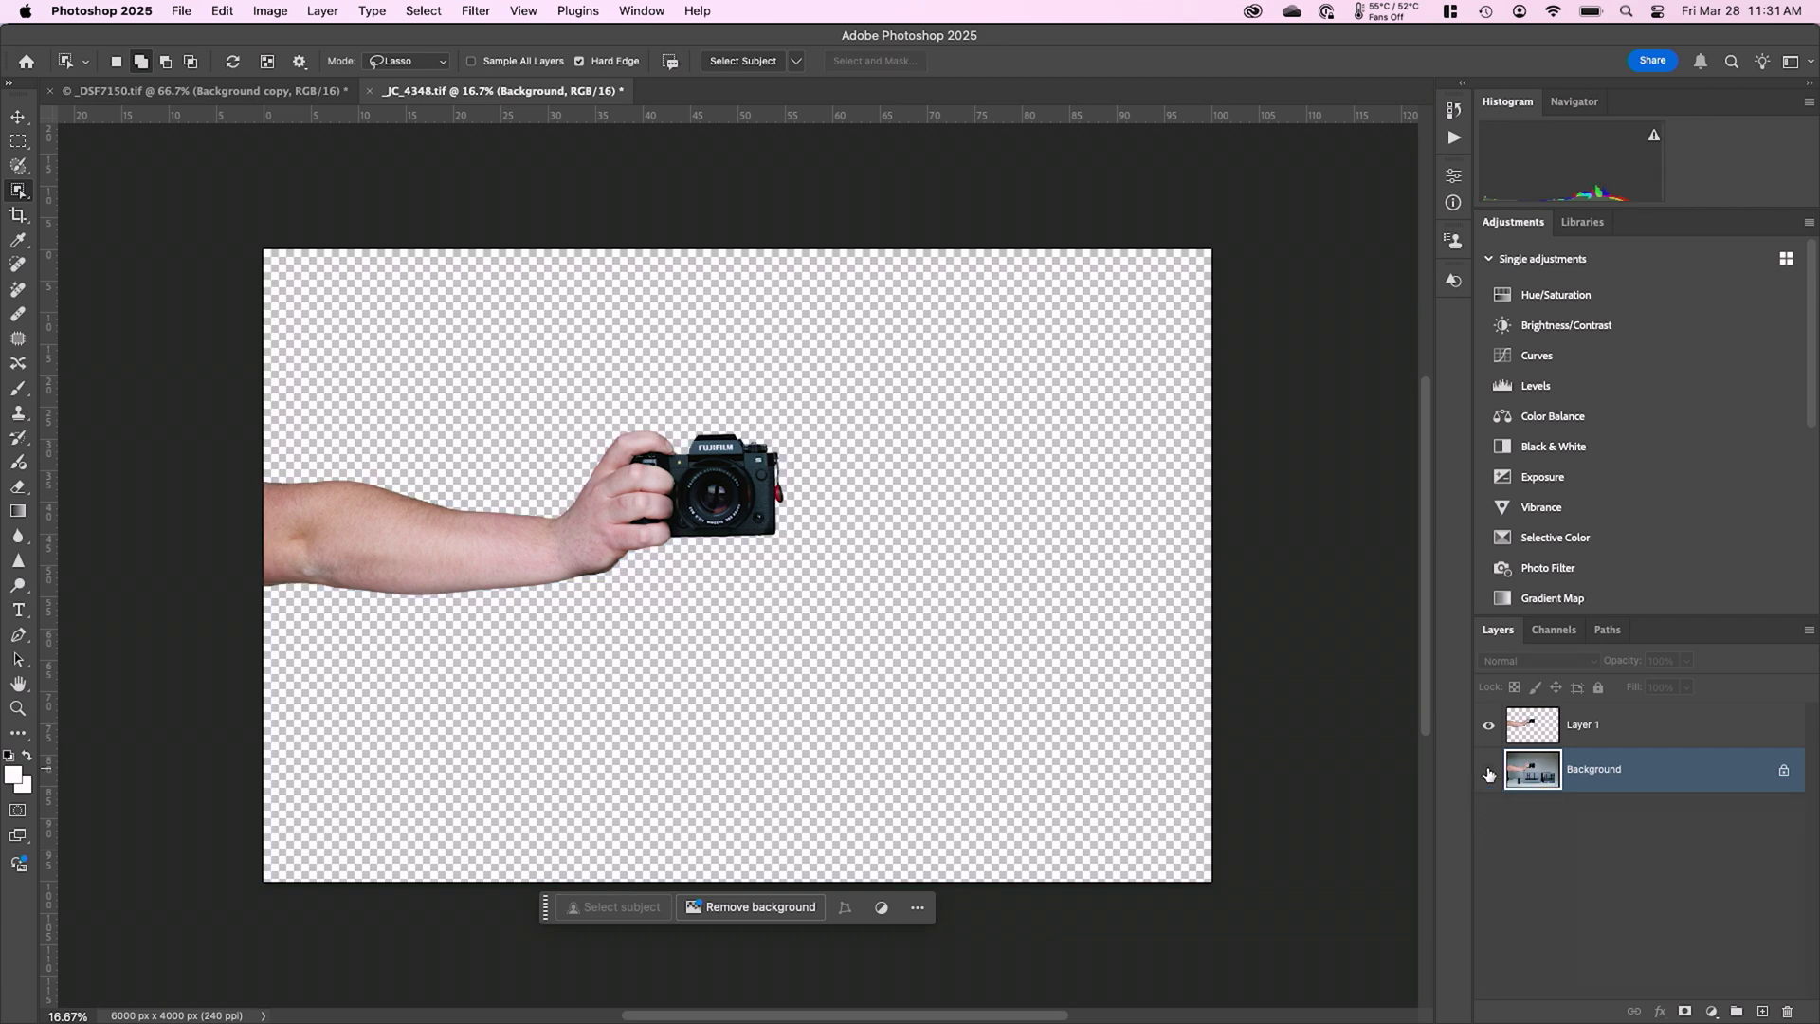
{"action": "mouse_move", "coordinate": [1389, 1021]}
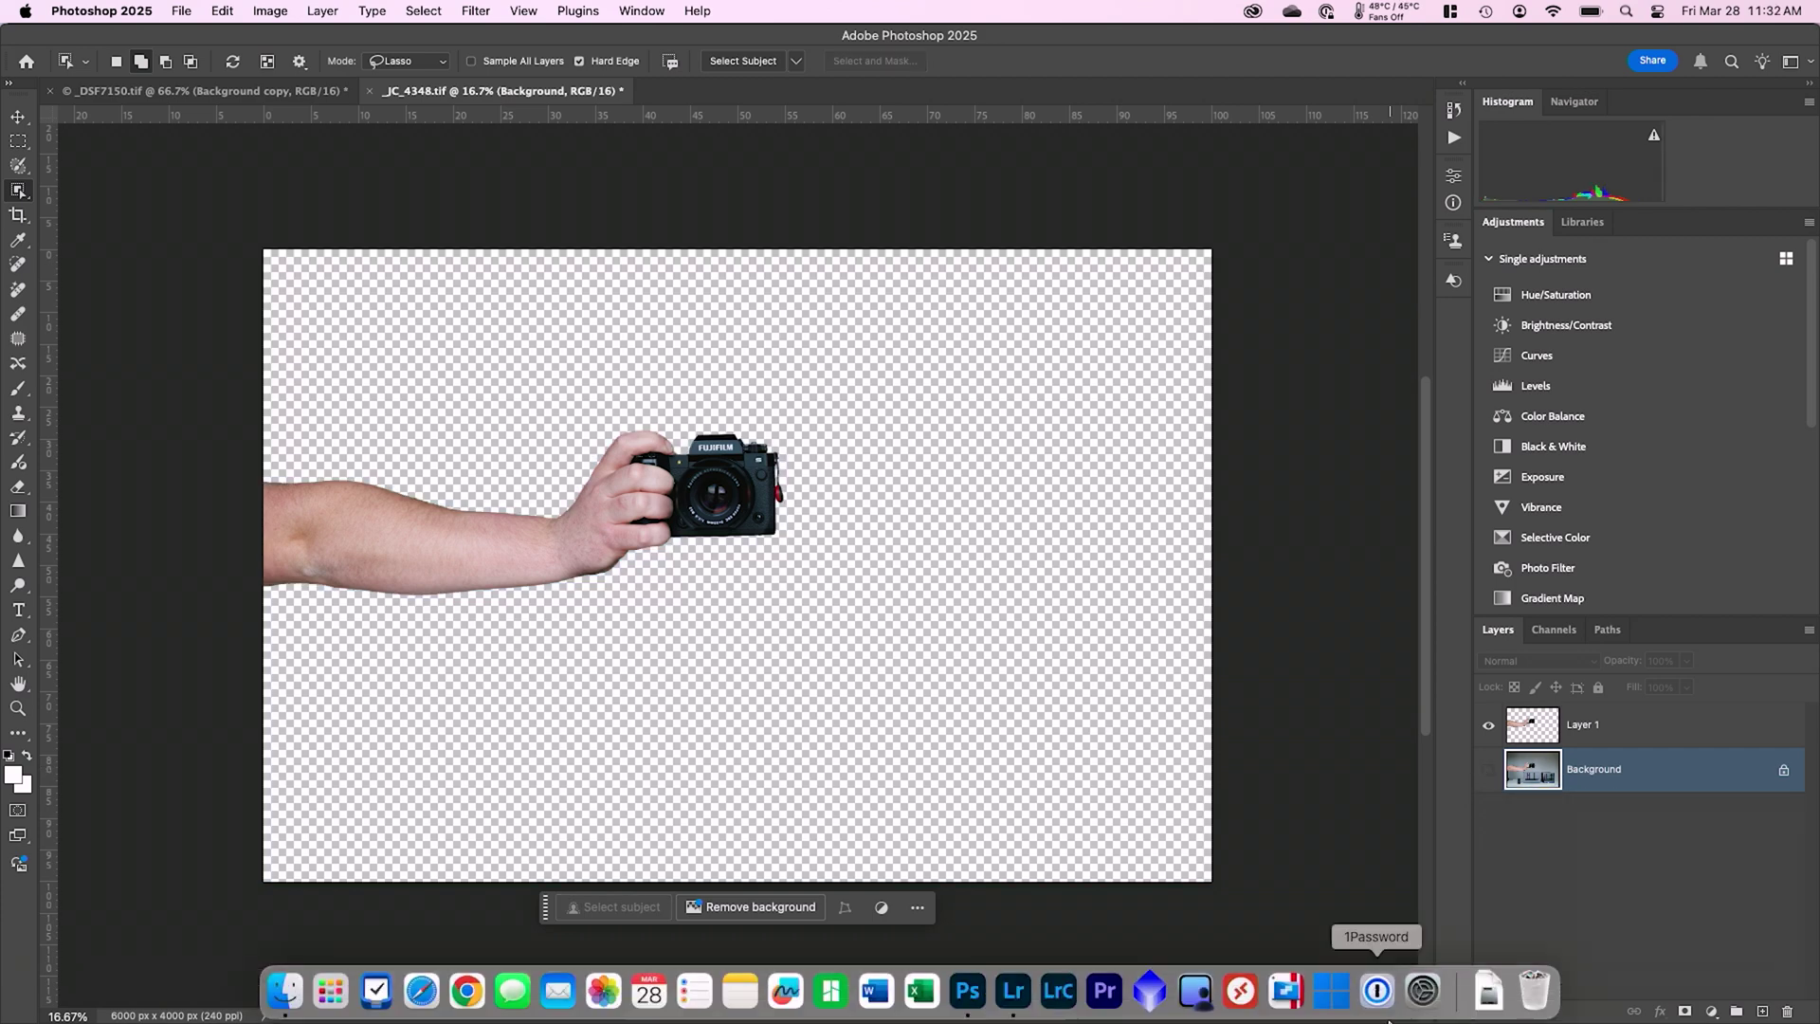
{"action": "left_click", "coordinate": [1488, 771]}
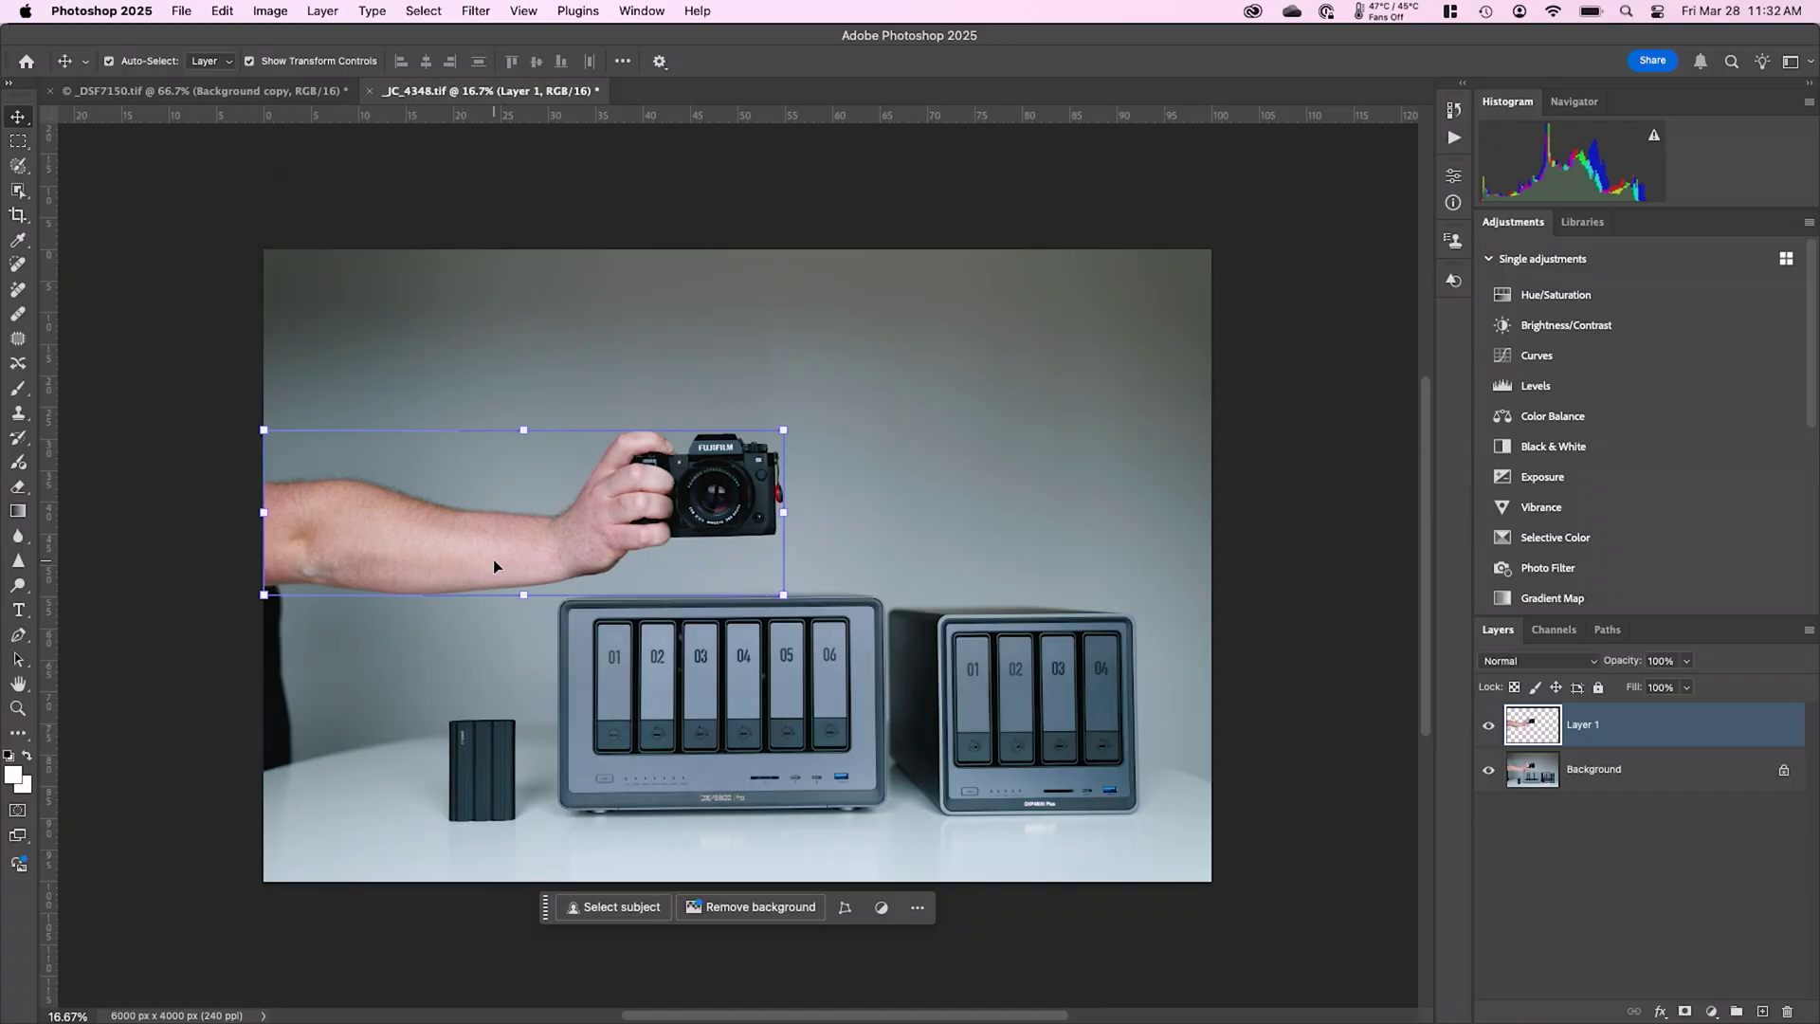
Hide Layer 1 and select the Background layer
{"action": "left_click", "coordinate": [1489, 728]}
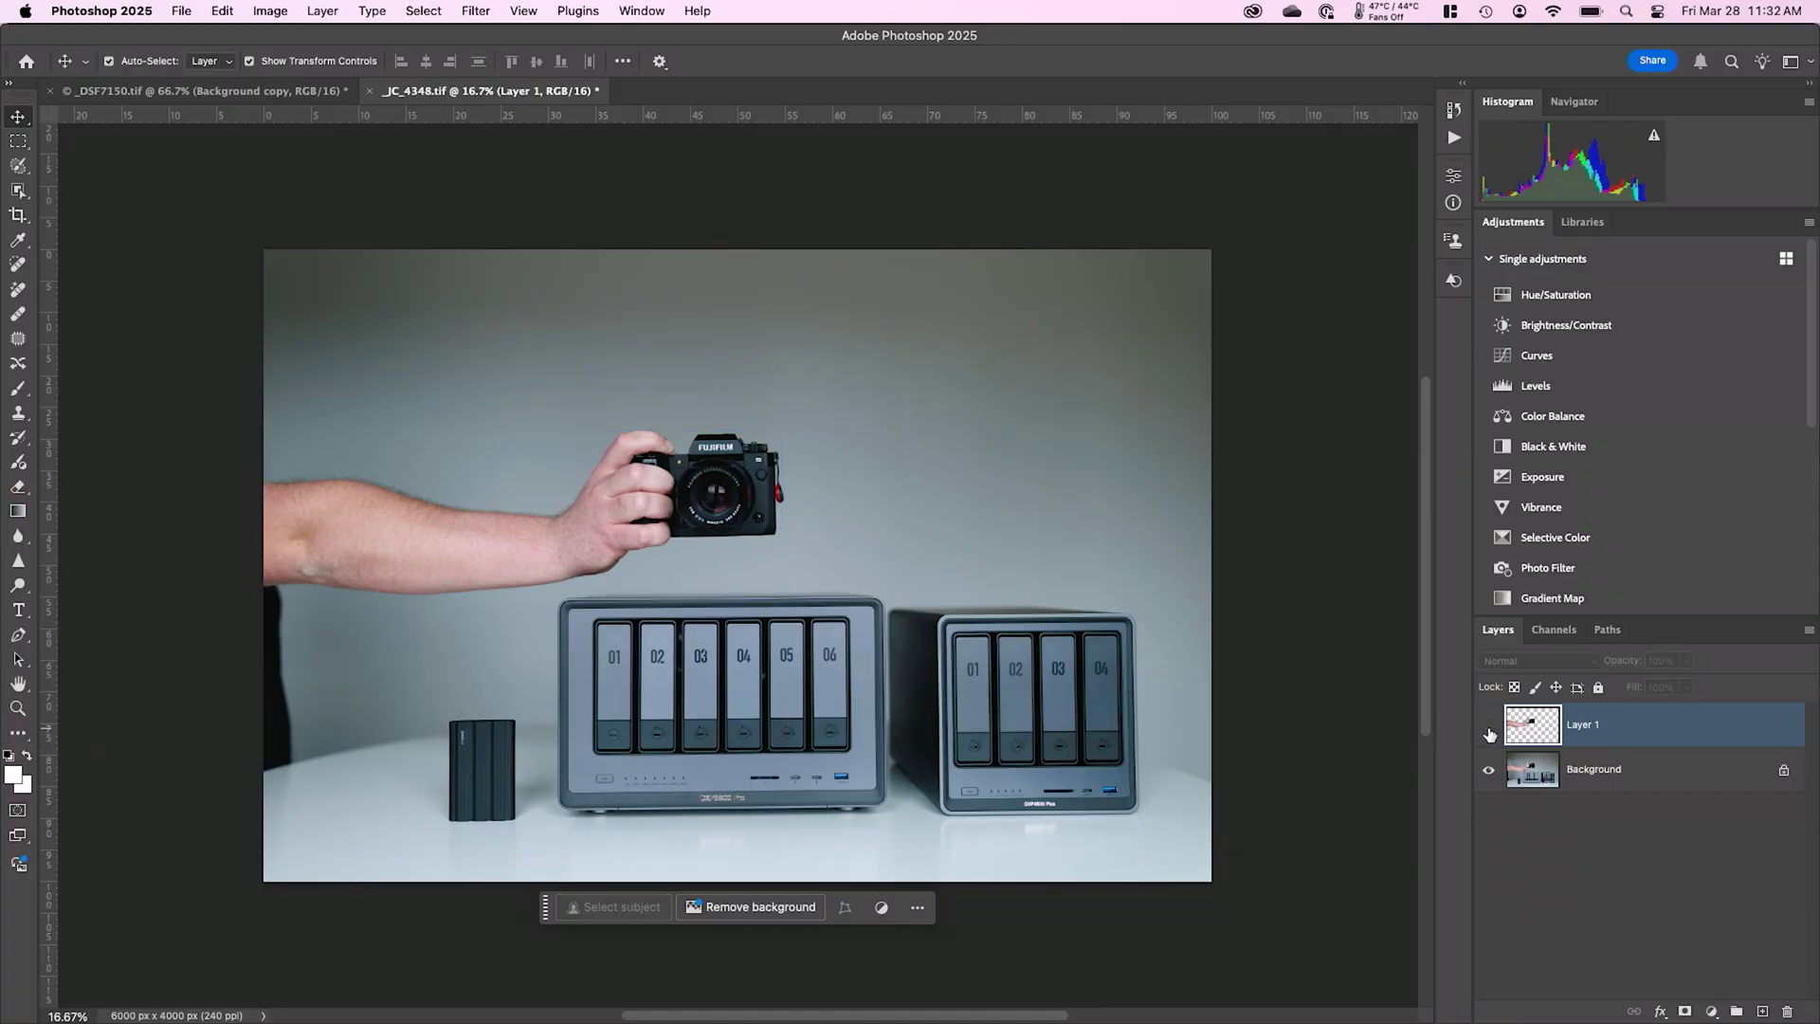
{"action": "left_click", "coordinate": [1536, 775]}
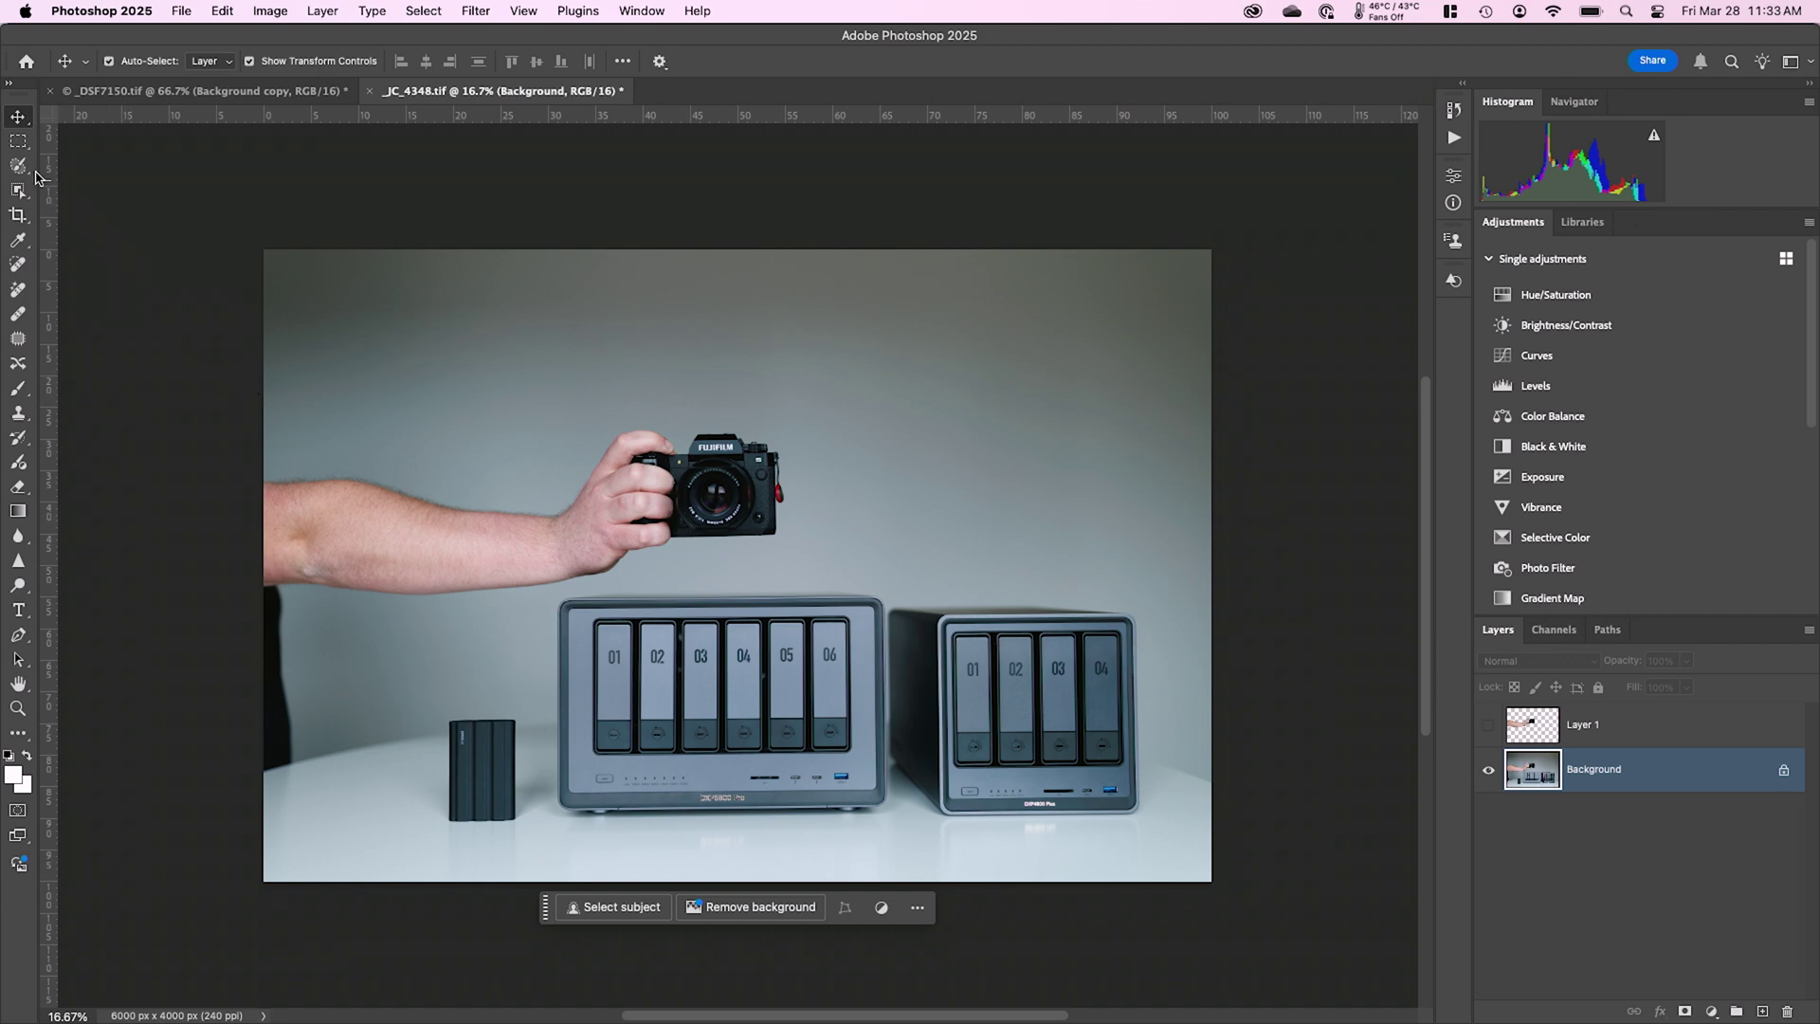
Pick the Quick Selection tool, enlarge the brush to 500 px, and paint over the forearm
{"action": "left_click", "coordinate": [16, 173]}
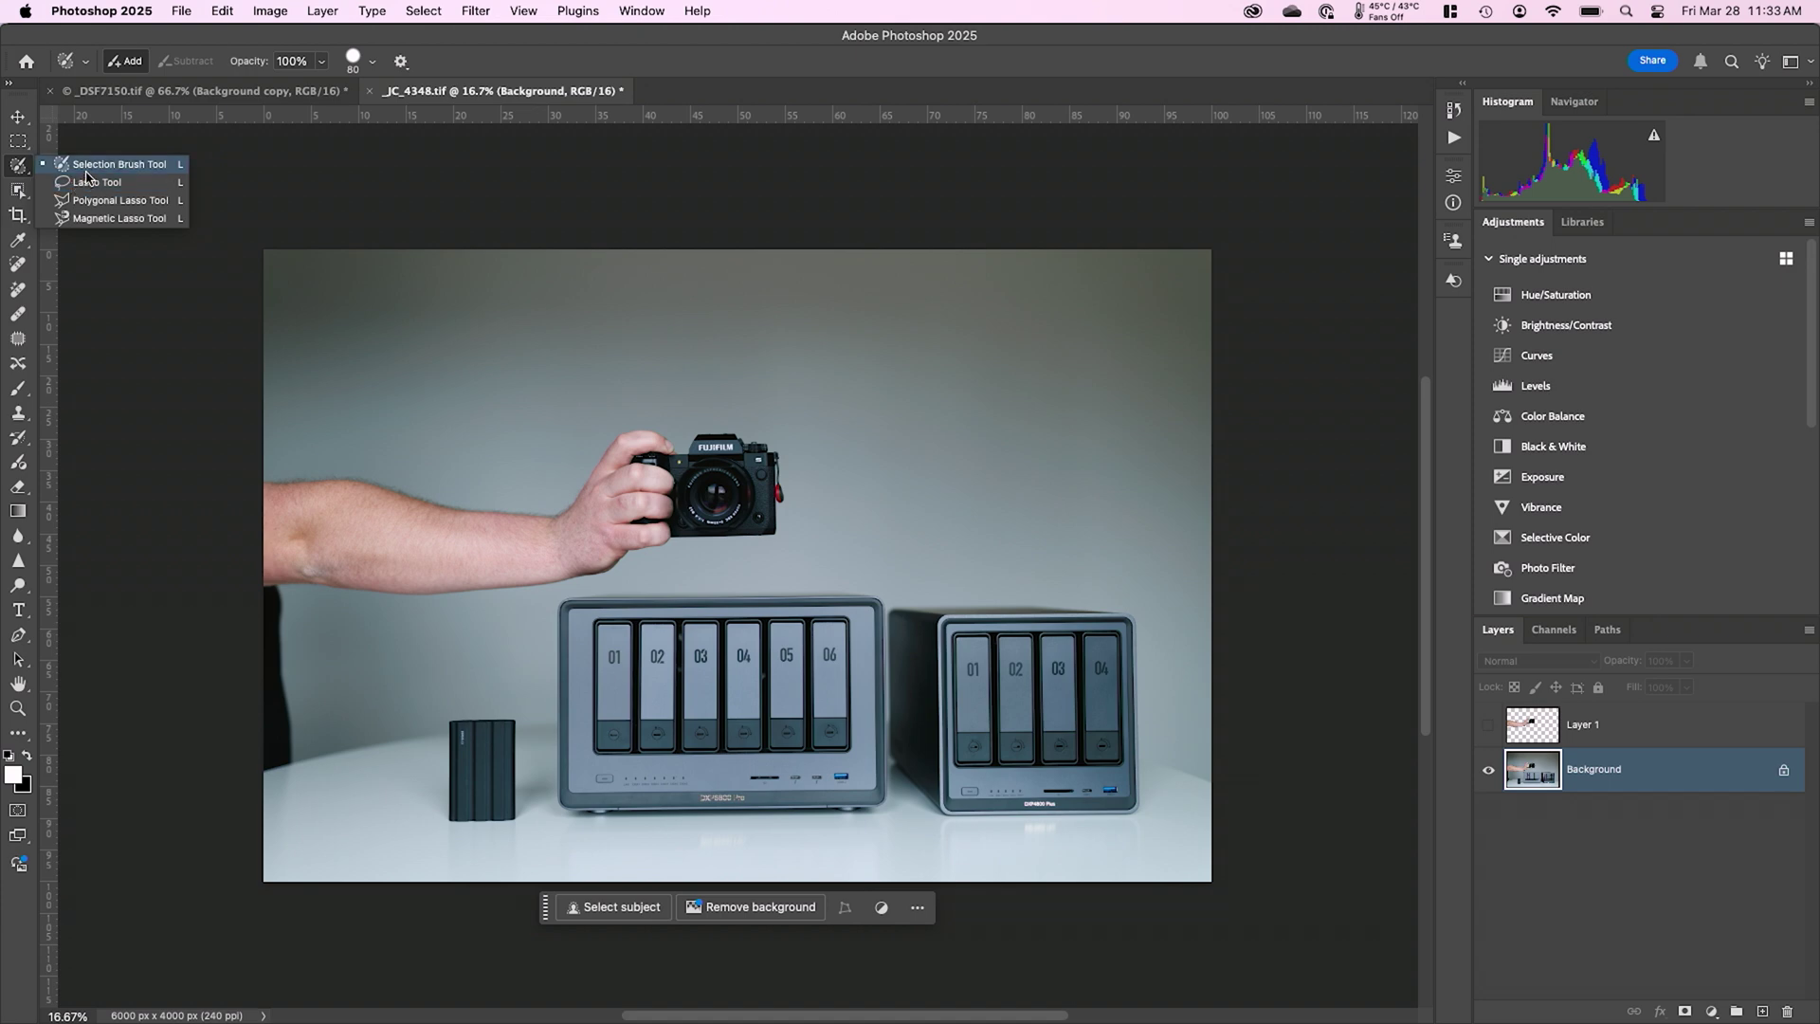
{"action": "left_click", "coordinate": [91, 170]}
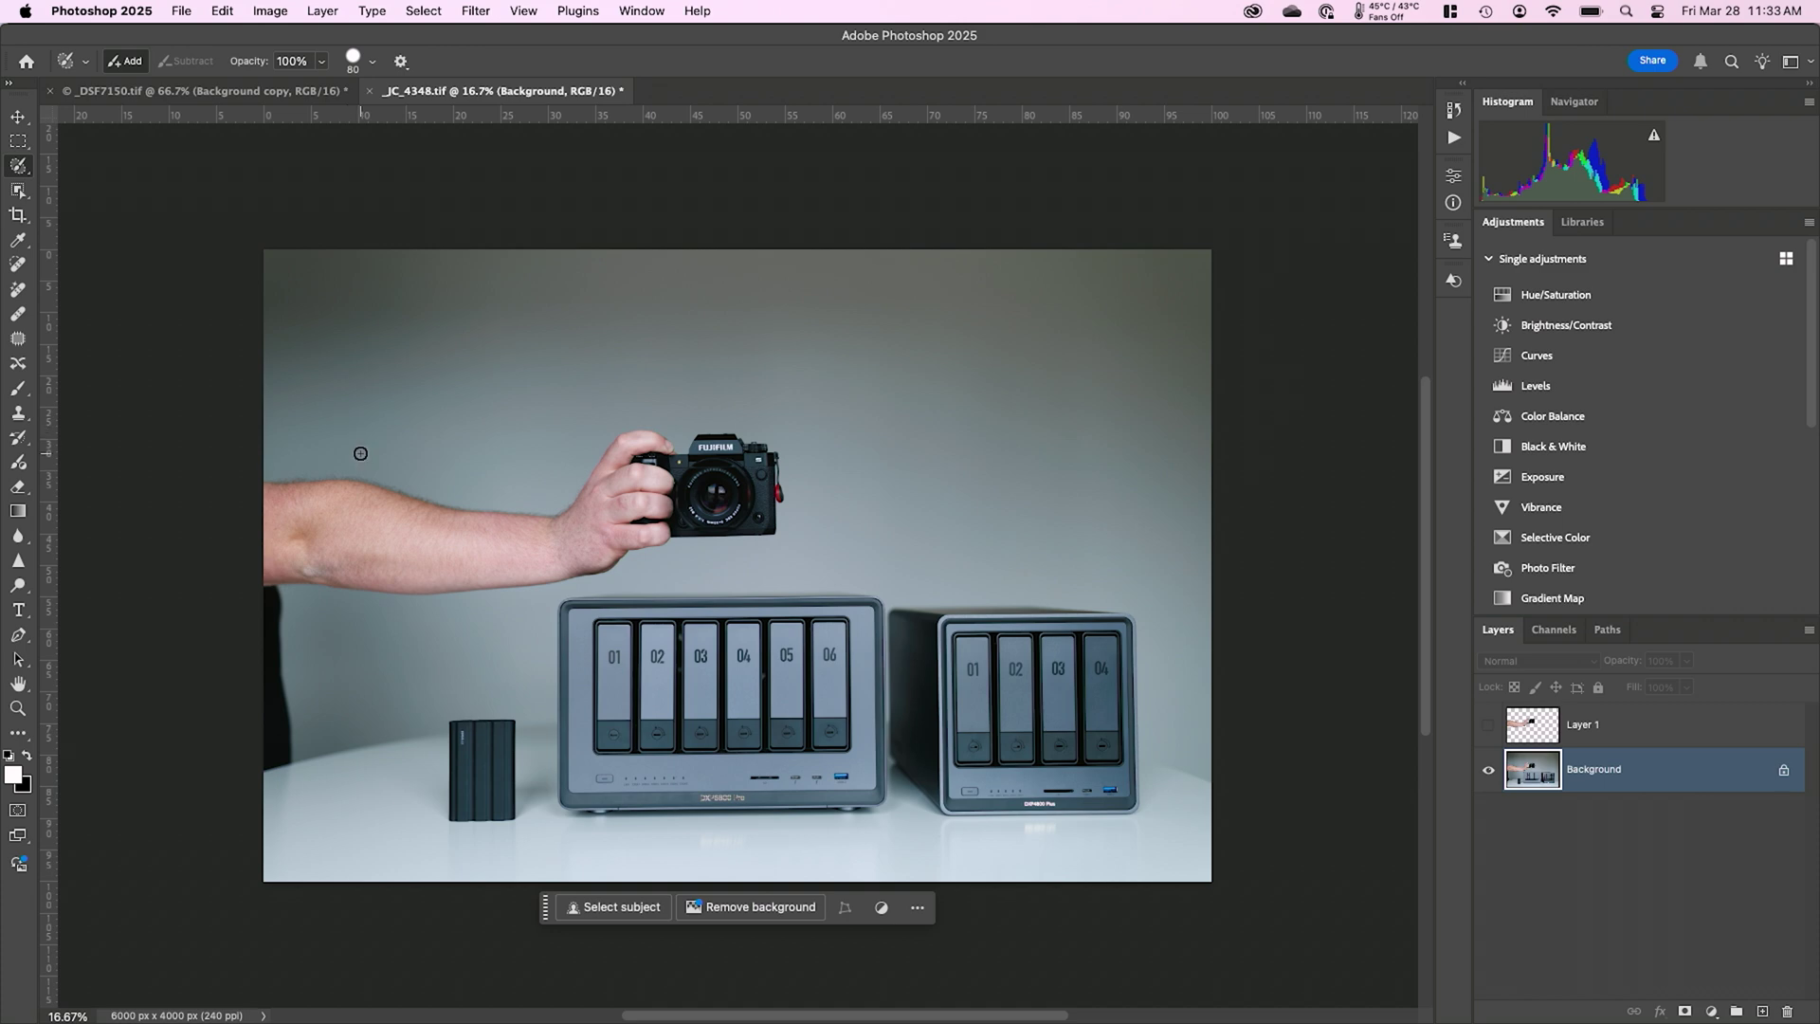
{"action": "key", "text": "bracketright"}
{"action": "key", "text": "bracketright"}
{"action": "key", "text": "bracketright"}
{"action": "key", "text": "bracketright"}
{"action": "key", "text": "bracketright"}
{"action": "key", "text": "bracketright"}
{"action": "key", "text": "bracketright"}
{"action": "key", "text": "bracketright"}
{"action": "key", "text": "bracketright"}
{"action": "key", "text": "bracketright"}
{"action": "key", "text": "bracketright"}
{"action": "key", "text": "bracketright"}
{"action": "key", "text": "bracketright"}
{"action": "mouse_move", "coordinate": [297, 521]}
{"action": "left_mouse_down"}
{"action": "mouse_move", "coordinate": [528, 540]}
{"action": "mouse_move", "coordinate": [641, 472]}
{"action": "mouse_move", "coordinate": [763, 483]}
{"action": "mouse_move", "coordinate": [737, 502]}
{"action": "mouse_move", "coordinate": [656, 491]}
{"action": "mouse_move", "coordinate": [249, 541]}
{"action": "left_mouse_up"}
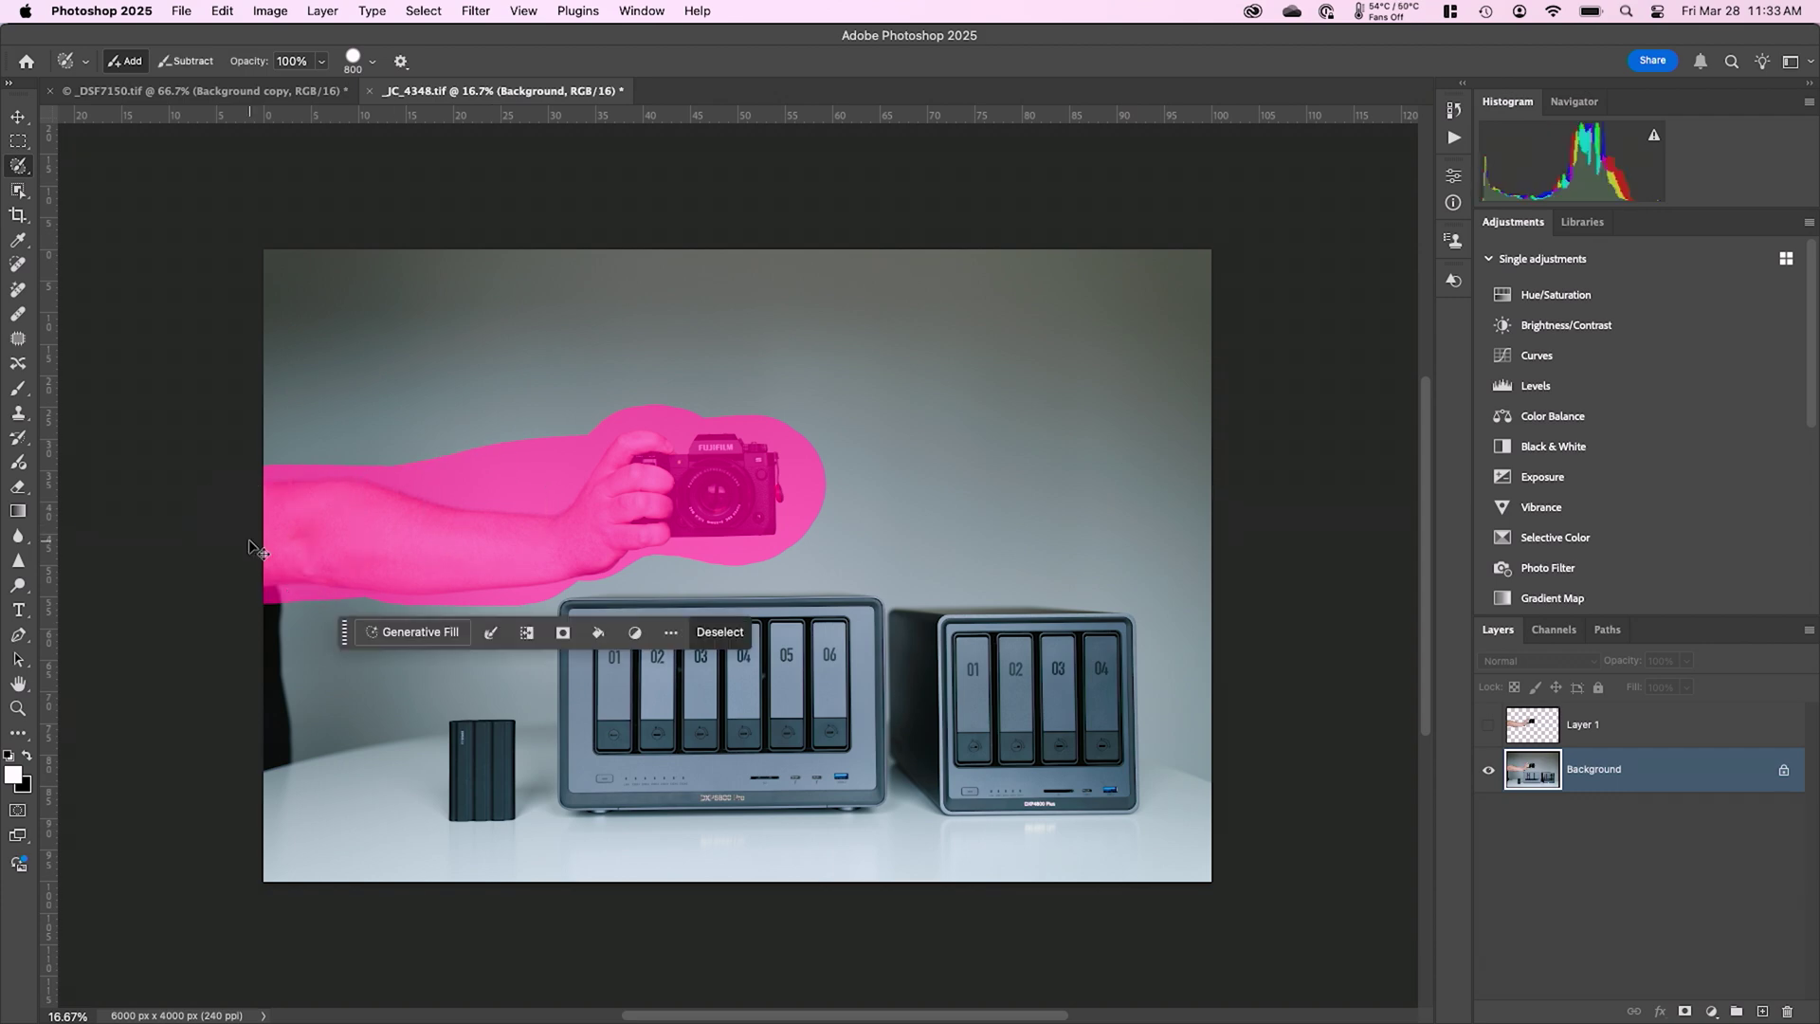
Deselect and repaint with a 1000 px brush from the arm's left edge to the hand
{"action": "key", "text": "super+d"}
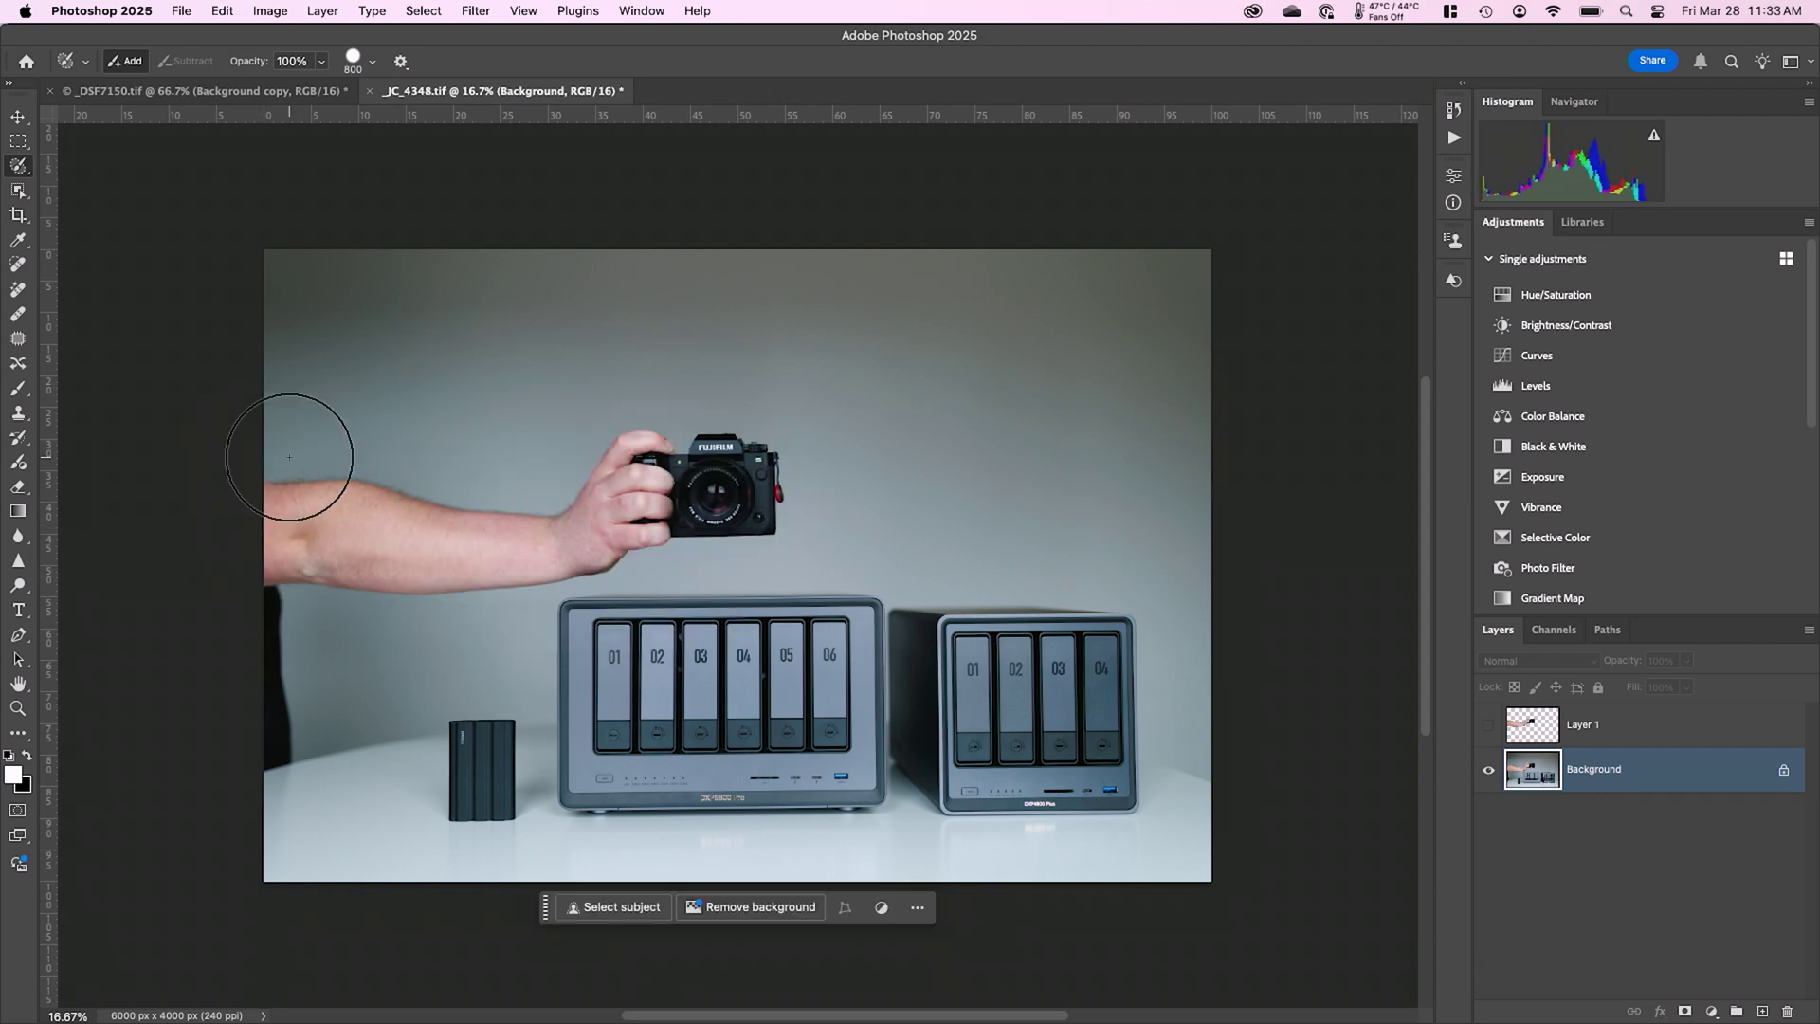
{"action": "key", "text": "bracketleft"}
{"action": "key", "text": "bracketleft"}
{"action": "key", "text": "bracketleft"}
{"action": "key", "text": "bracketleft"}
{"action": "key", "text": "bracketleft"}
{"action": "key", "text": "bracketleft"}
{"action": "key", "text": "bracketleft"}
{"action": "key", "text": "bracketleft"}
{"action": "key", "text": "bracketleft"}
{"action": "key", "text": "bracketleft"}
{"action": "mouse_move", "coordinate": [260, 463]}
{"action": "left_mouse_down"}
{"action": "mouse_move", "coordinate": [540, 499]}
{"action": "mouse_move", "coordinate": [620, 423]}
{"action": "mouse_move", "coordinate": [688, 405]}
{"action": "mouse_move", "coordinate": [775, 418]}
{"action": "mouse_move", "coordinate": [809, 461]}
{"action": "mouse_move", "coordinate": [793, 539]}
{"action": "mouse_move", "coordinate": [380, 606]}
{"action": "mouse_move", "coordinate": [268, 589]}
{"action": "mouse_move", "coordinate": [266, 465]}
{"action": "left_mouse_up"}
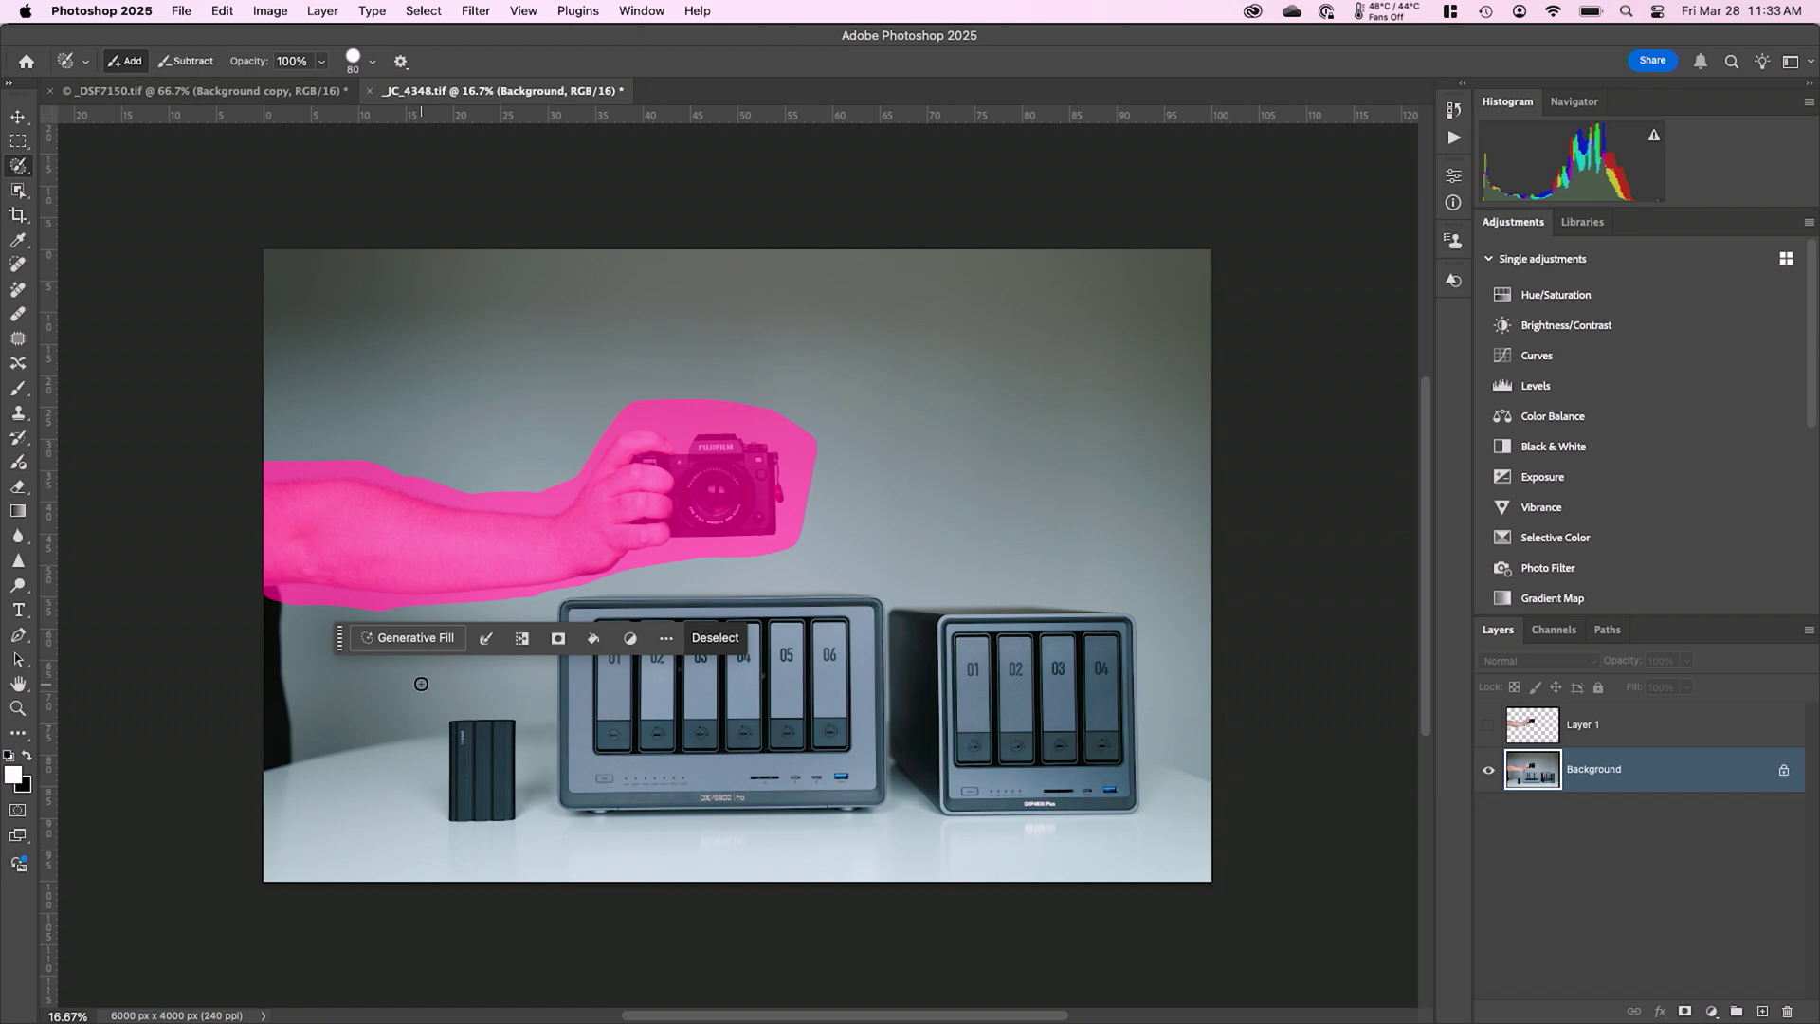
{"action": "key", "text": "super+d"}
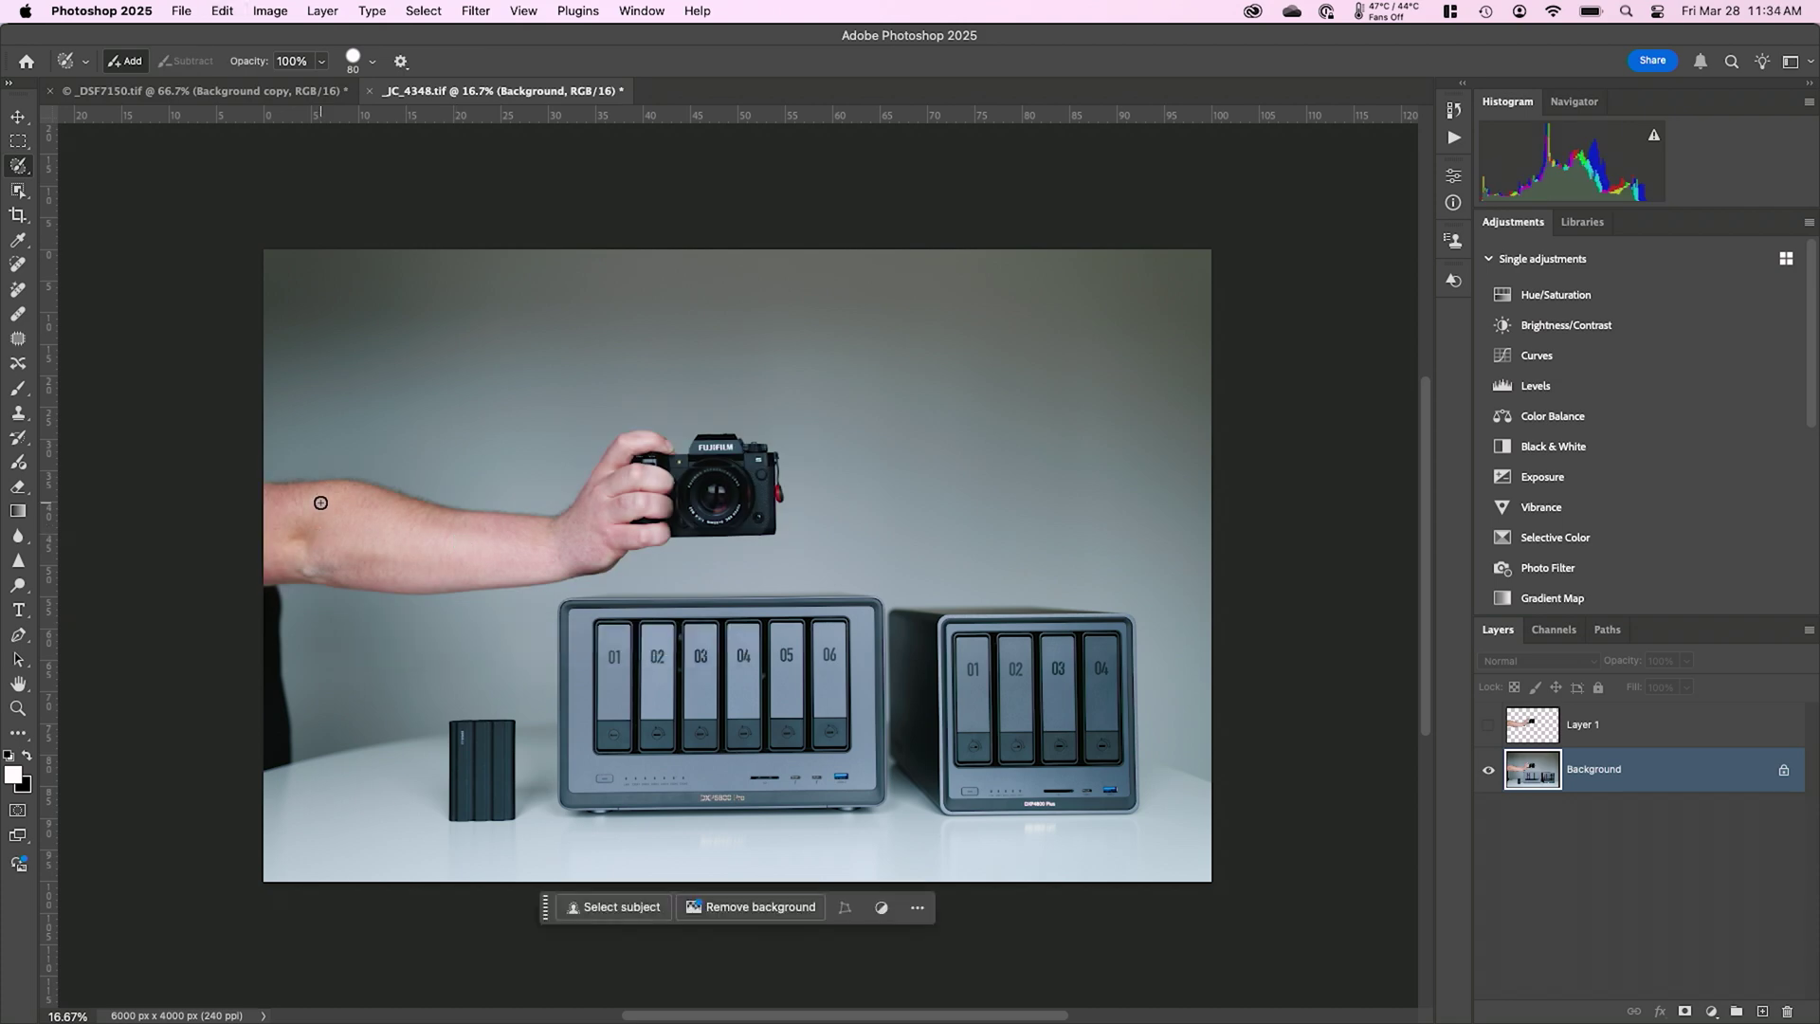
{"action": "key", "text": "bracketright"}
{"action": "key", "text": "bracketright"}
{"action": "key", "text": "bracketright"}
{"action": "key", "text": "bracketright"}
{"action": "key", "text": "bracketright"}
{"action": "key", "text": "bracketright"}
{"action": "key", "text": "bracketright"}
{"action": "key", "text": "bracketright"}
{"action": "key", "text": "bracketright"}
{"action": "key", "text": "bracketright"}
{"action": "key", "text": "bracketright"}
{"action": "key", "text": "bracketright"}
{"action": "key", "text": "bracketright"}
{"action": "mouse_move", "coordinate": [319, 522]}
{"action": "left_mouse_down"}
{"action": "mouse_move", "coordinate": [504, 526]}
{"action": "mouse_move", "coordinate": [540, 495]}
{"action": "mouse_move", "coordinate": [683, 463]}
{"action": "mouse_move", "coordinate": [763, 474]}
{"action": "left_mouse_up"}
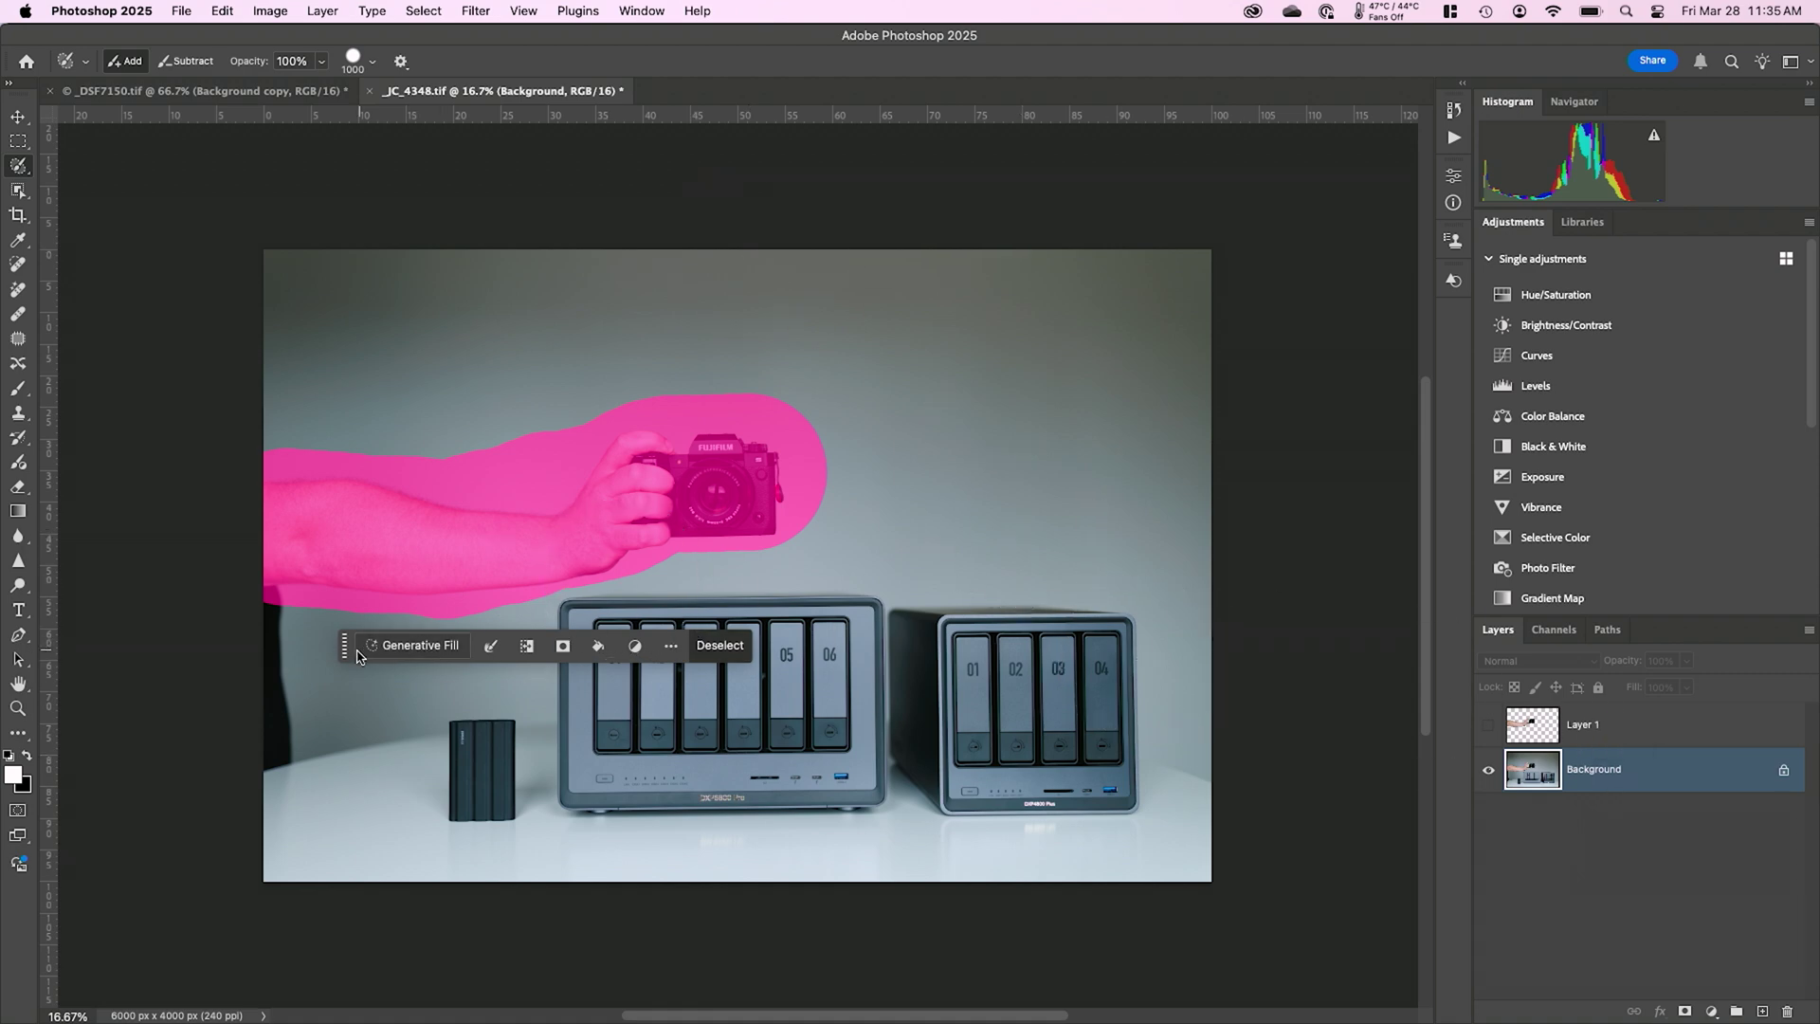
Fill the arm-and-camera selection using Generative Fill with an empty prompt
{"action": "left_click_drag", "start_coordinate": [341, 648], "coordinate": [327, 927]}
{"action": "left_click", "coordinate": [638, 10]}
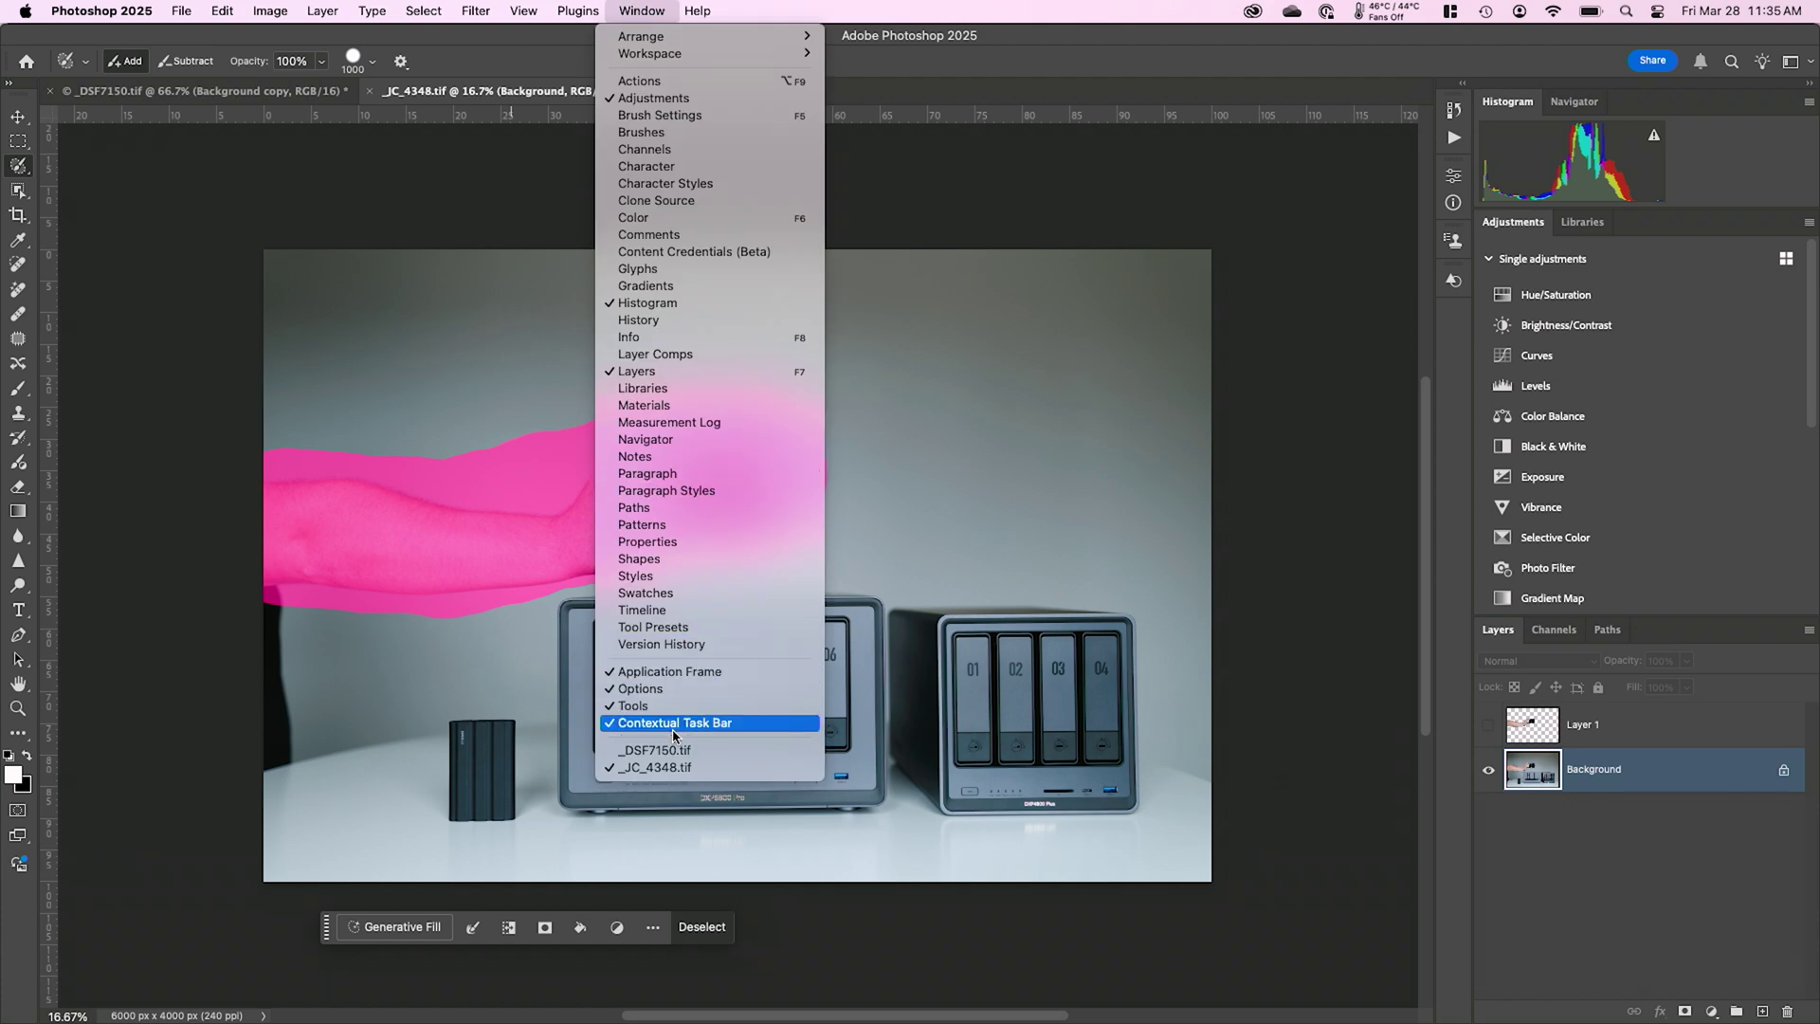
{"action": "left_click", "coordinate": [327, 939]}
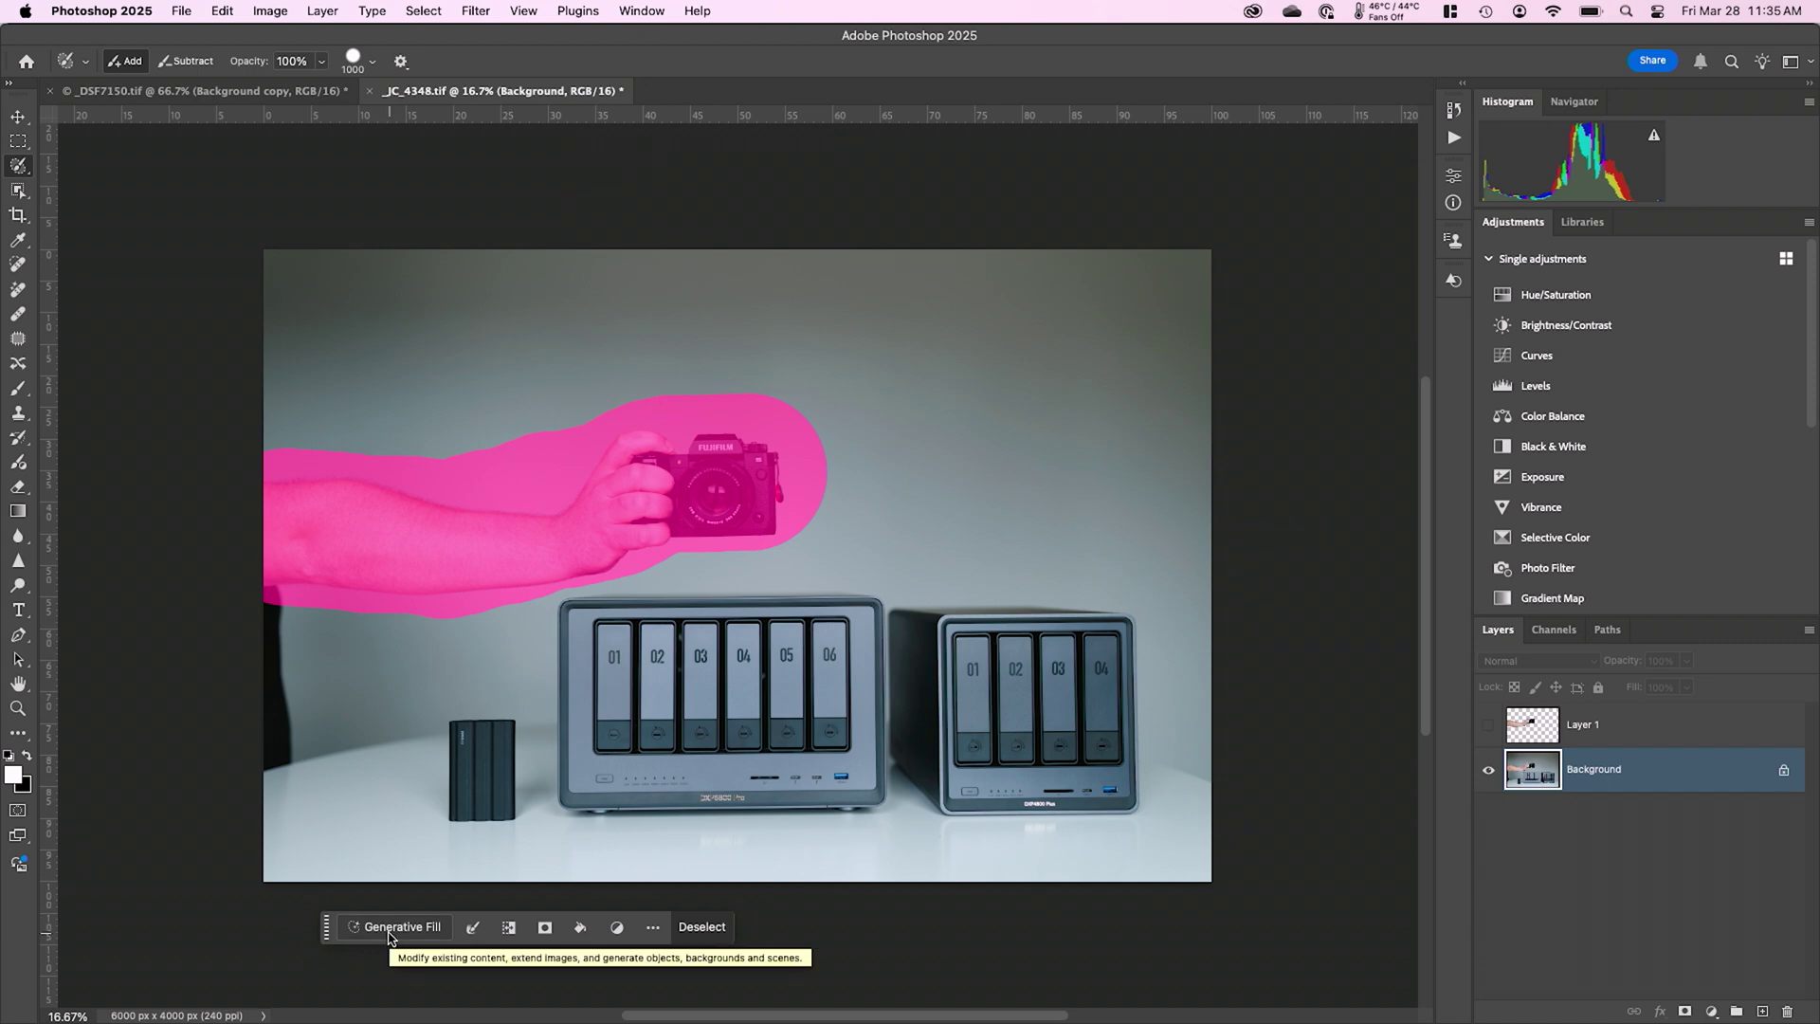
{"action": "left_click", "coordinate": [390, 931]}
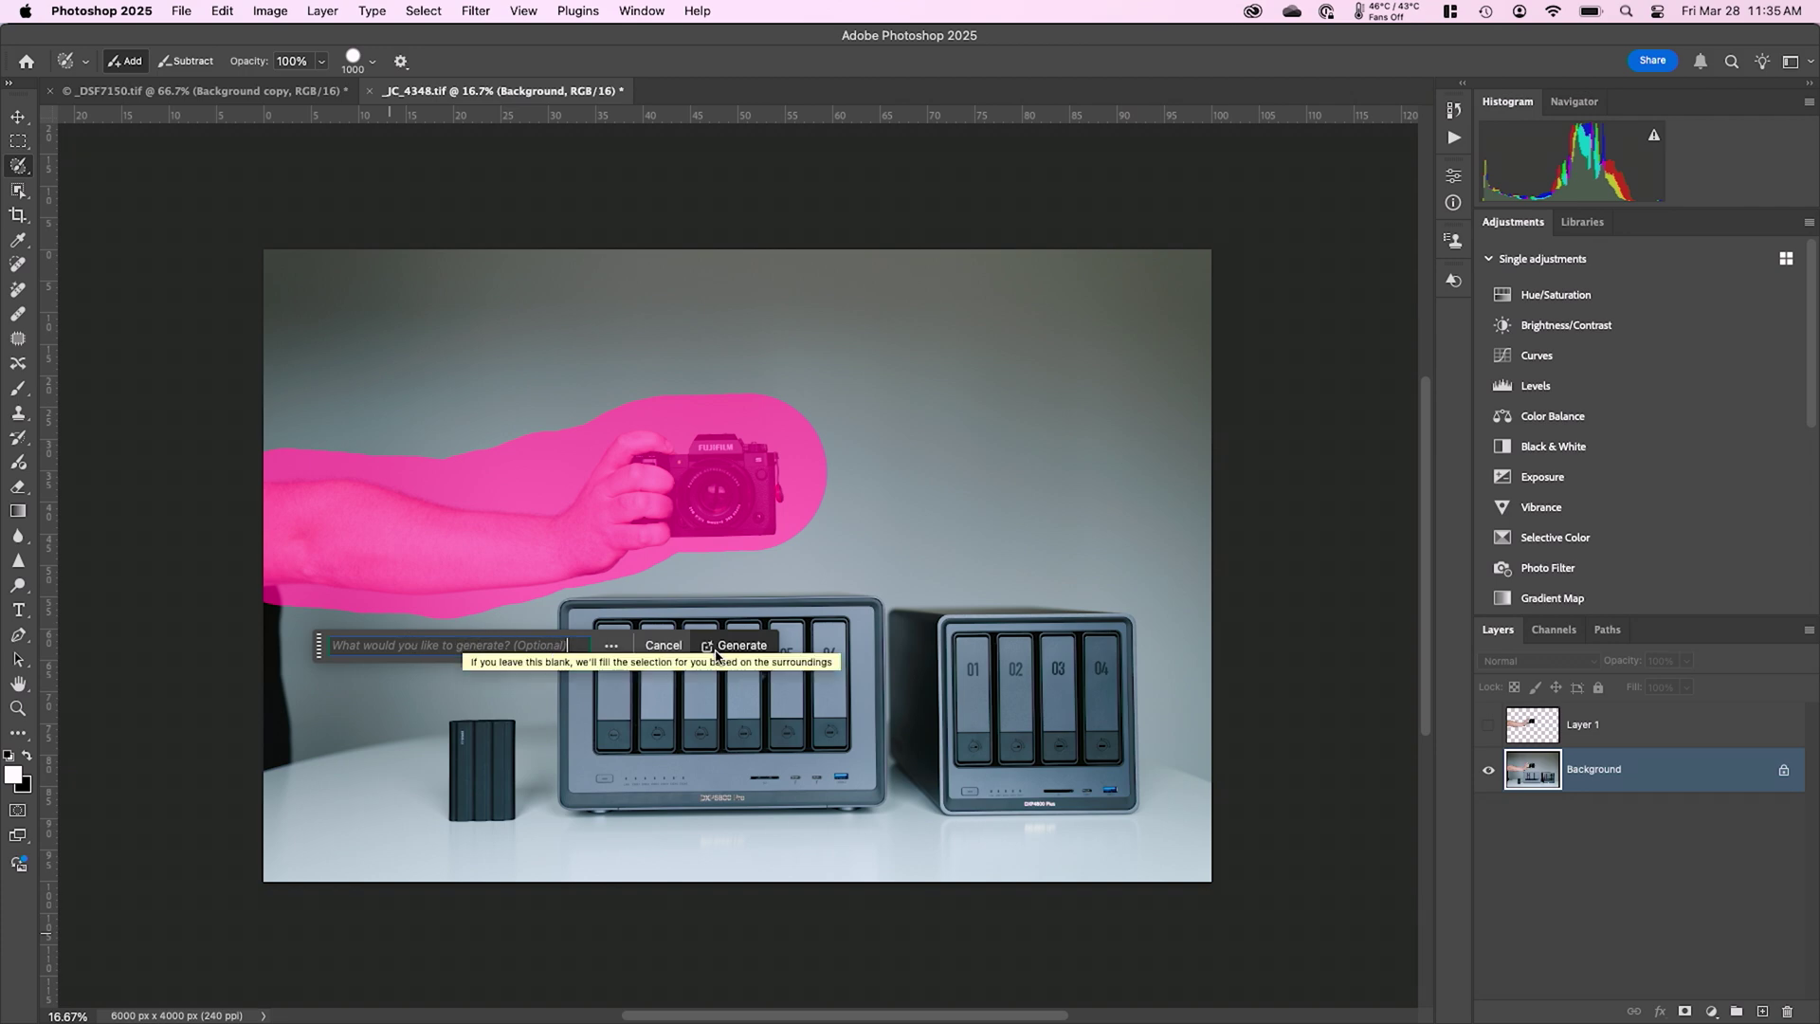
{"action": "left_click", "coordinate": [744, 646]}
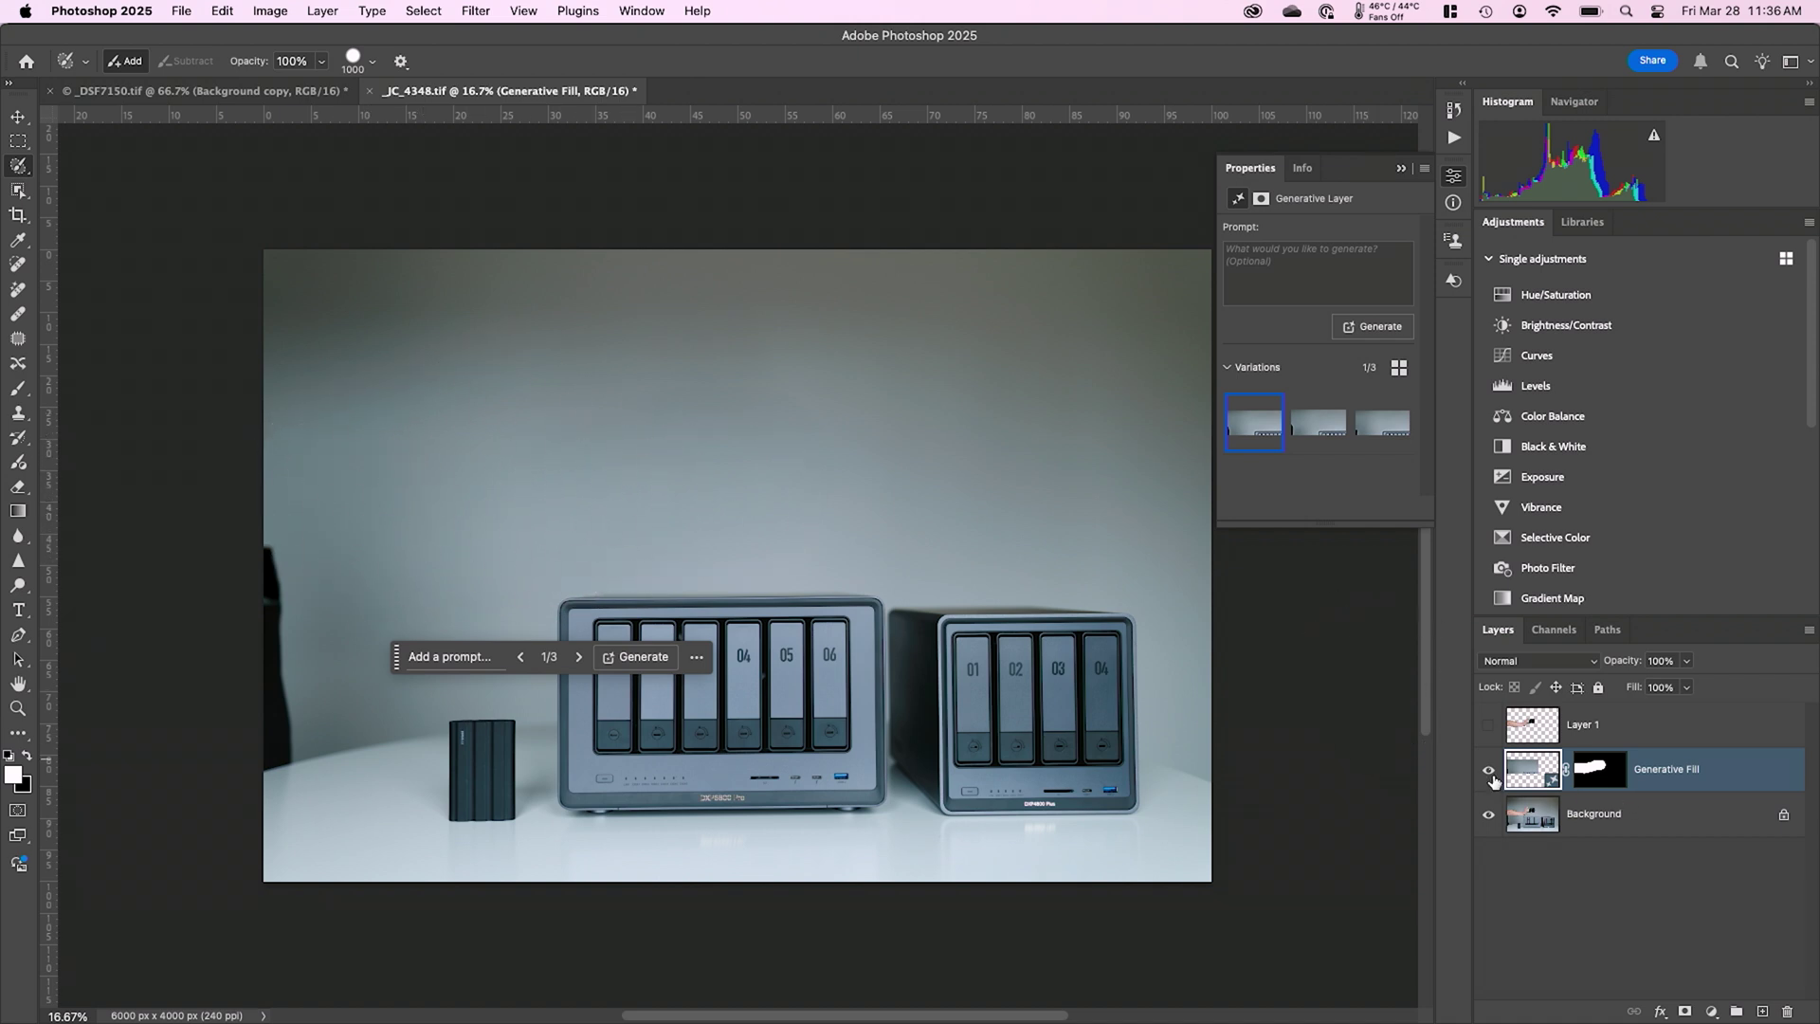
Toggle the Generative Fill layer's visibility to compare the photo with and without it
{"action": "left_click", "coordinate": [1488, 769]}
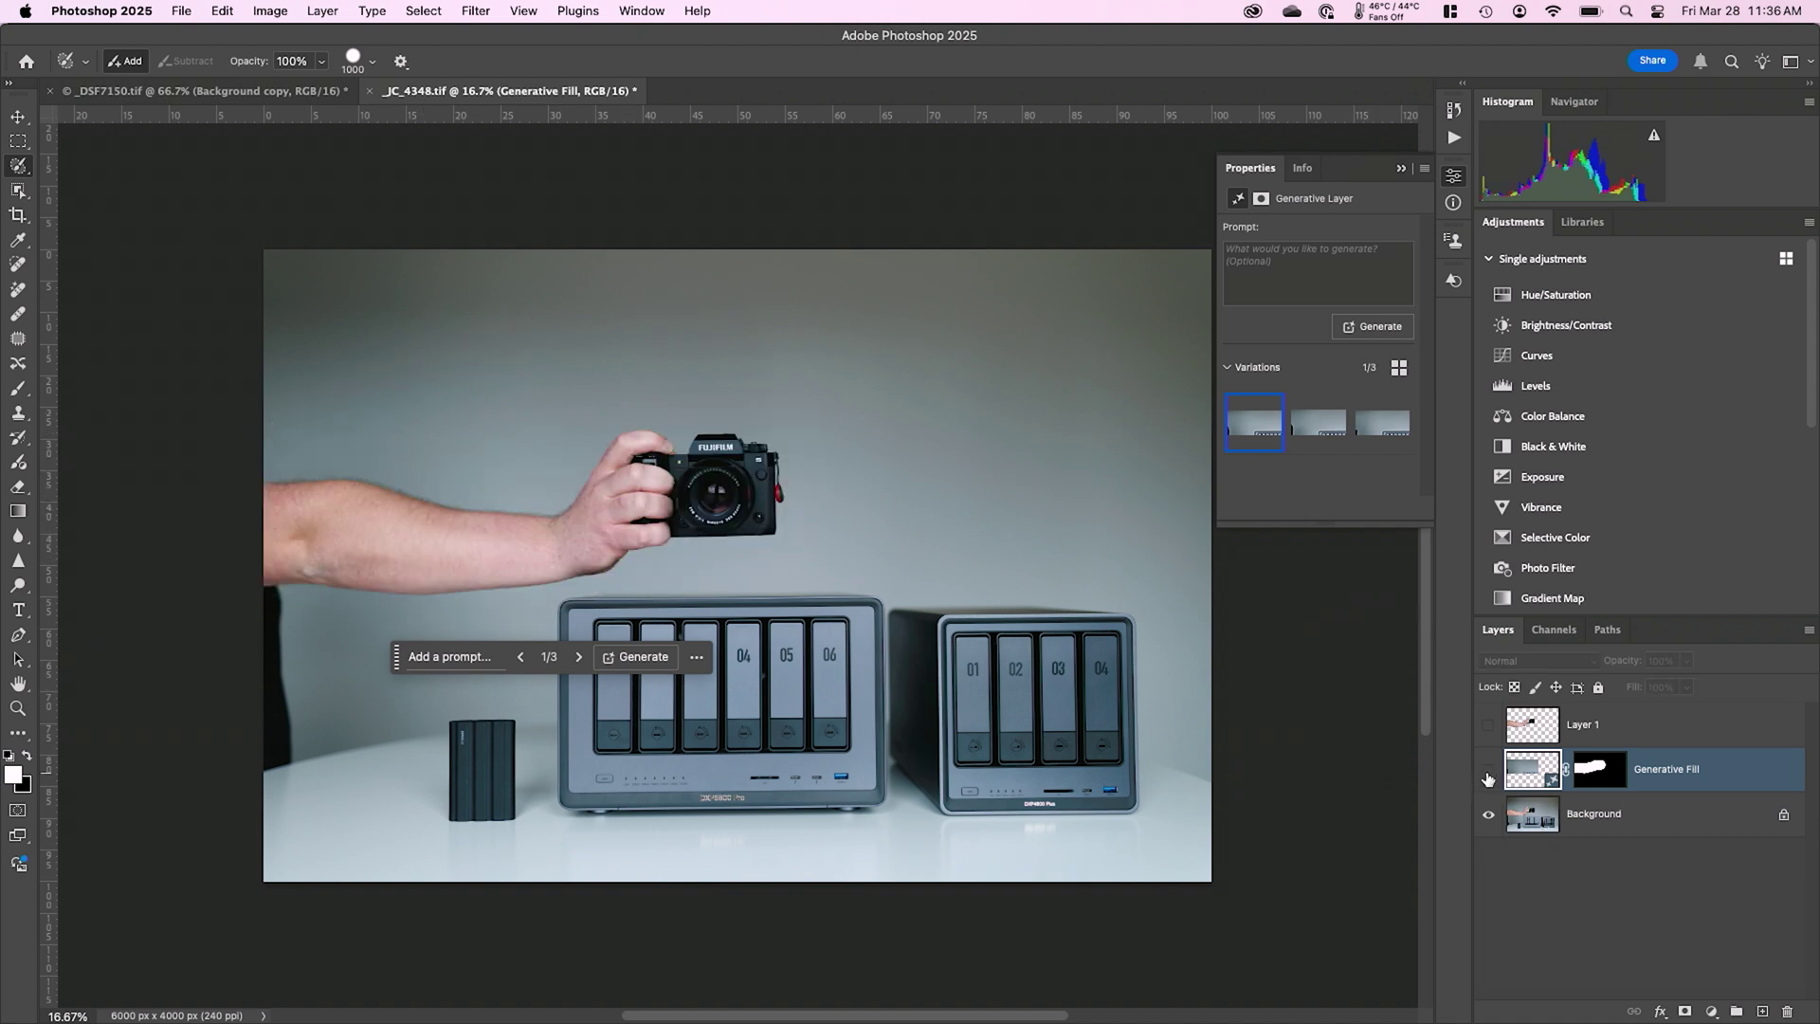
{"action": "left_click", "coordinate": [1487, 772]}
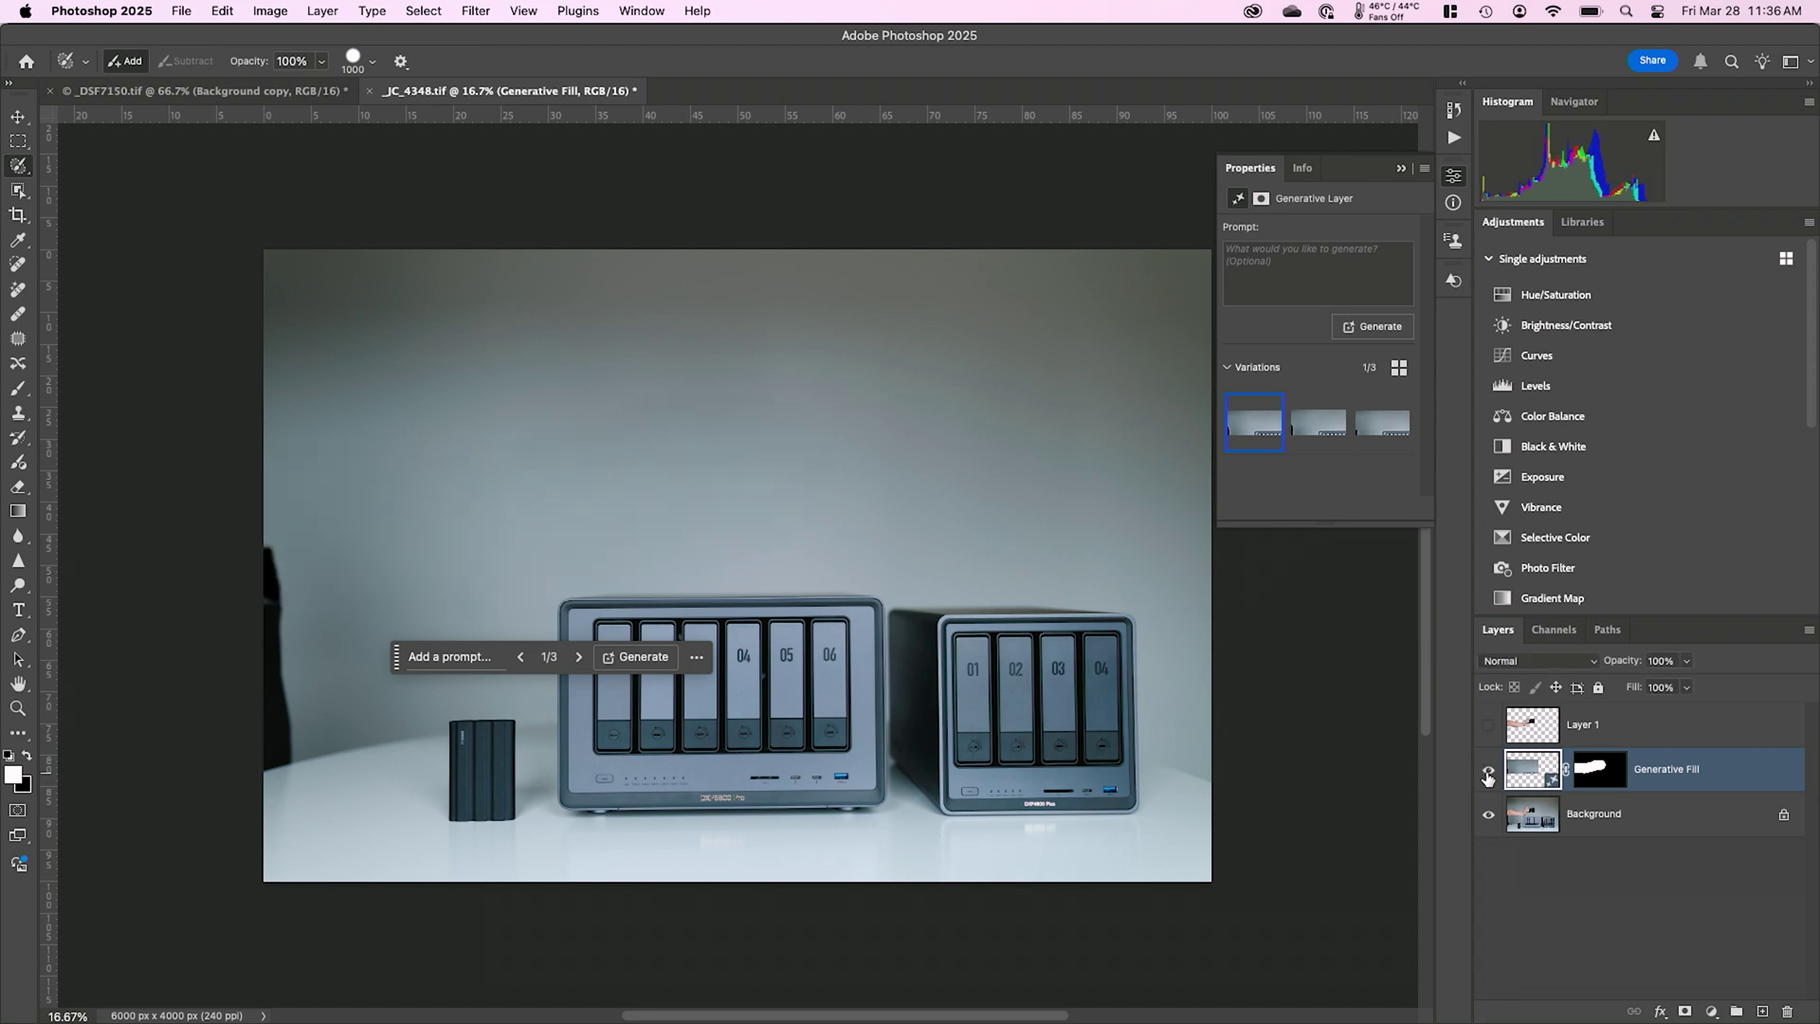
{"action": "left_click", "coordinate": [1488, 772]}
{"action": "left_click", "coordinate": [1488, 772]}
Show Layer 1, raise it about 115 pixels with the Move tool, and compare against the original
{"action": "left_click", "coordinate": [1488, 730]}
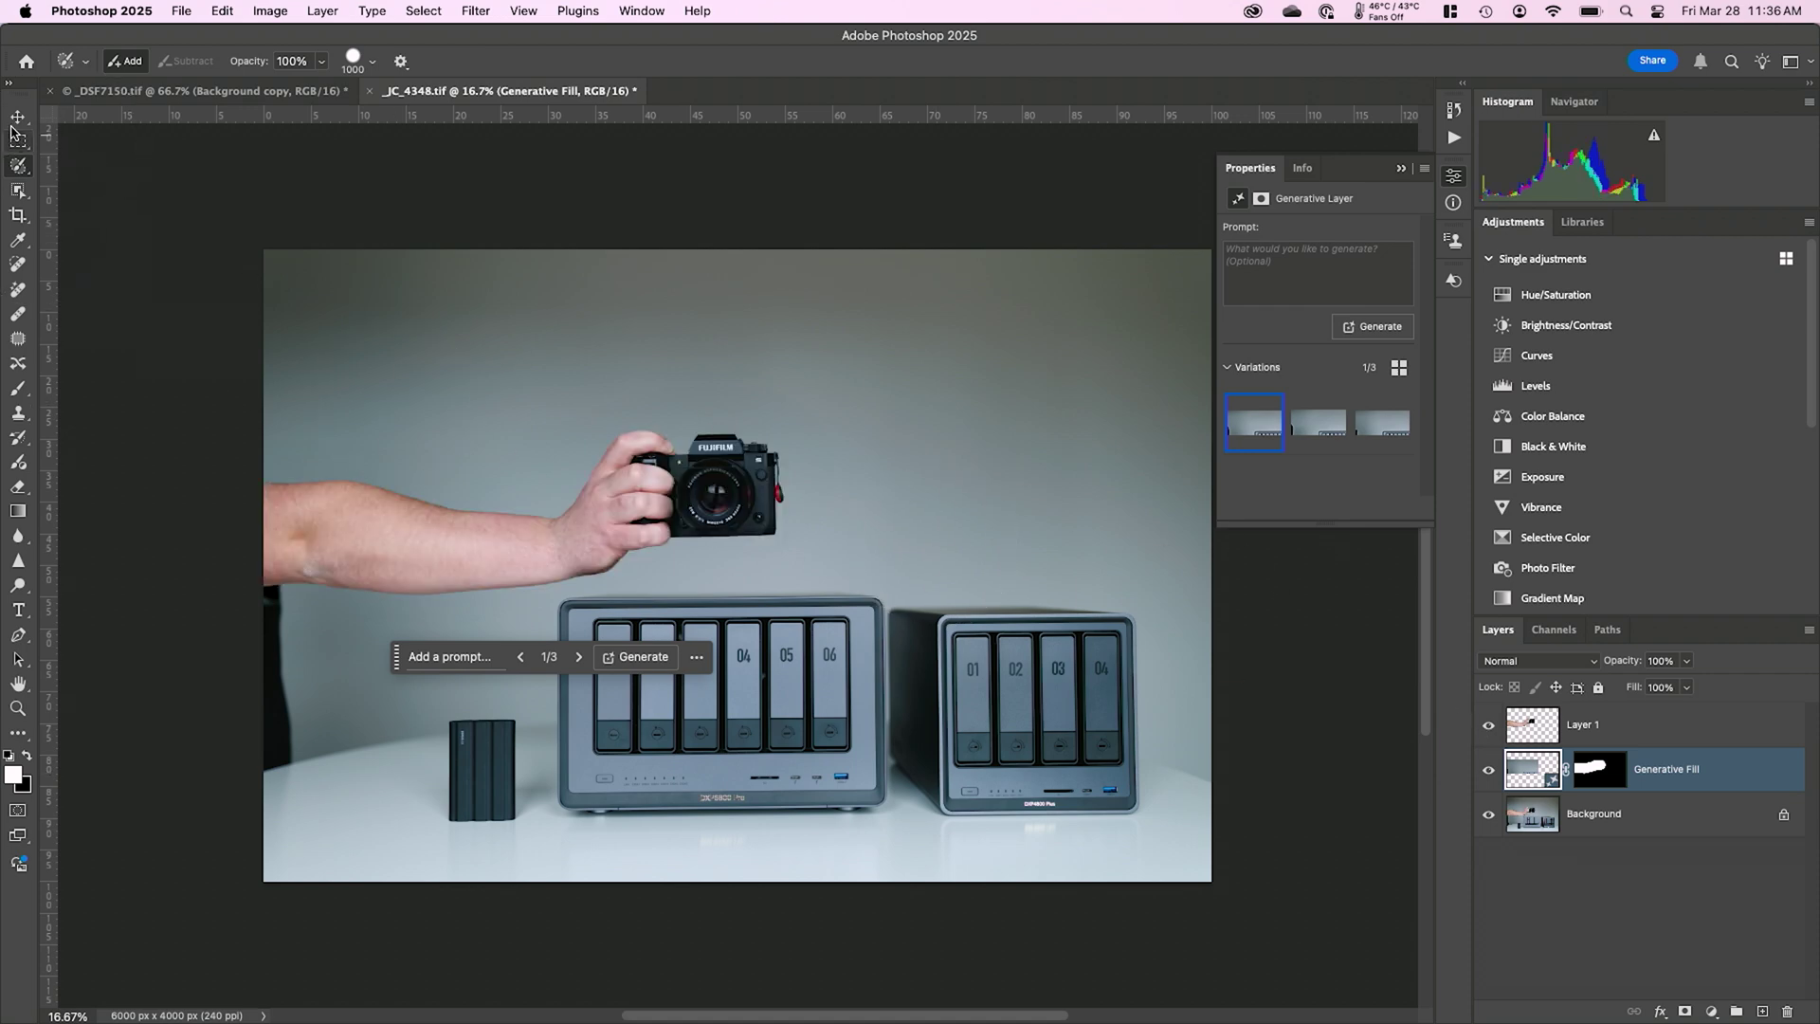
{"action": "left_click", "coordinate": [17, 116]}
{"action": "mouse_move", "coordinate": [395, 568]}
{"action": "left_mouse_down"}
{"action": "mouse_move", "coordinate": [393, 465]}
{"action": "mouse_move", "coordinate": [384, 565]}
{"action": "mouse_move", "coordinate": [385, 519]}
{"action": "mouse_move", "coordinate": [383, 539]}
{"action": "left_mouse_up"}
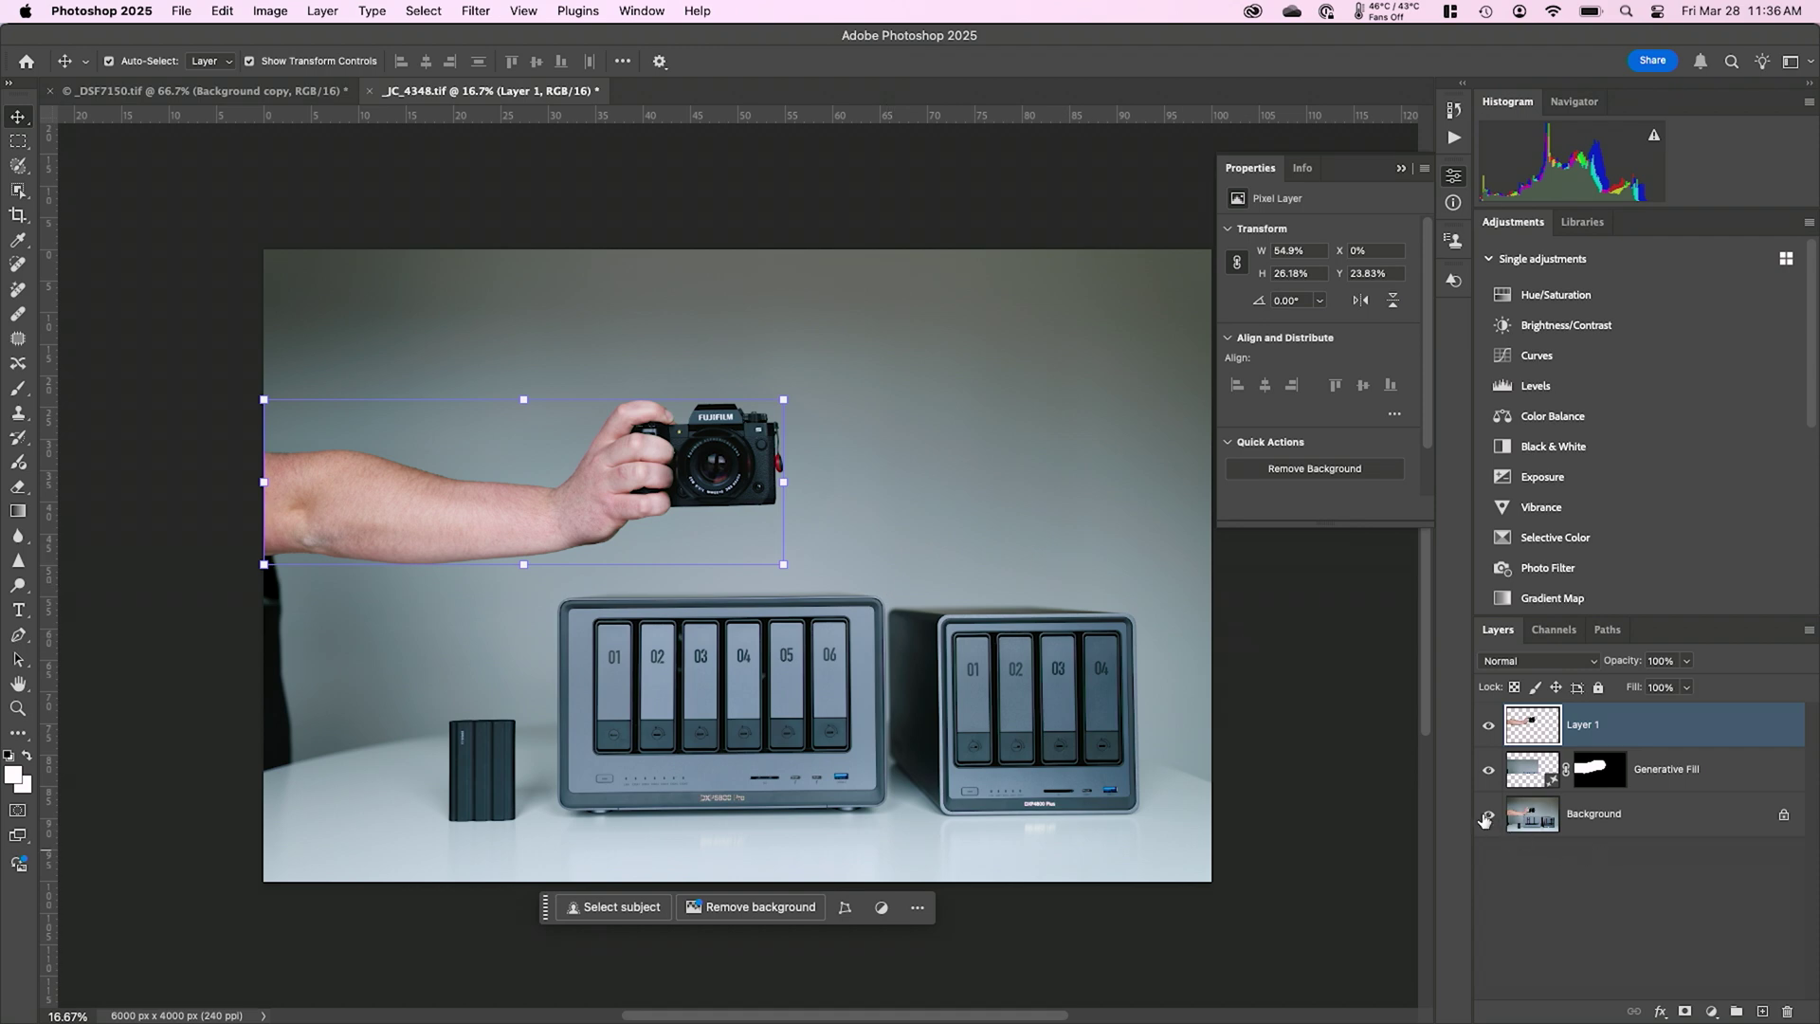
{"action": "left_click", "coordinate": [1487, 820], "text": "alt"}
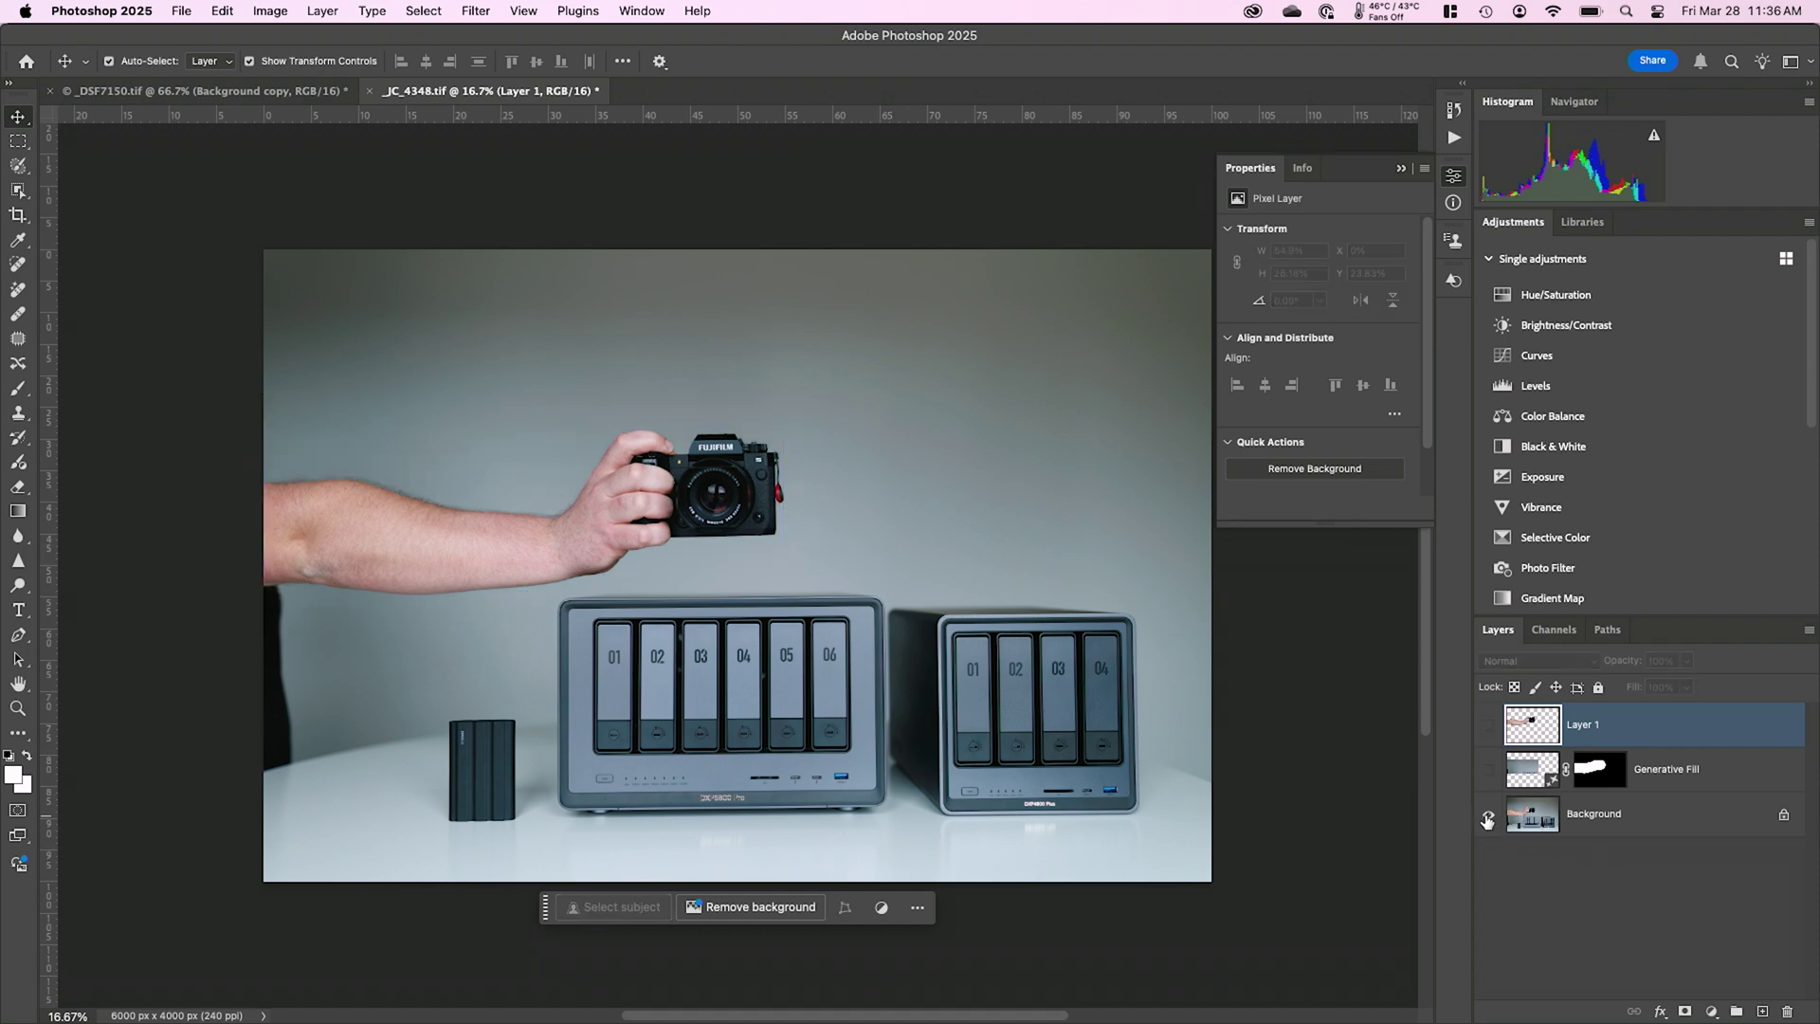
{"action": "left_click", "coordinate": [1488, 819], "text": "alt"}
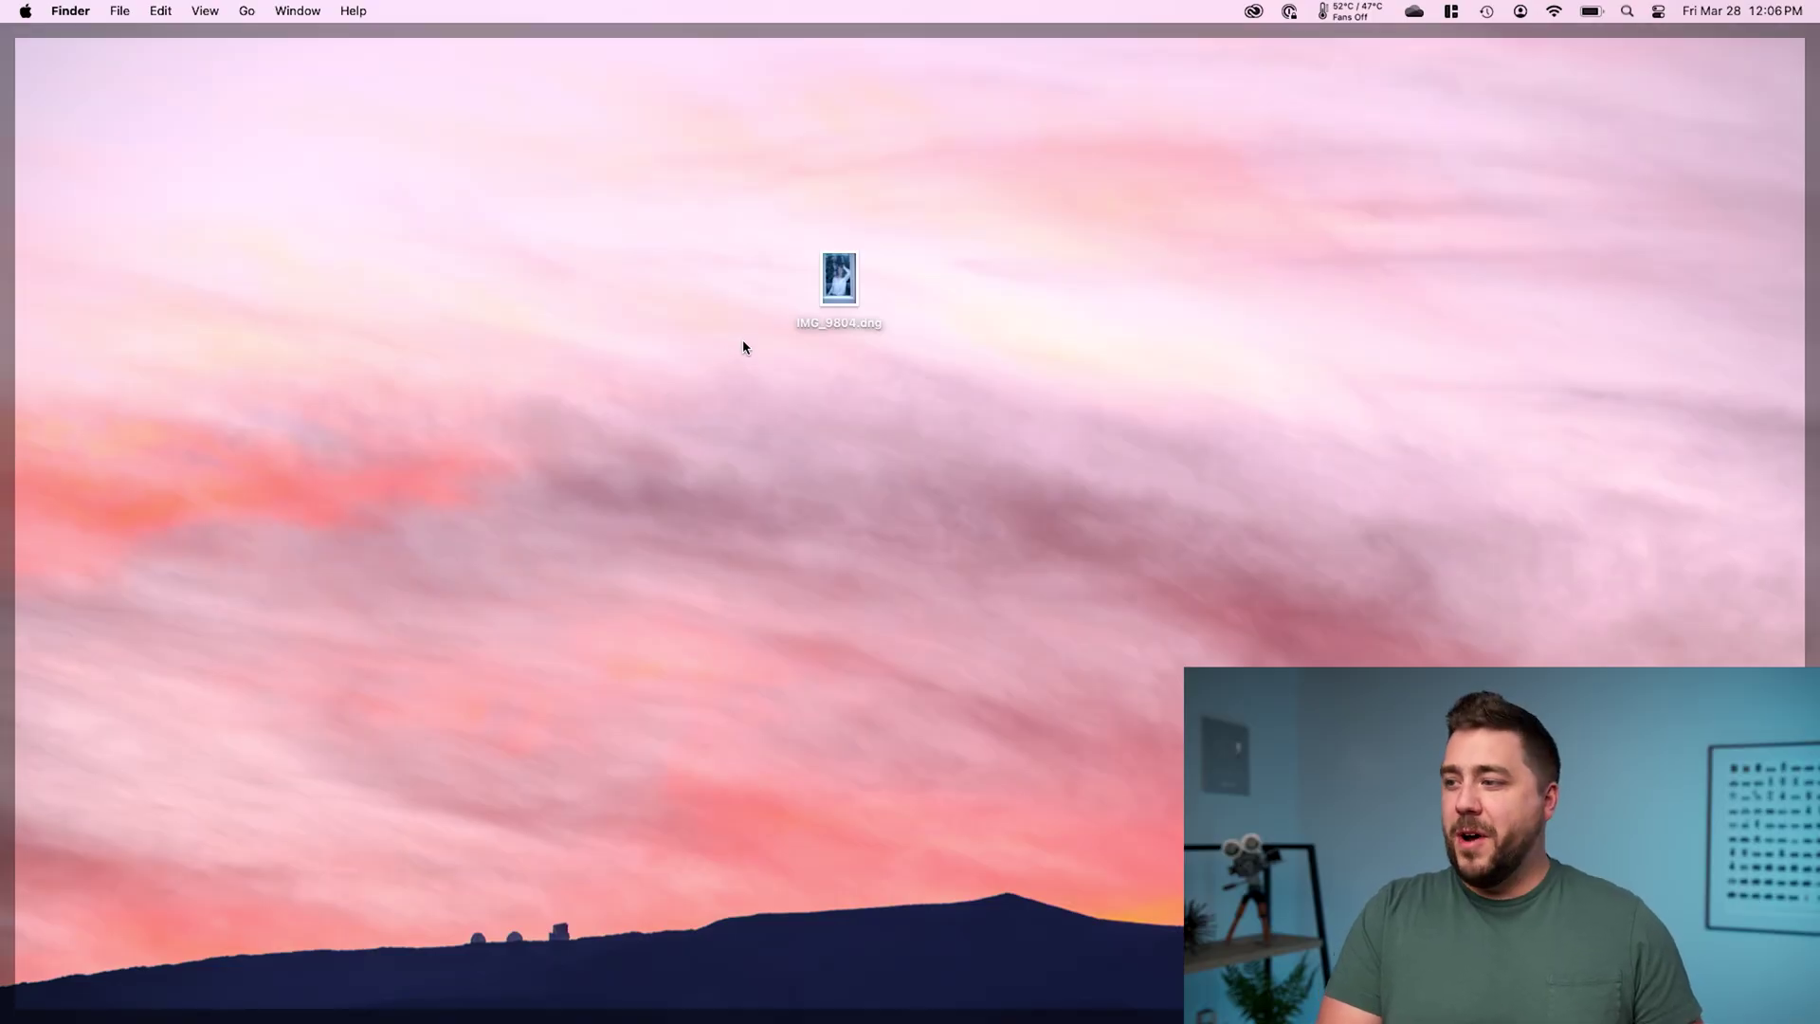
Open IMG_9804.dng from the desktop with Adobe Photoshop 2025.app
{"action": "right_click", "coordinate": [839, 283]}
{"action": "mouse_move", "coordinate": [861, 319]}
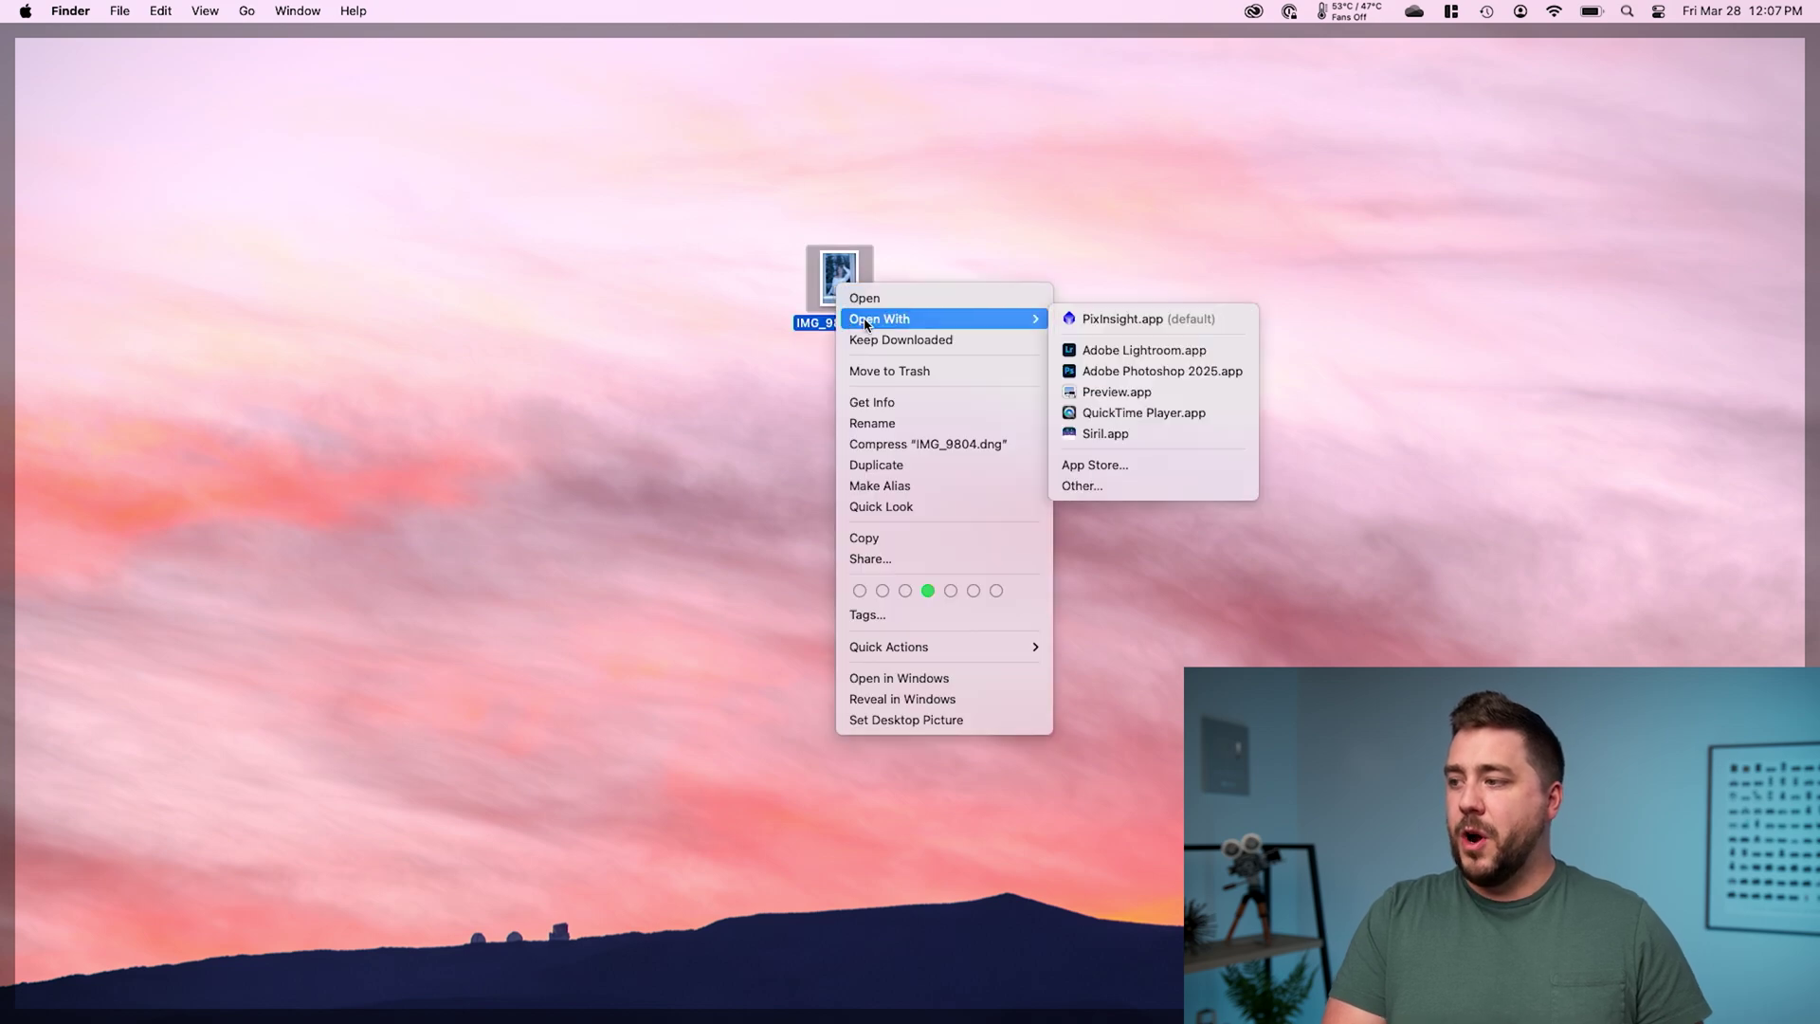
{"action": "left_click", "coordinate": [1137, 371]}
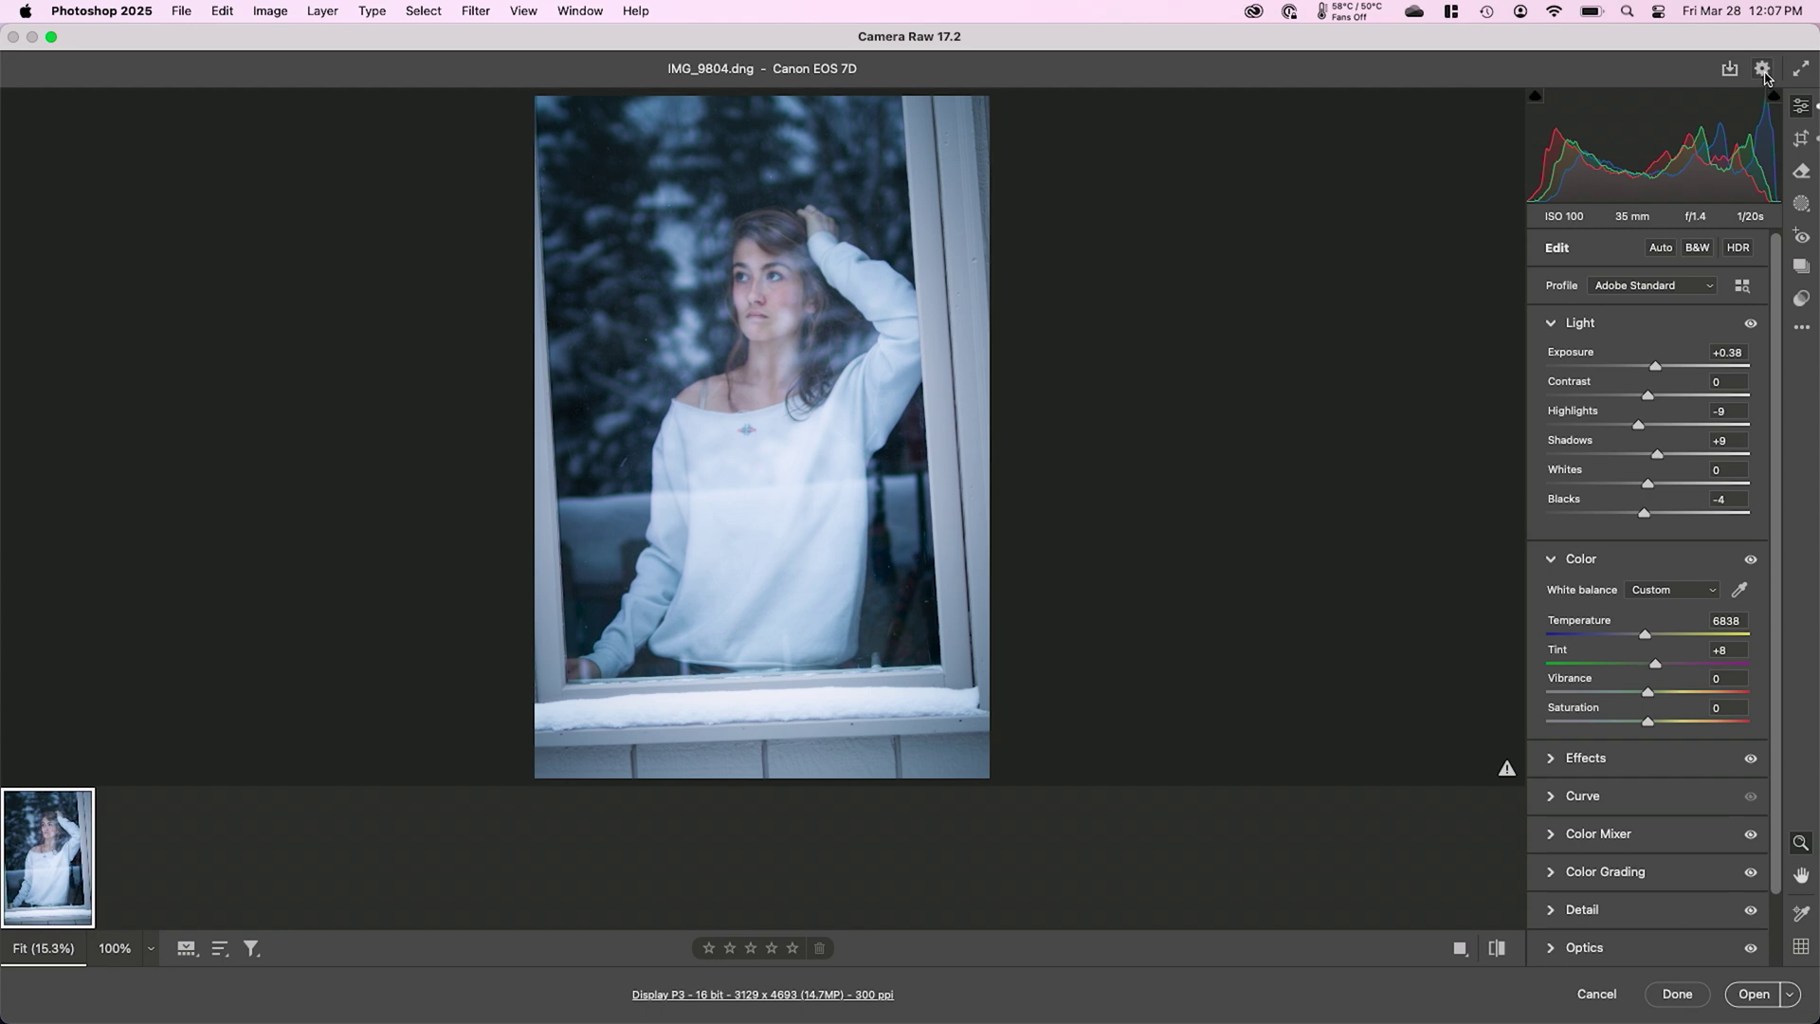
{"action": "left_click", "coordinate": [1764, 70]}
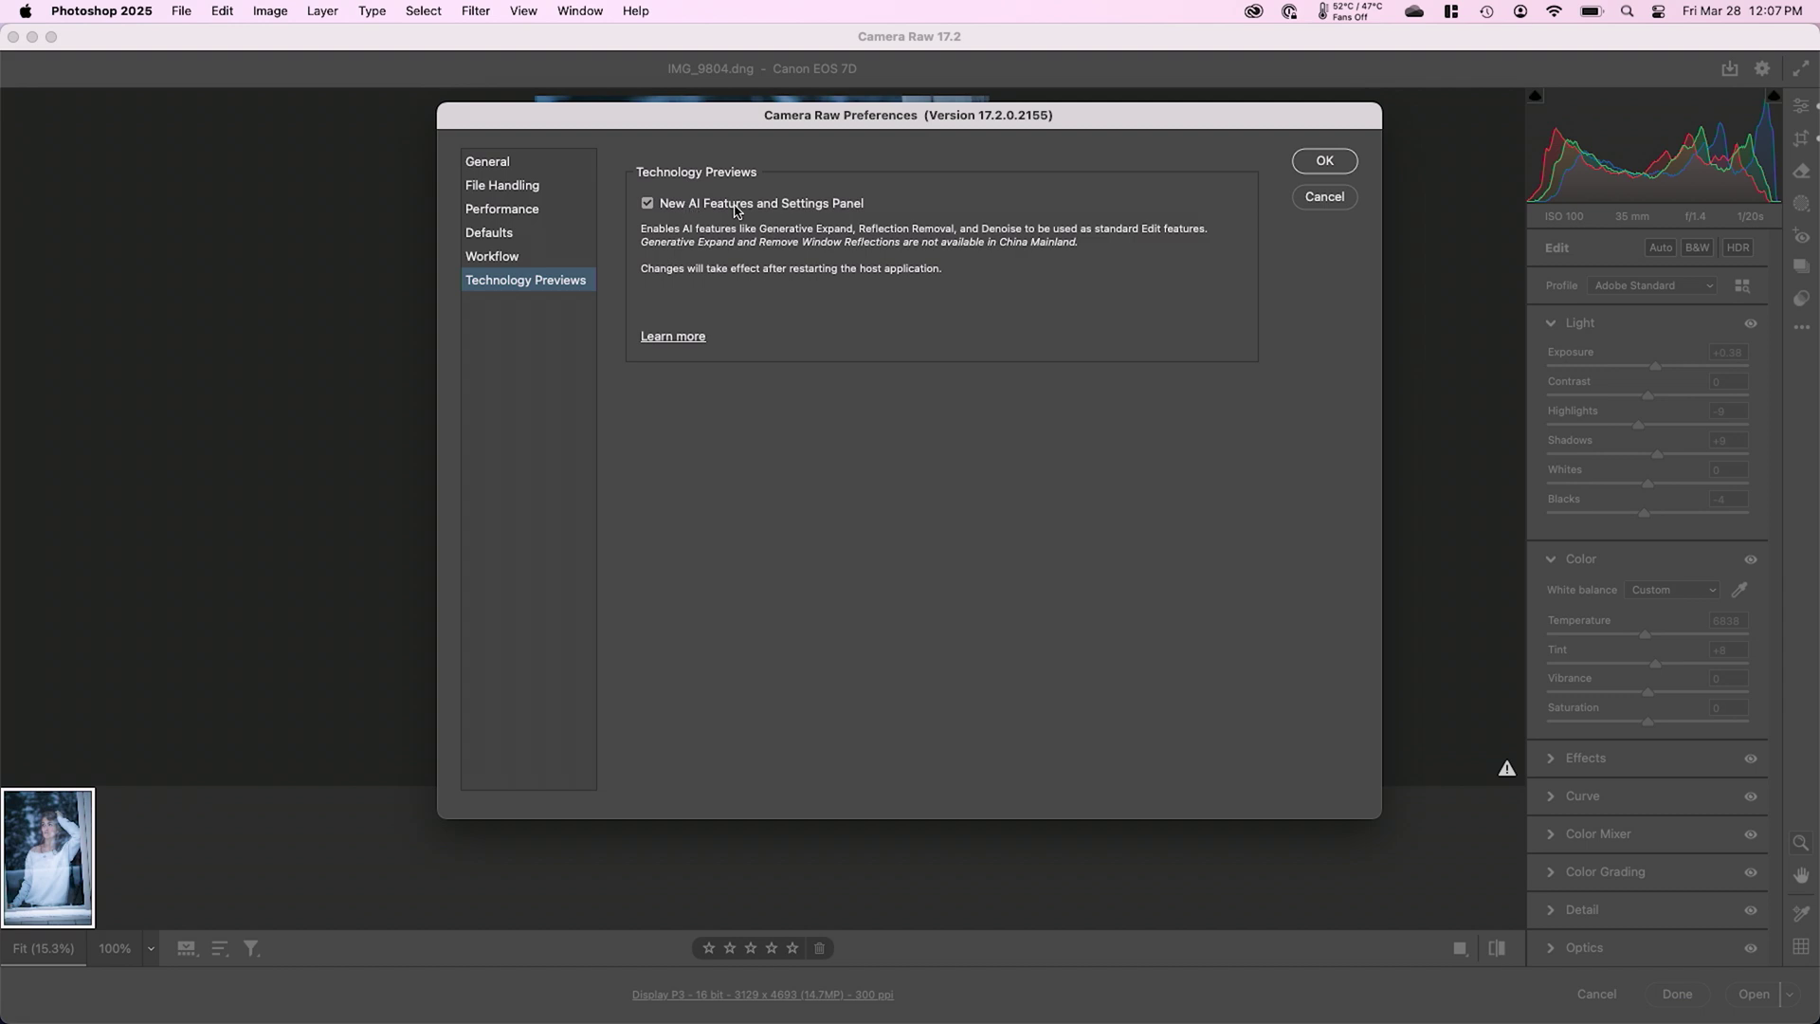
{"action": "left_click", "coordinate": [1313, 165]}
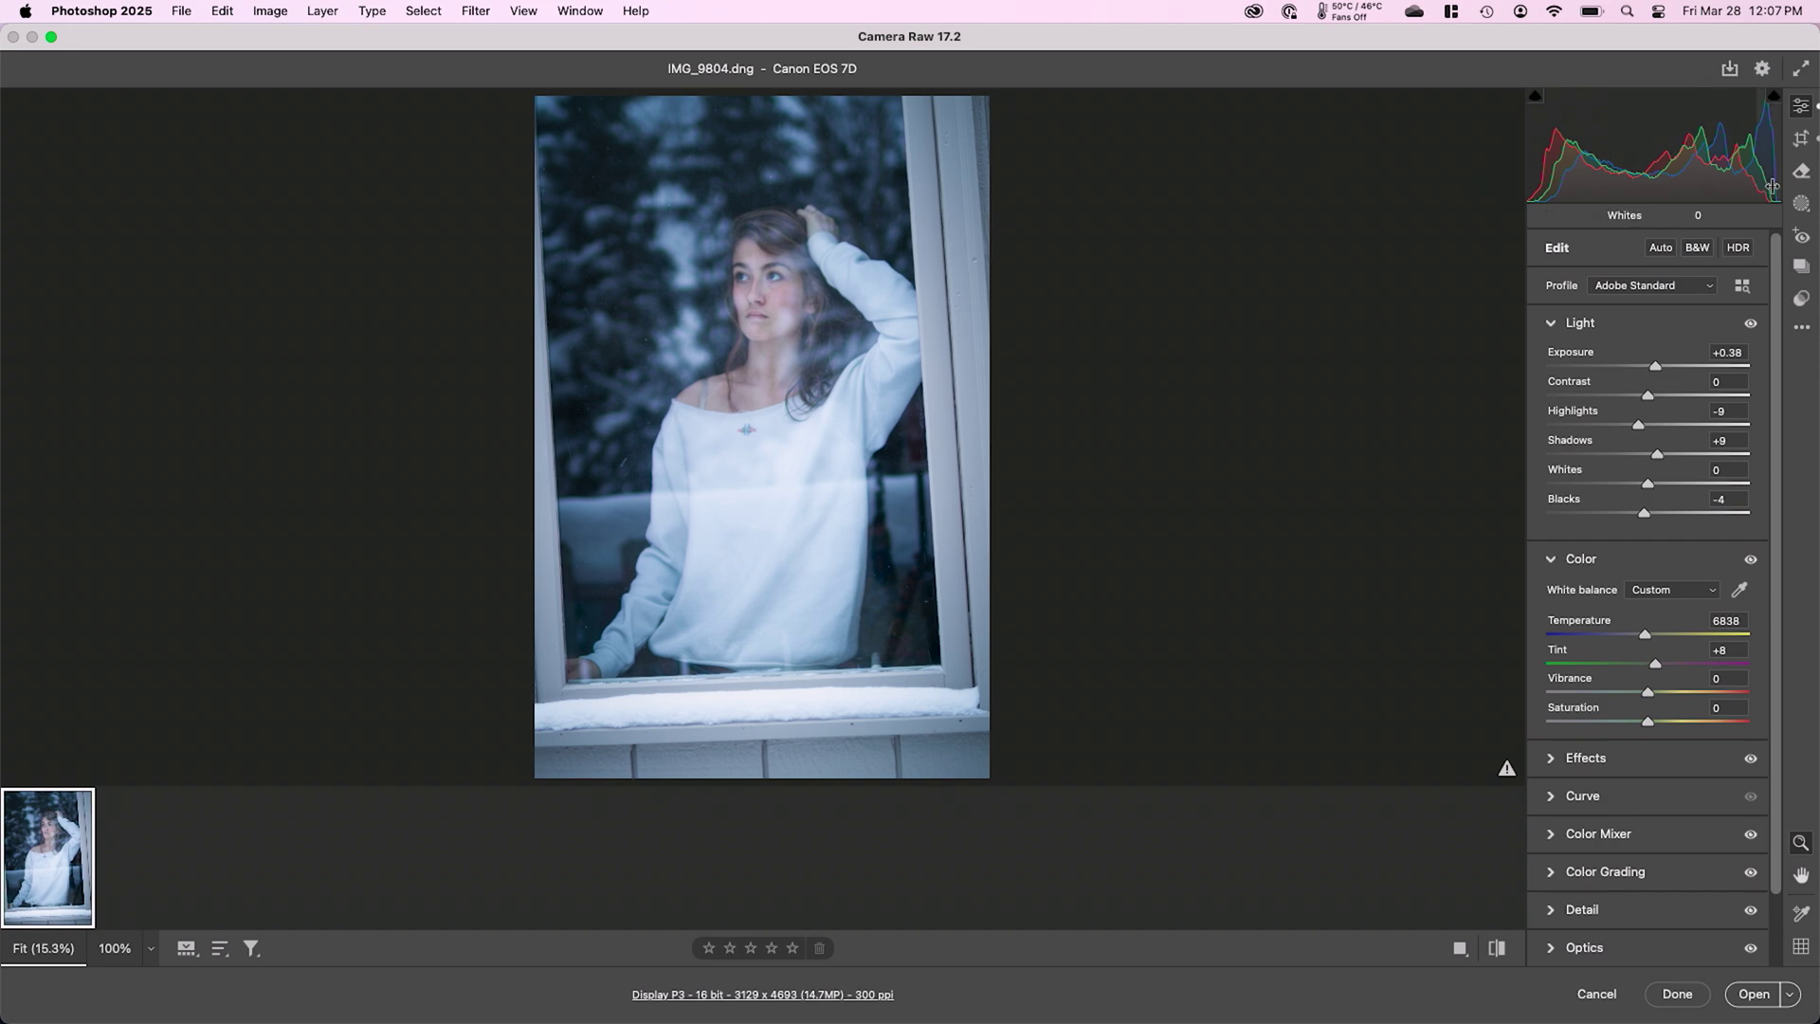
{"action": "left_click", "coordinate": [1803, 173]}
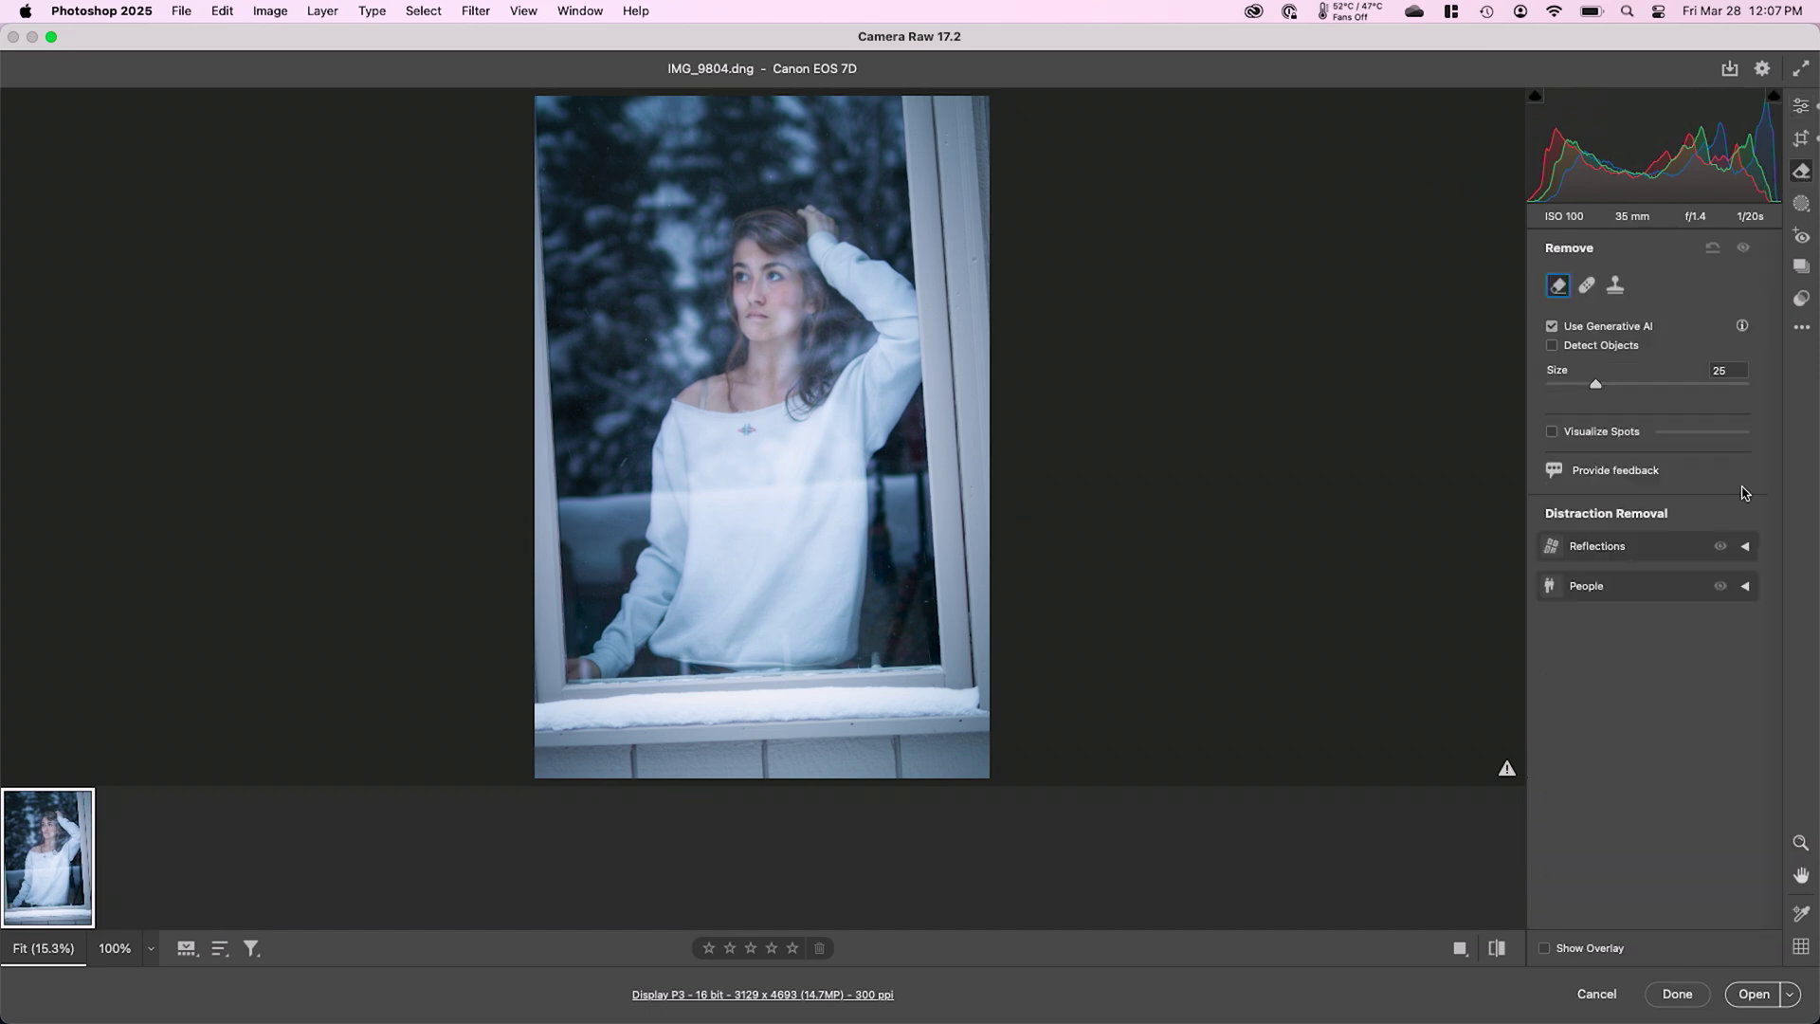
Apply Reflections distraction removal and lower its amount to -100, previewing only the reflected trees
{"action": "left_click", "coordinate": [1747, 548]}
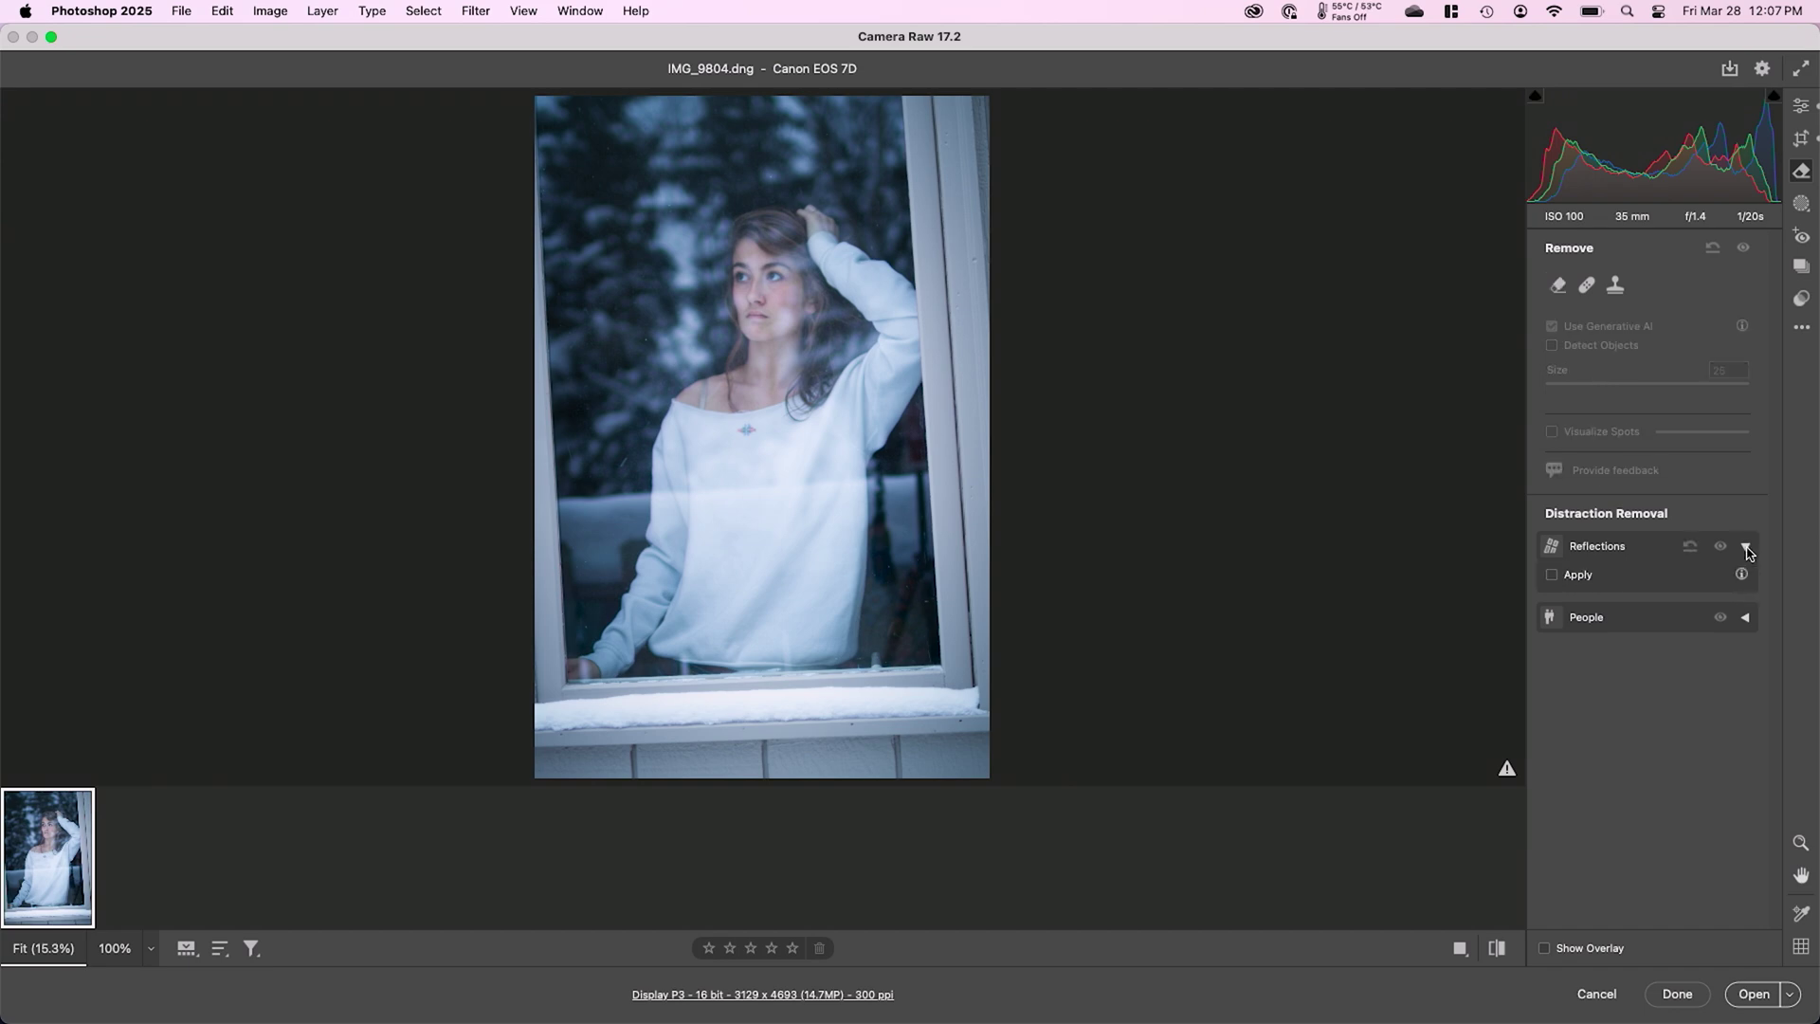
{"action": "left_click", "coordinate": [1553, 576]}
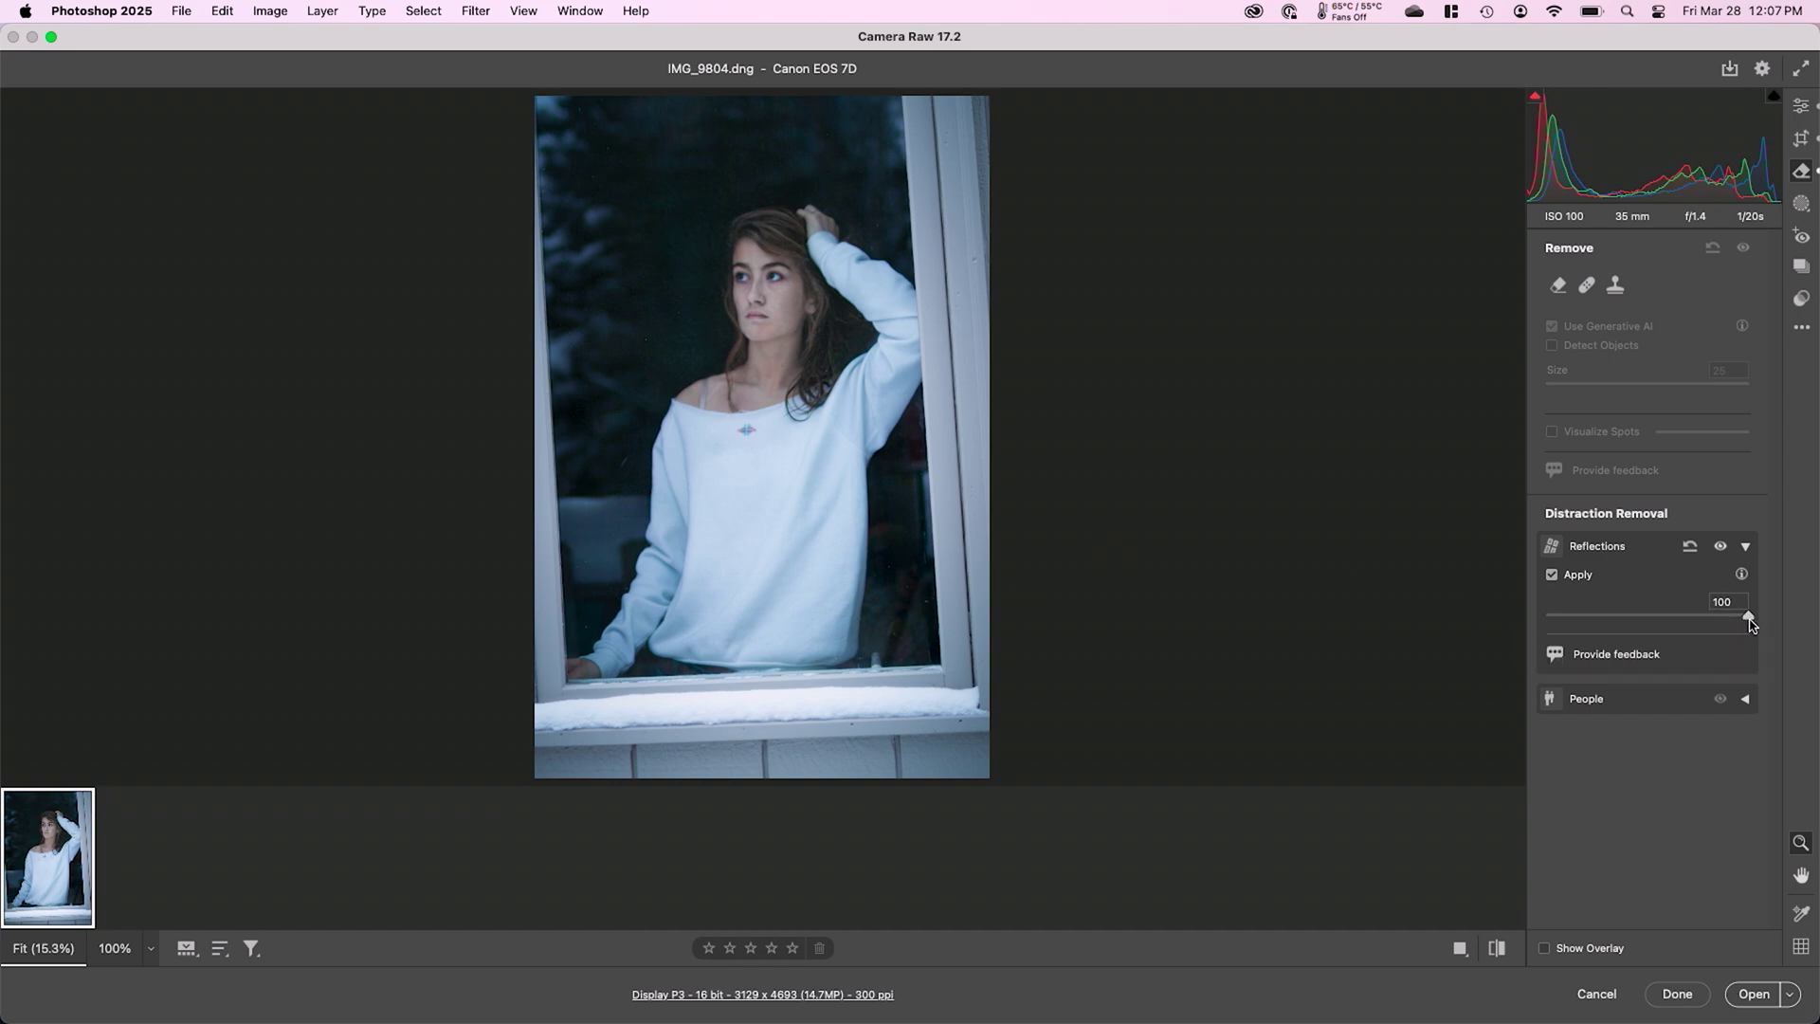
{"action": "left_click_drag", "start_coordinate": [1749, 617], "coordinate": [1536, 651]}
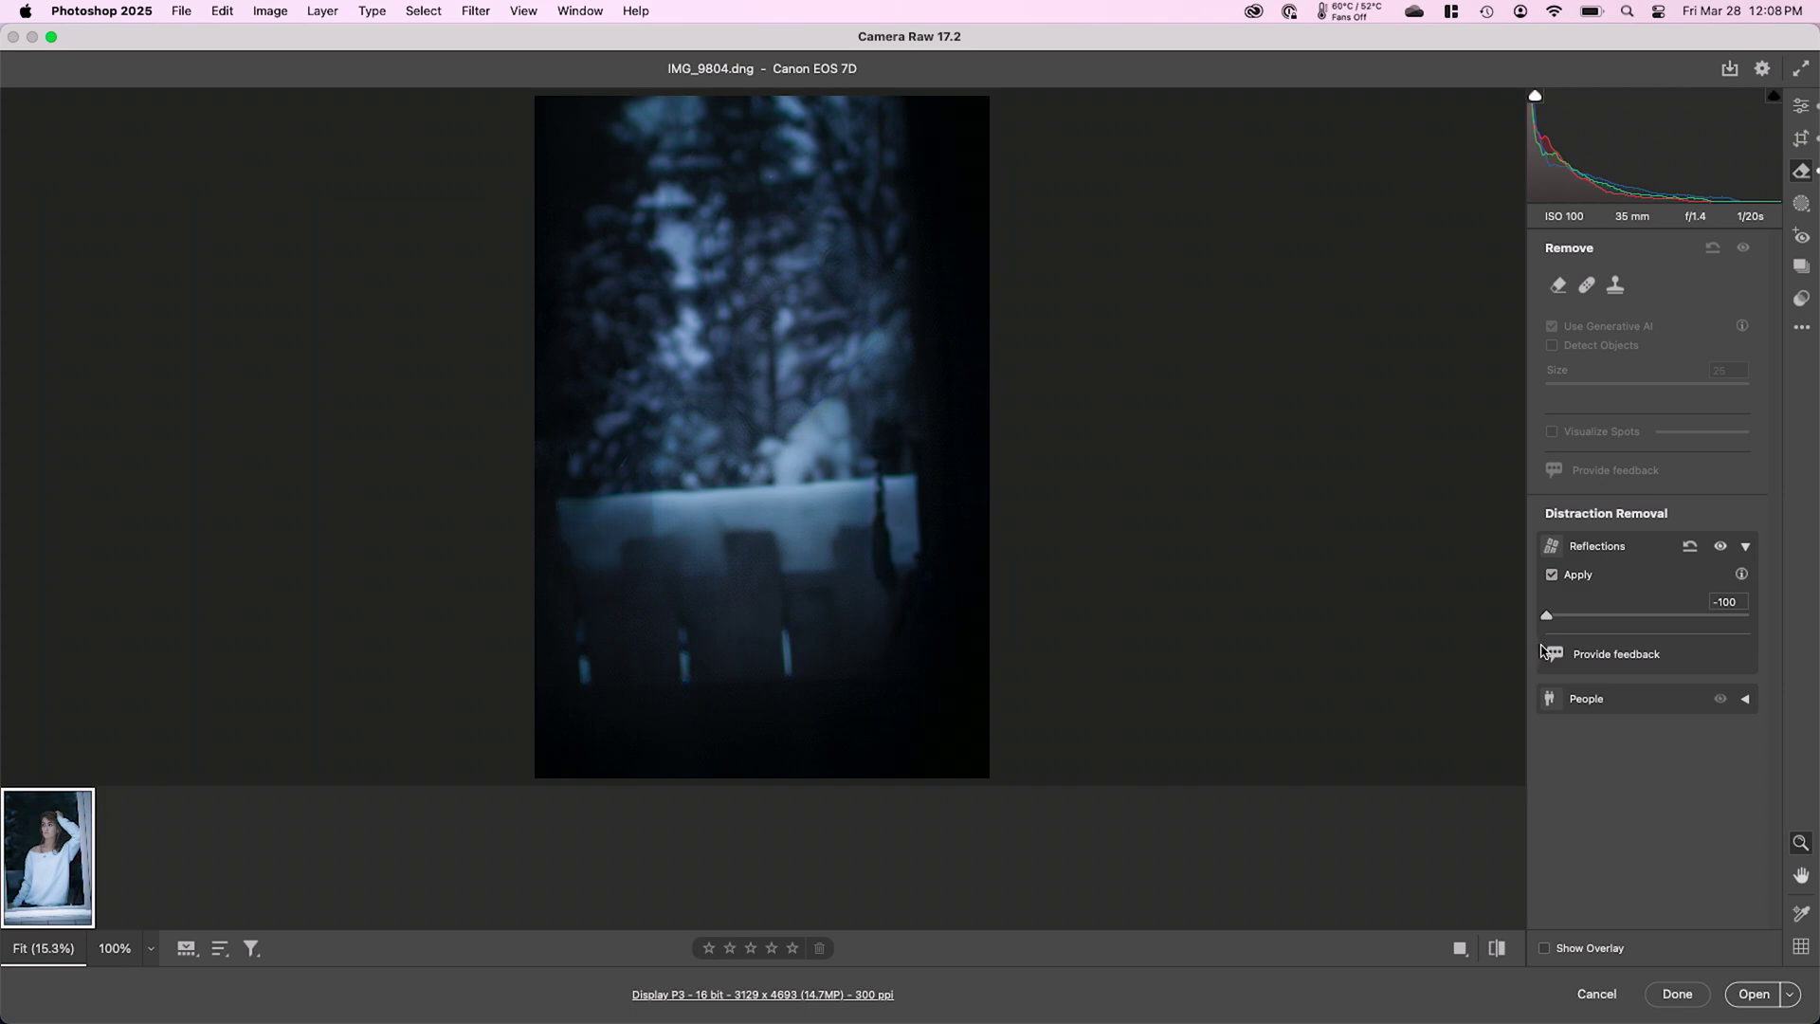
Raise the Reflections amount to 100 to fully remove the window reflections
{"action": "left_click_drag", "start_coordinate": [1548, 615], "coordinate": [1759, 640]}
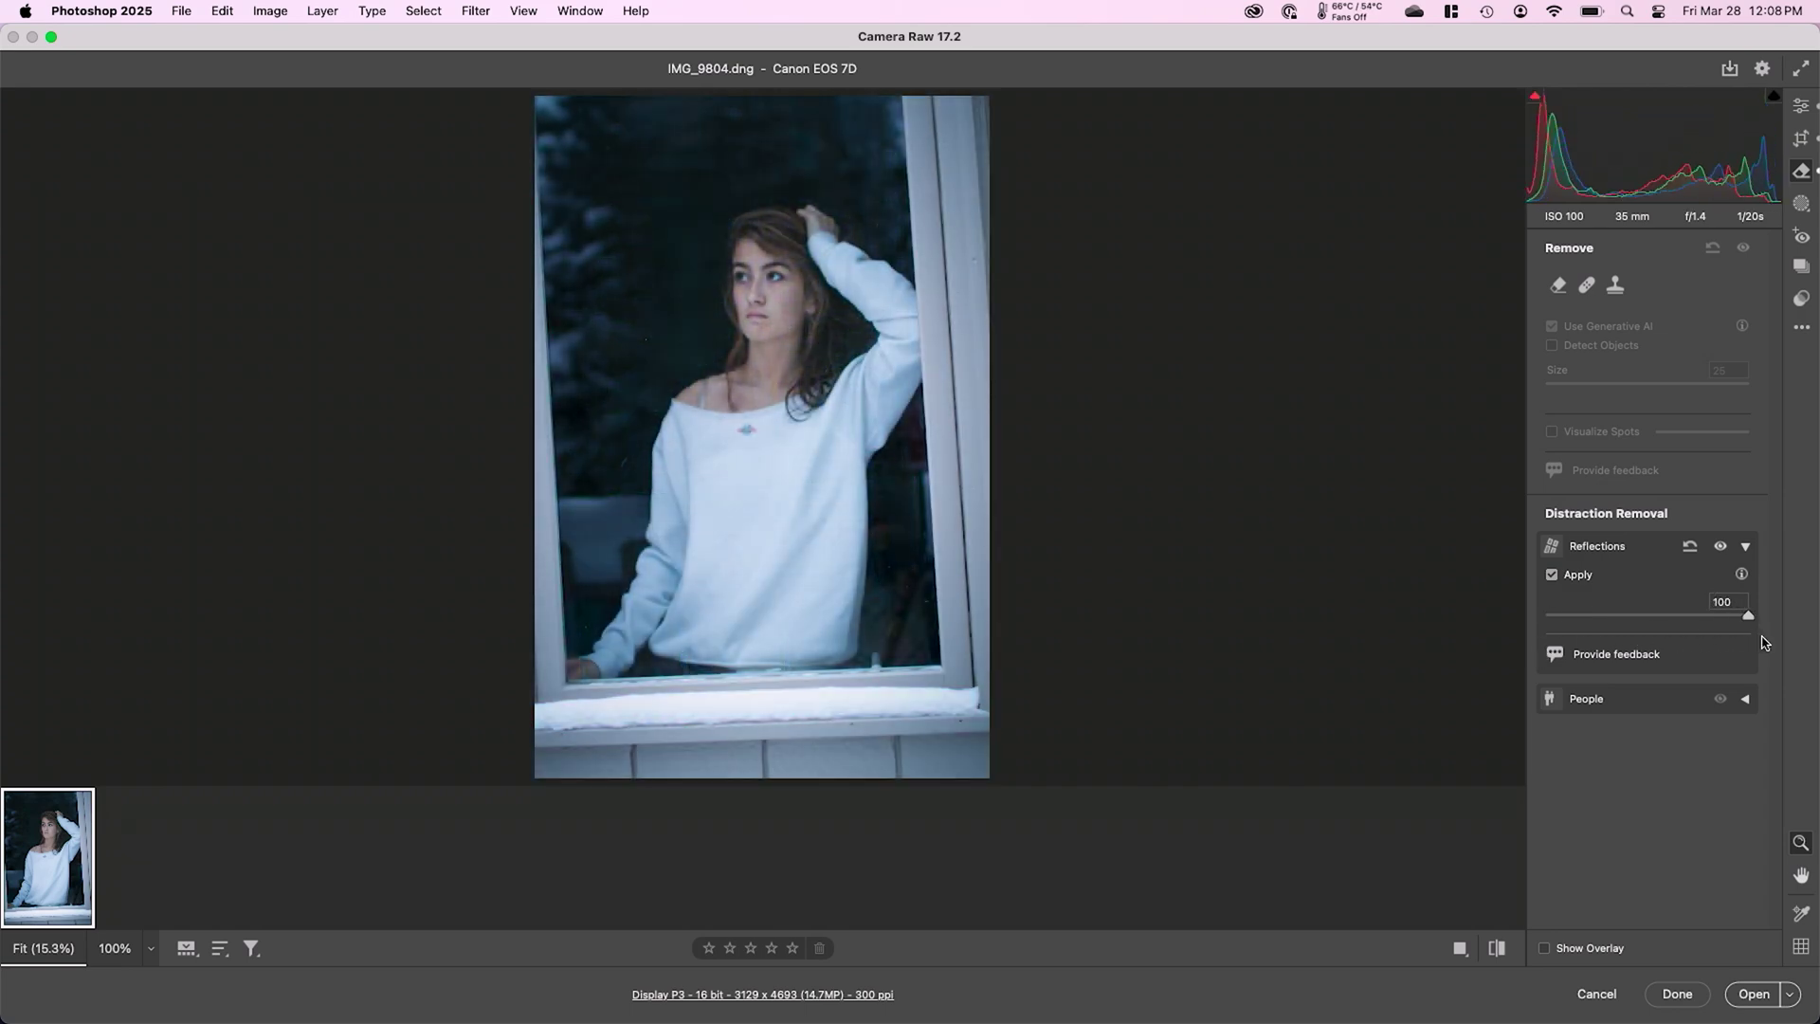